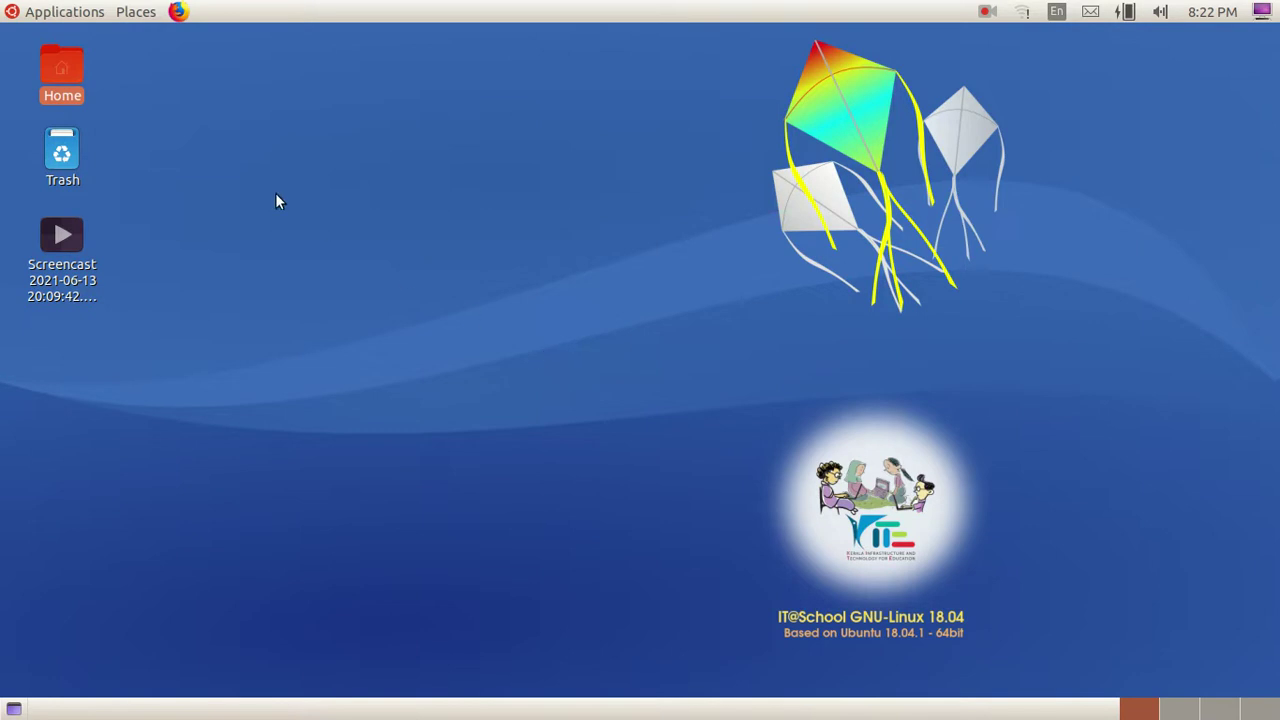
- In Home > SHADIYA, preview and close CUP.svg, then choose Open With Other Application for it
{"action": "double_click", "coordinate": [53, 70]}
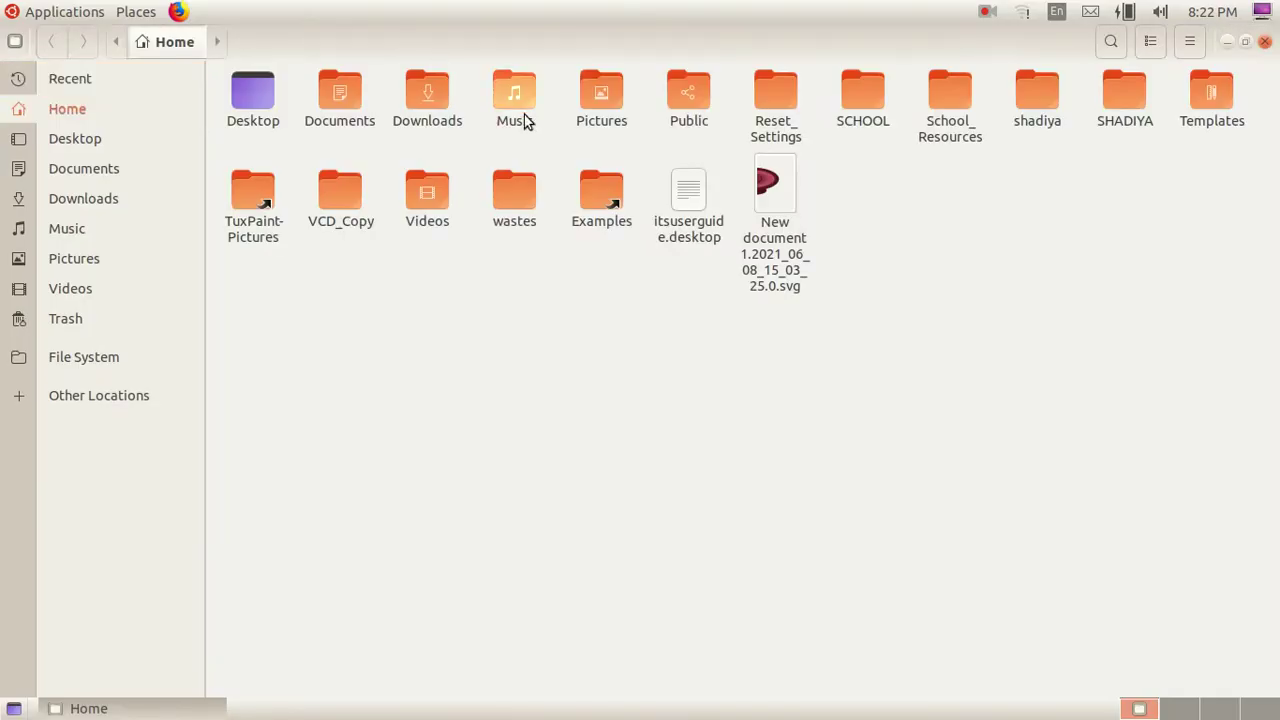
{"action": "double_click", "coordinate": [1132, 104]}
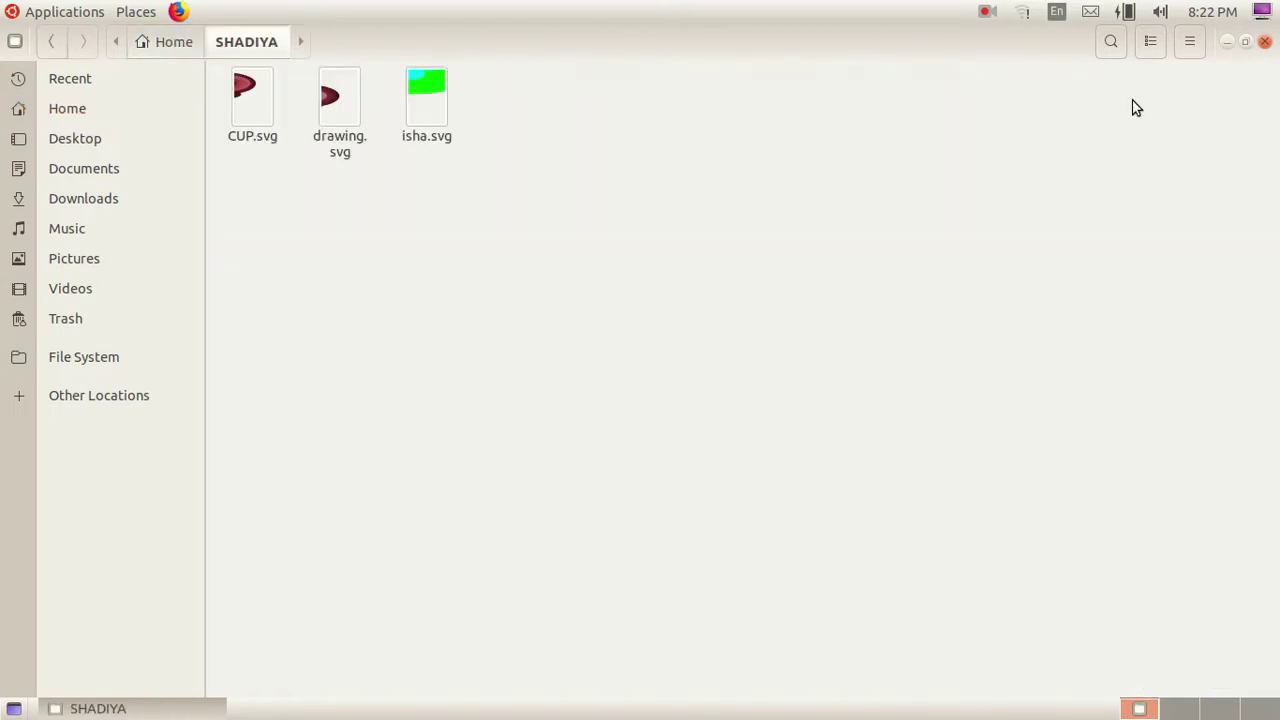
{"action": "left_click", "coordinate": [263, 121]}
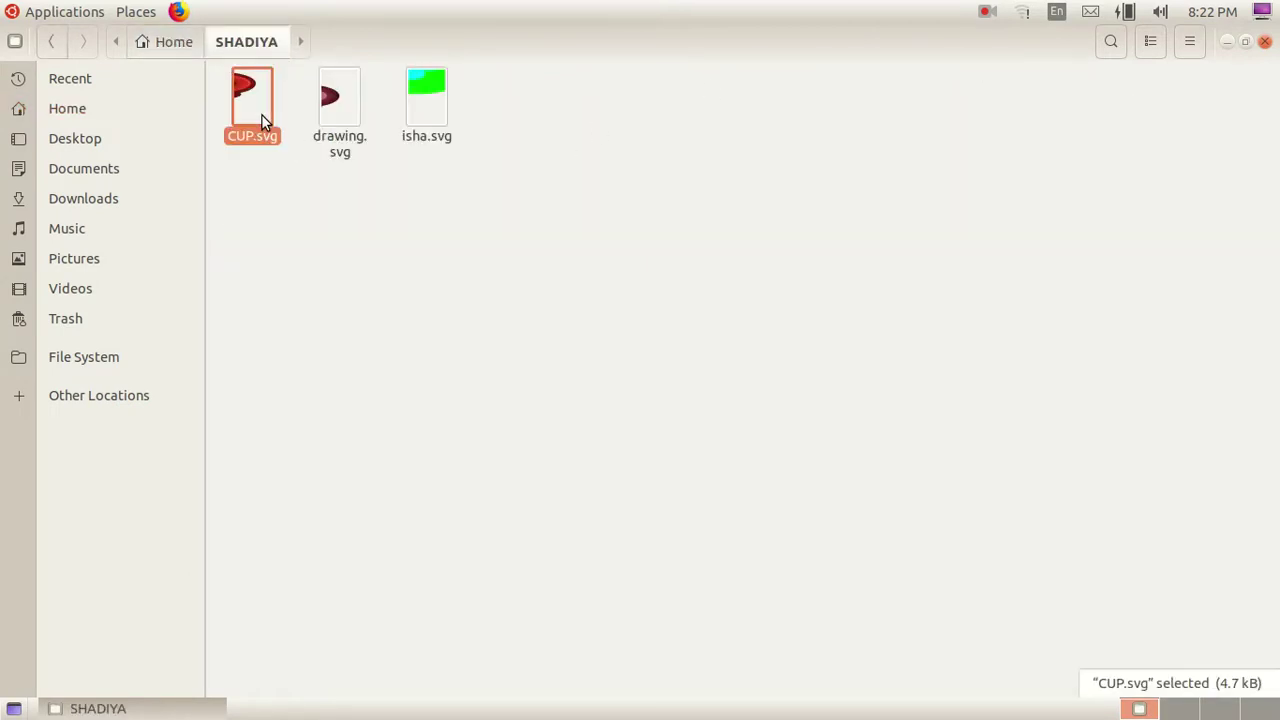
{"action": "double_click", "coordinate": [262, 117]}
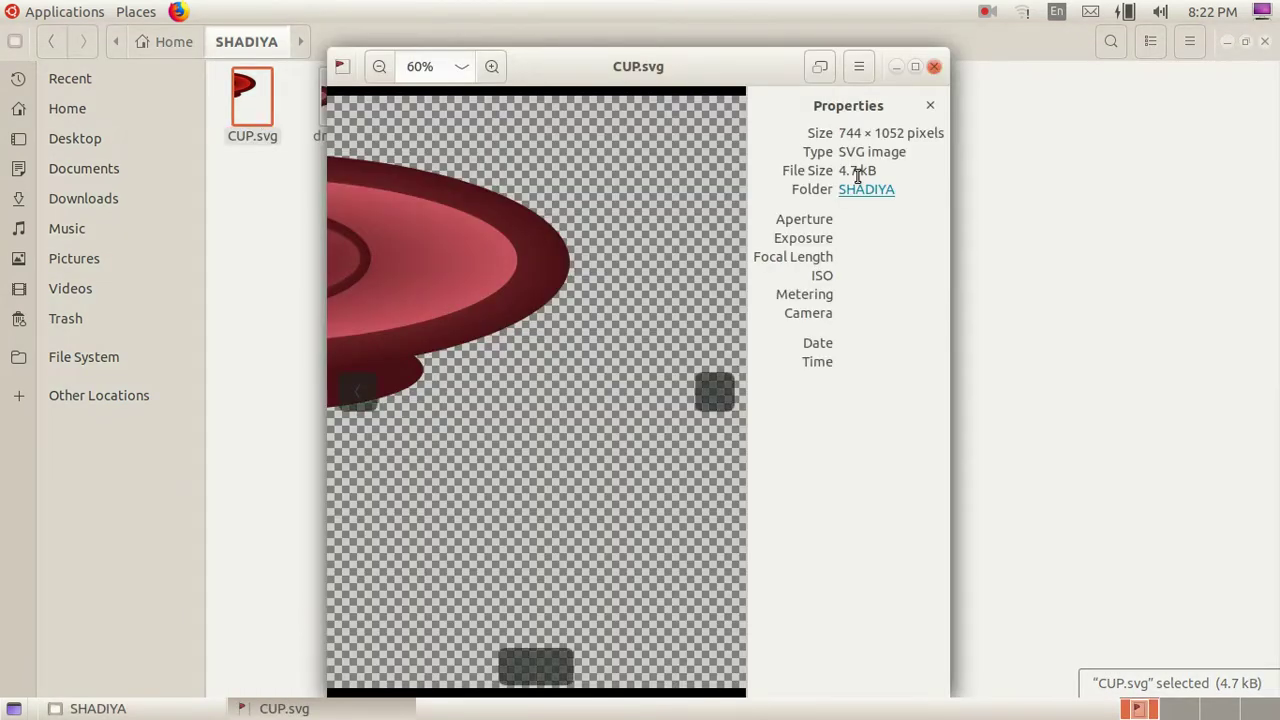
{"action": "left_click", "coordinate": [934, 67]}
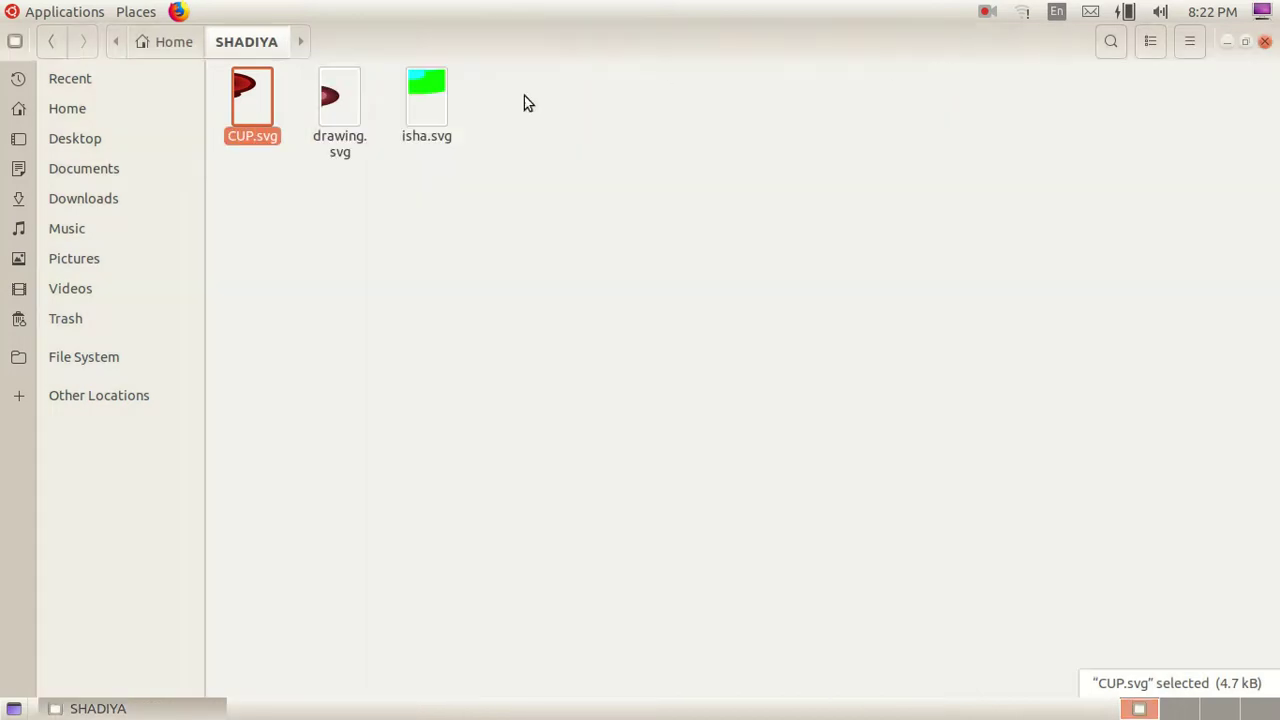
{"action": "right_click", "coordinate": [263, 102]}
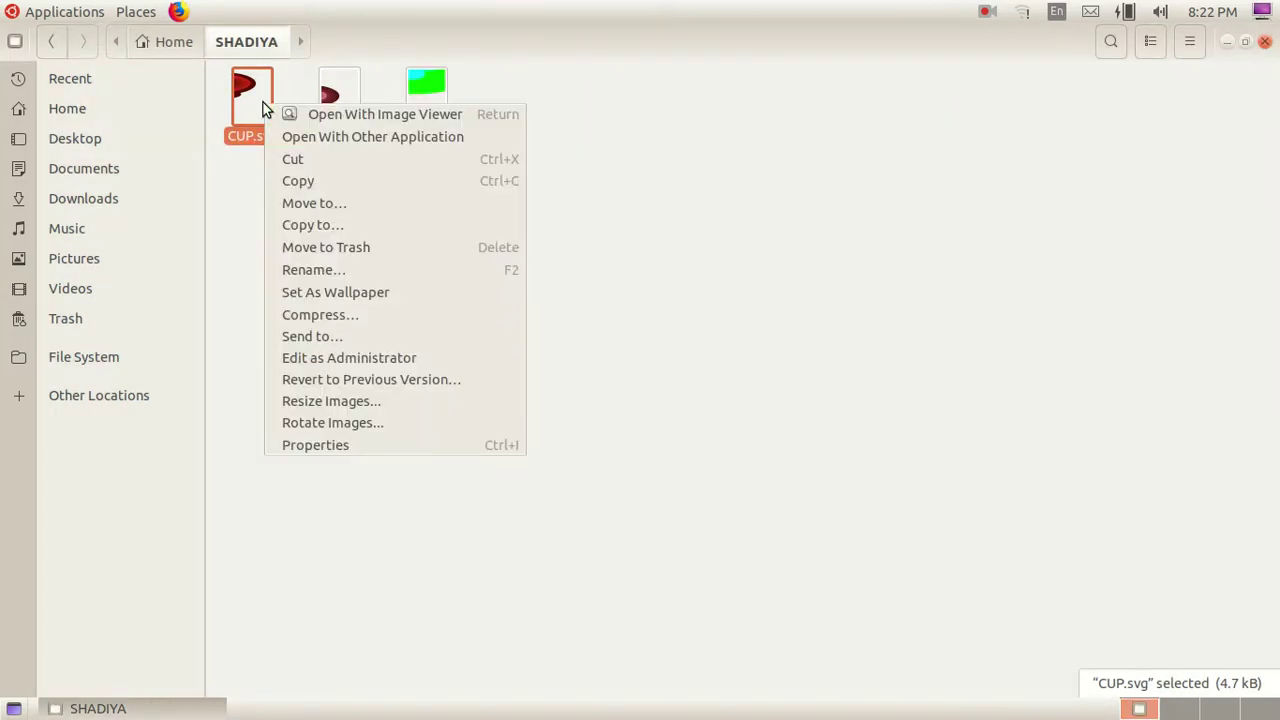
{"action": "left_click", "coordinate": [322, 142]}
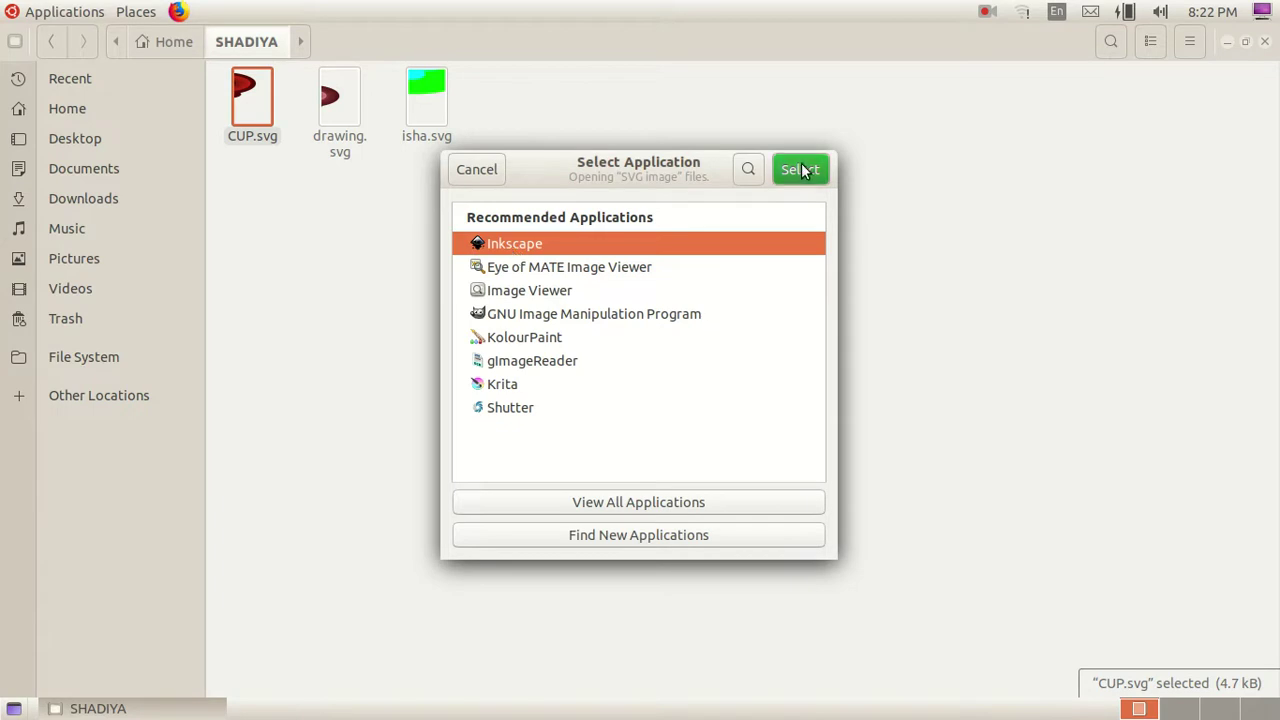
- Open CUP.svg in Inkscape, move the saucer up-left, and add a tall whole #782121 ellipse beside it
{"action": "double_click", "coordinate": [538, 248]}
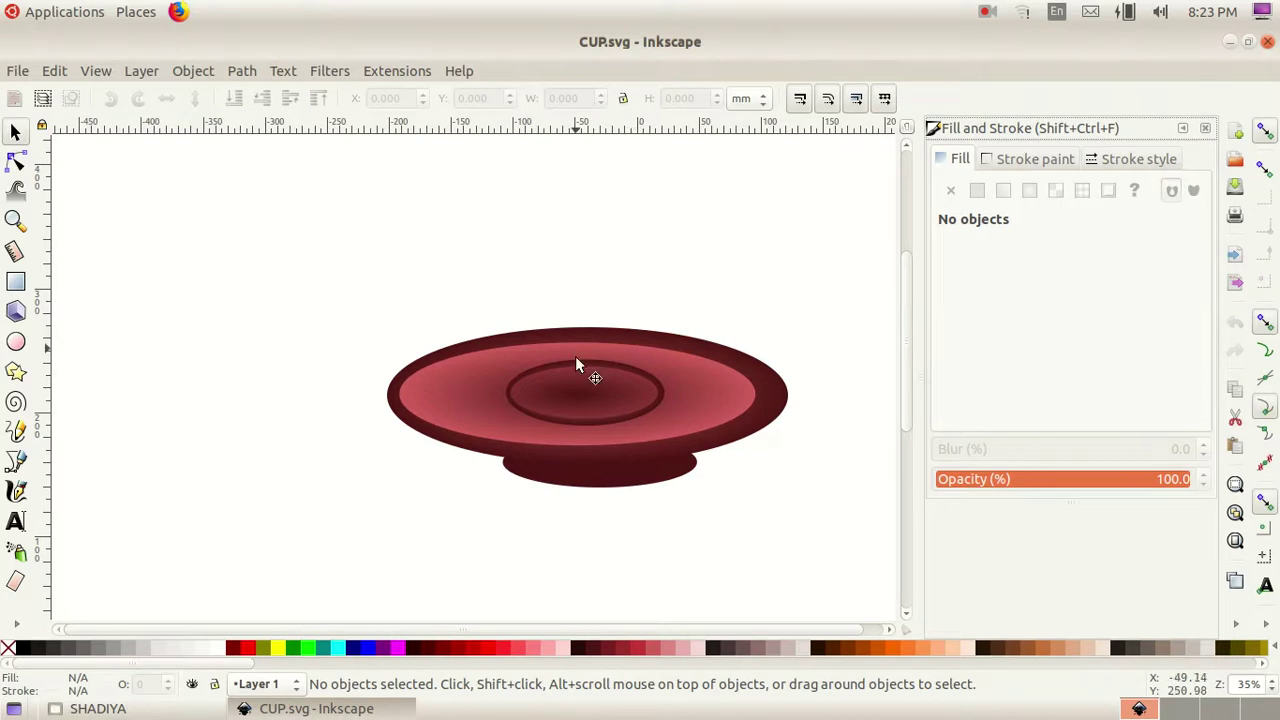
{"action": "mouse_move", "coordinate": [610, 392]}
{"action": "left_mouse_down"}
{"action": "mouse_move", "coordinate": [286, 332]}
{"action": "mouse_move", "coordinate": [267, 295]}
{"action": "left_mouse_up"}
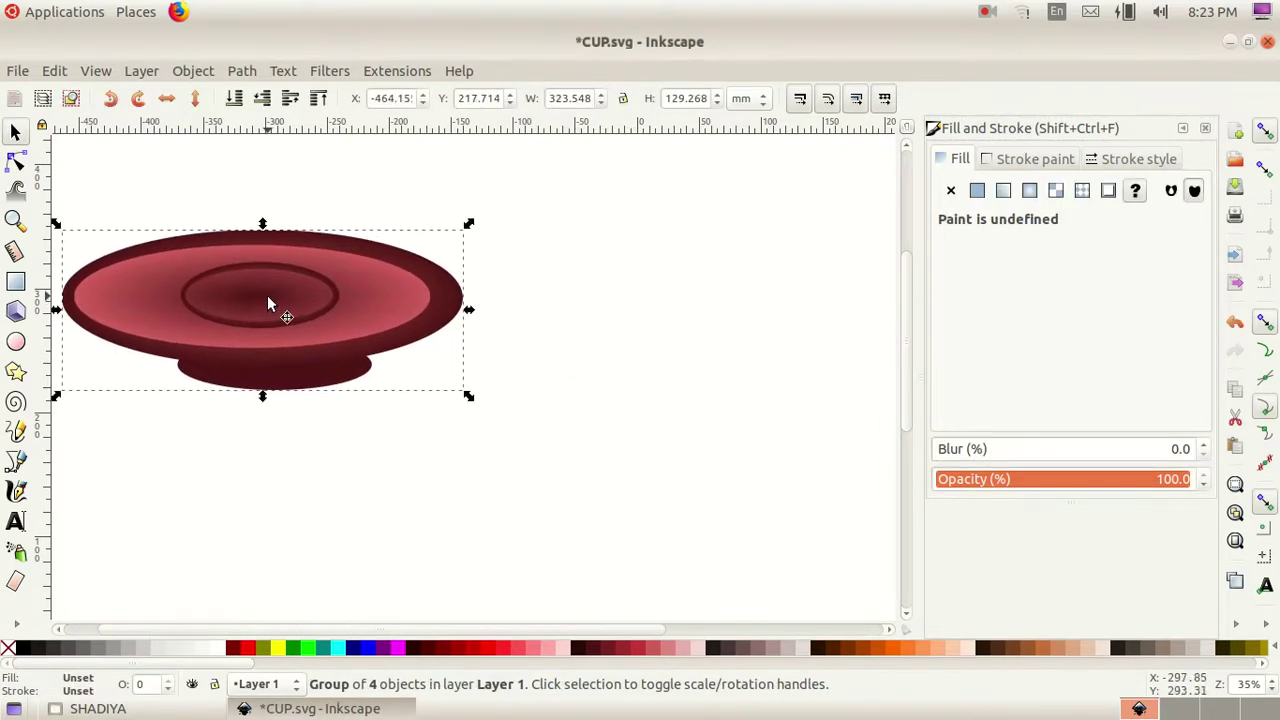
{"action": "left_click", "coordinate": [25, 344]}
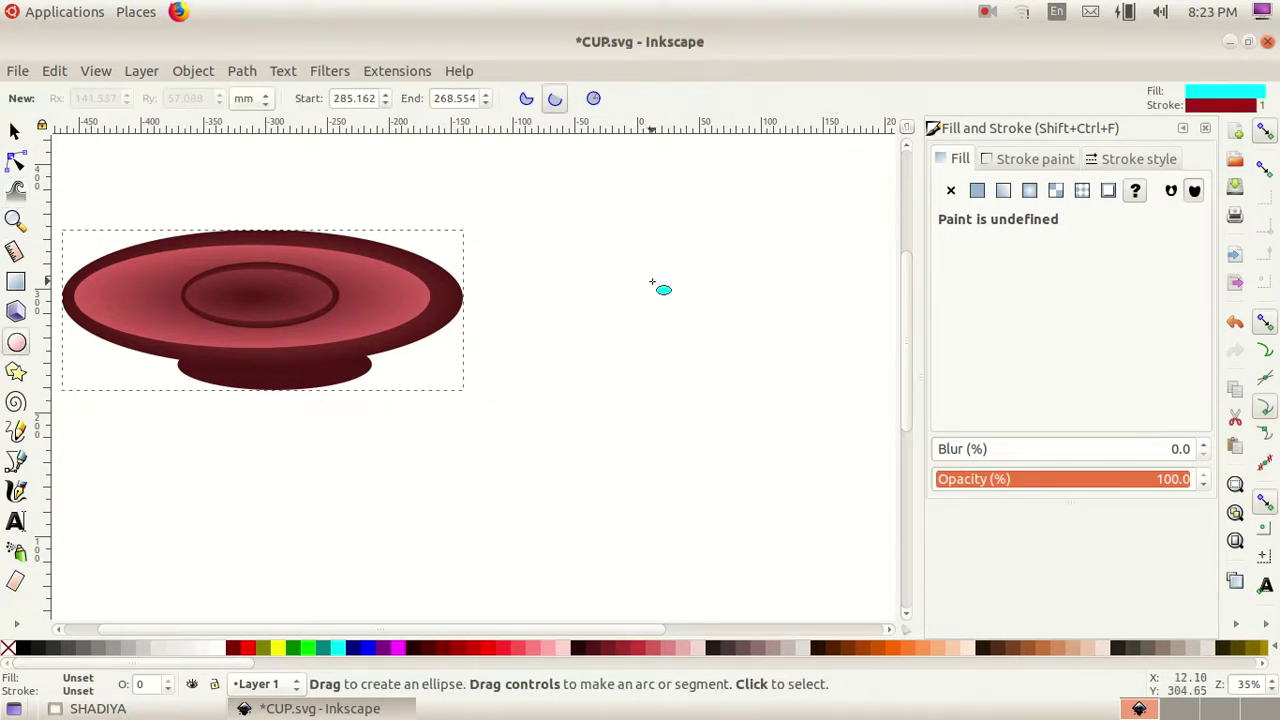
{"action": "left_click_drag", "start_coordinate": [605, 271], "coordinate": [798, 547]}
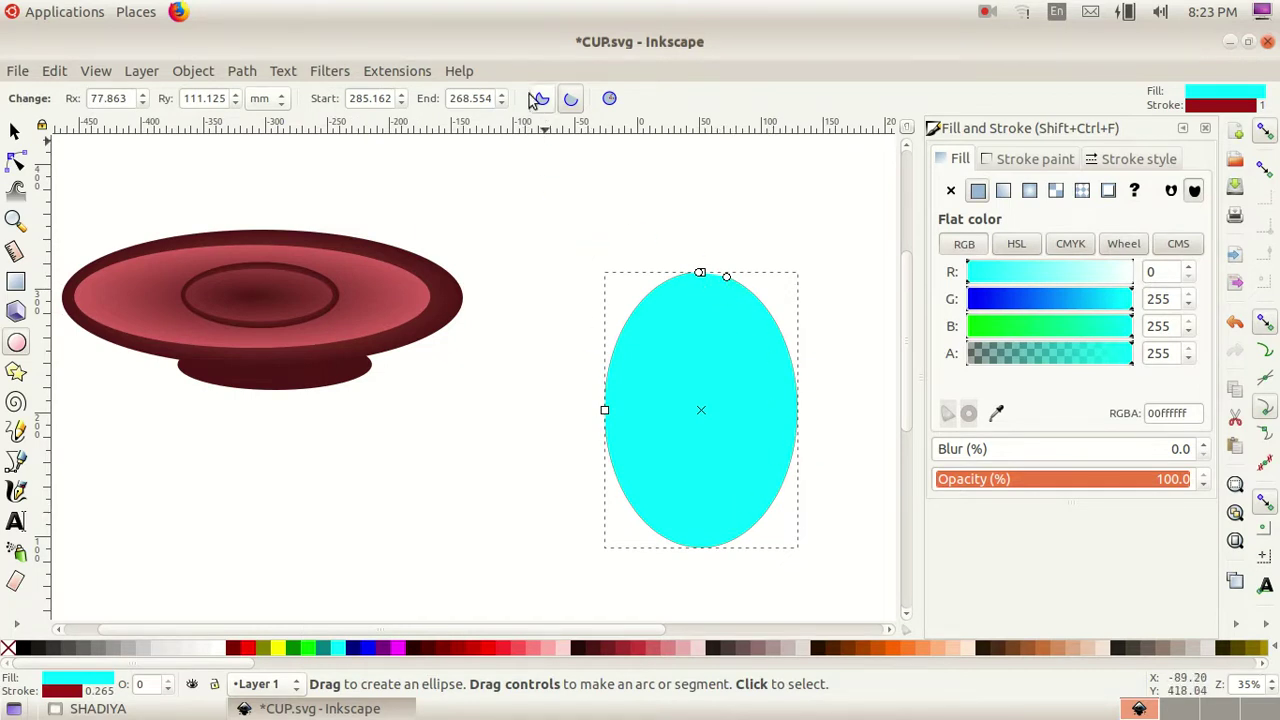
{"action": "left_click", "coordinate": [605, 110]}
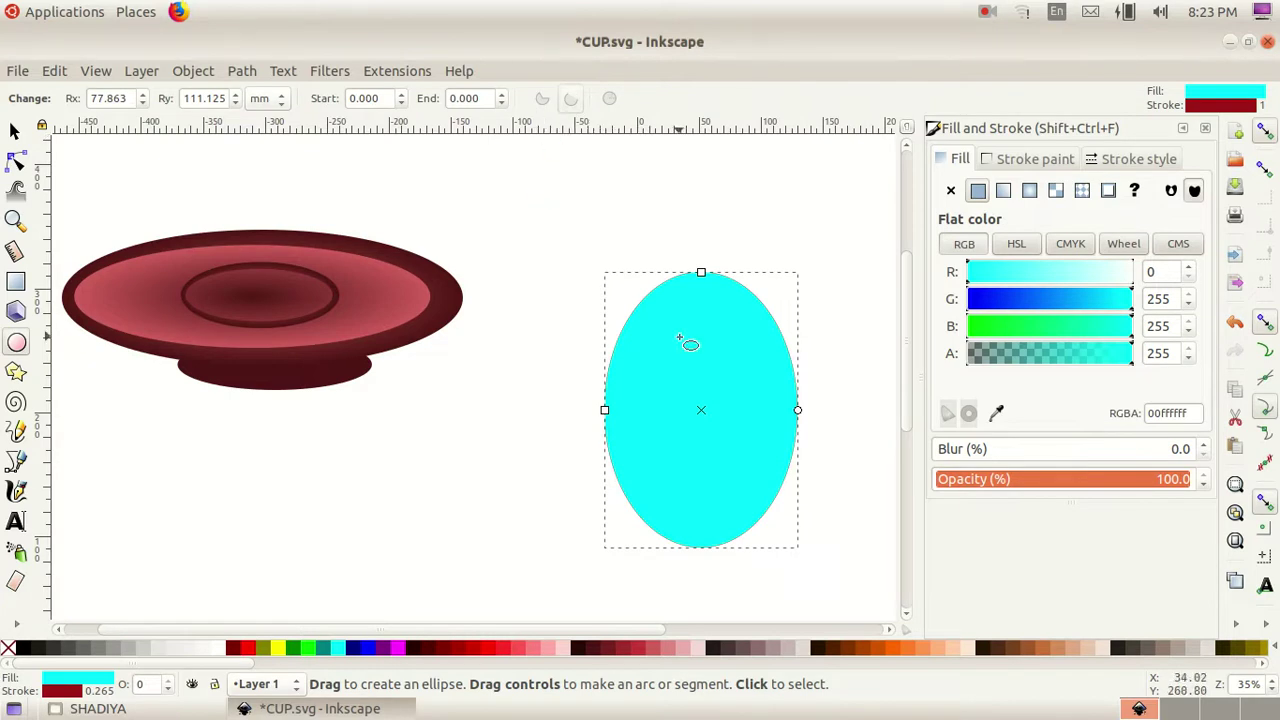
{"action": "left_click", "coordinate": [16, 132]}
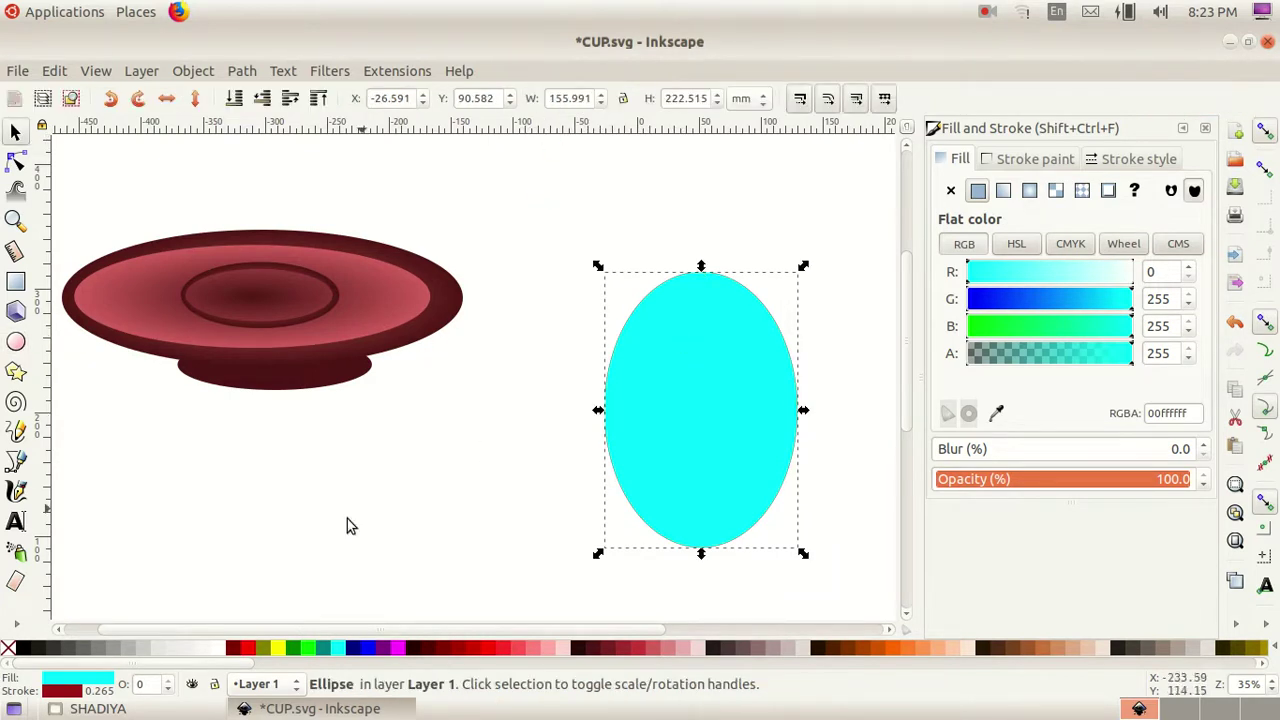
{"action": "left_click", "coordinate": [603, 655]}
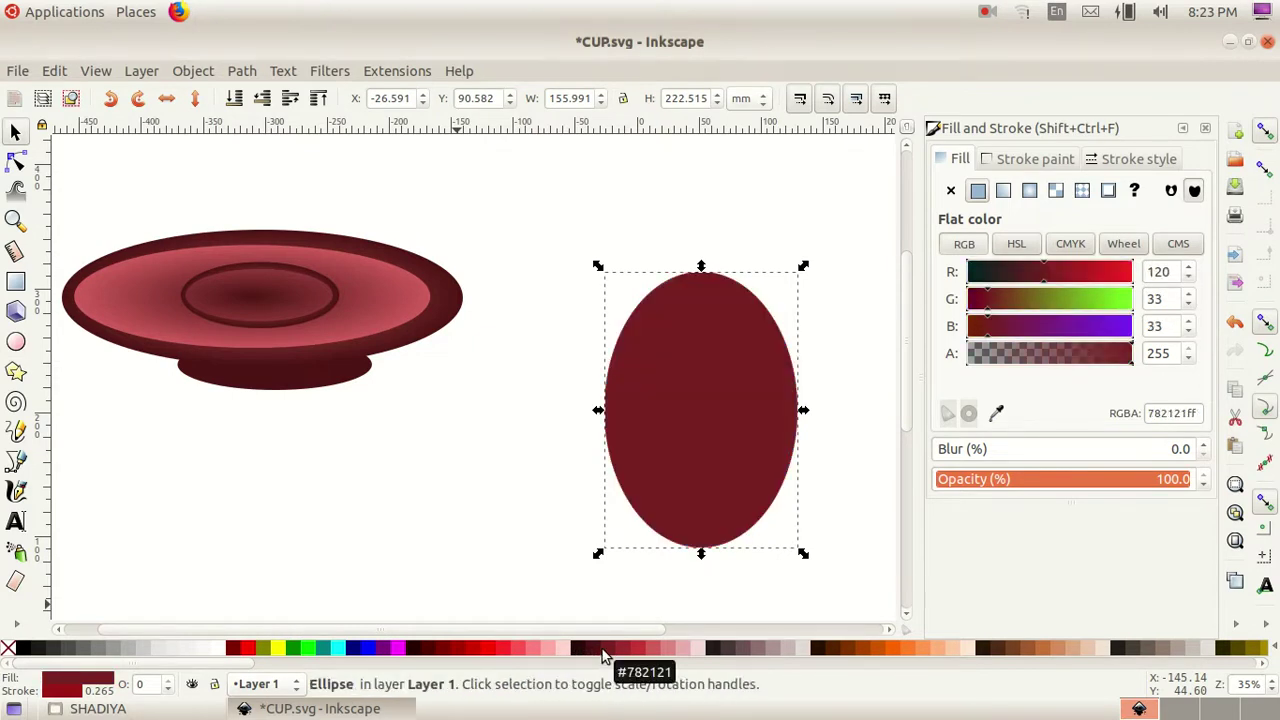
- Draw a wide aqua ellipse over the top of the maroon ellipse
{"action": "left_click", "coordinate": [16, 345]}
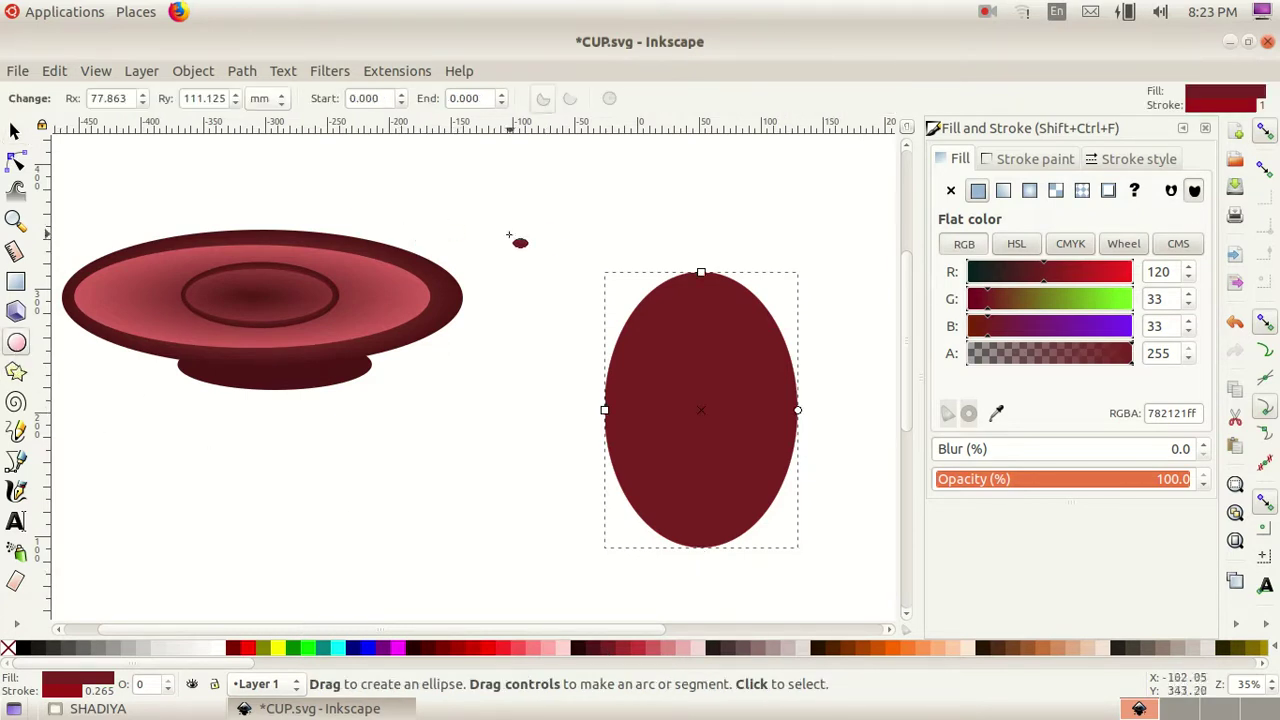
{"action": "left_click_drag", "start_coordinate": [500, 225], "coordinate": [865, 412]}
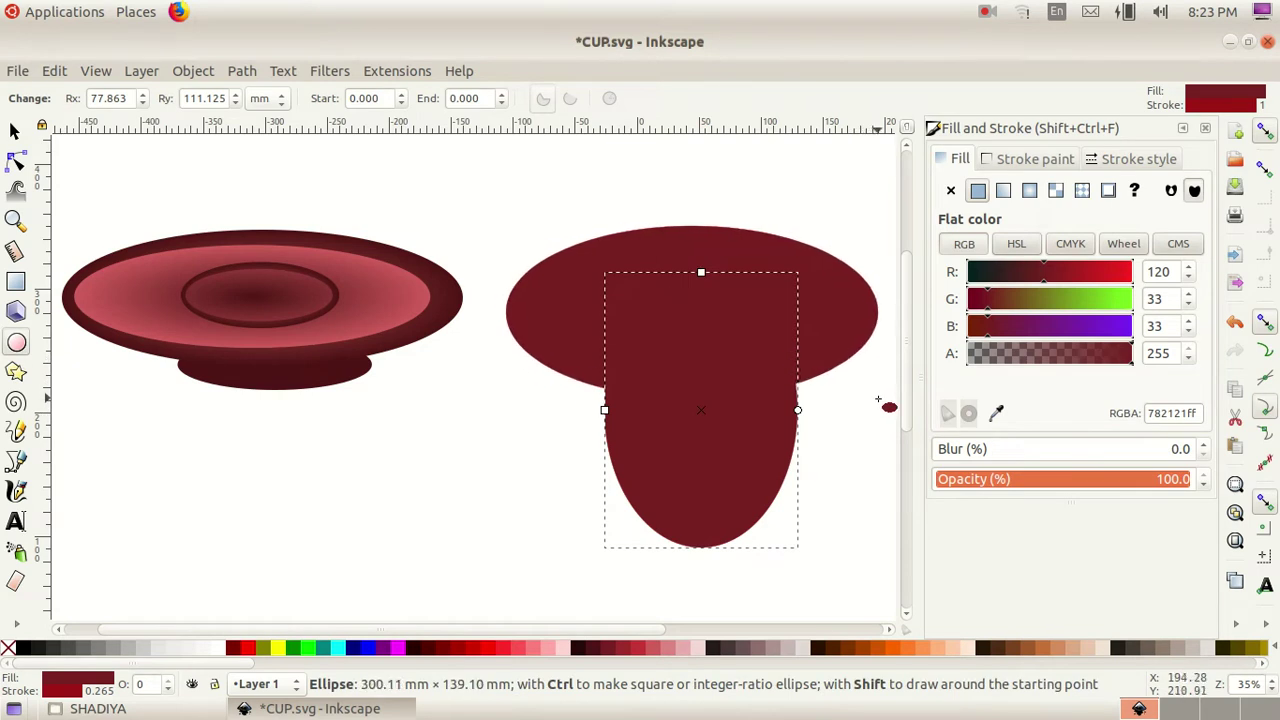
{"action": "left_click_drag", "start_coordinate": [865, 412], "coordinate": [878, 399]}
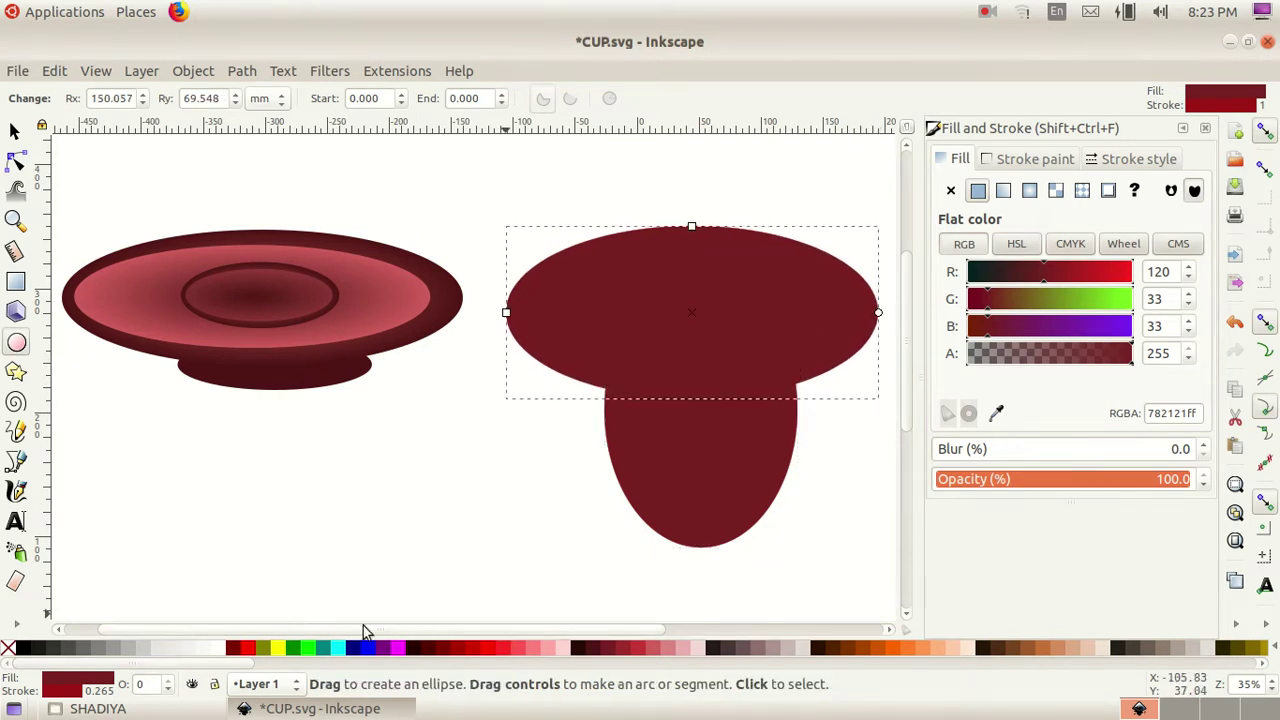
{"action": "left_click", "coordinate": [340, 651]}
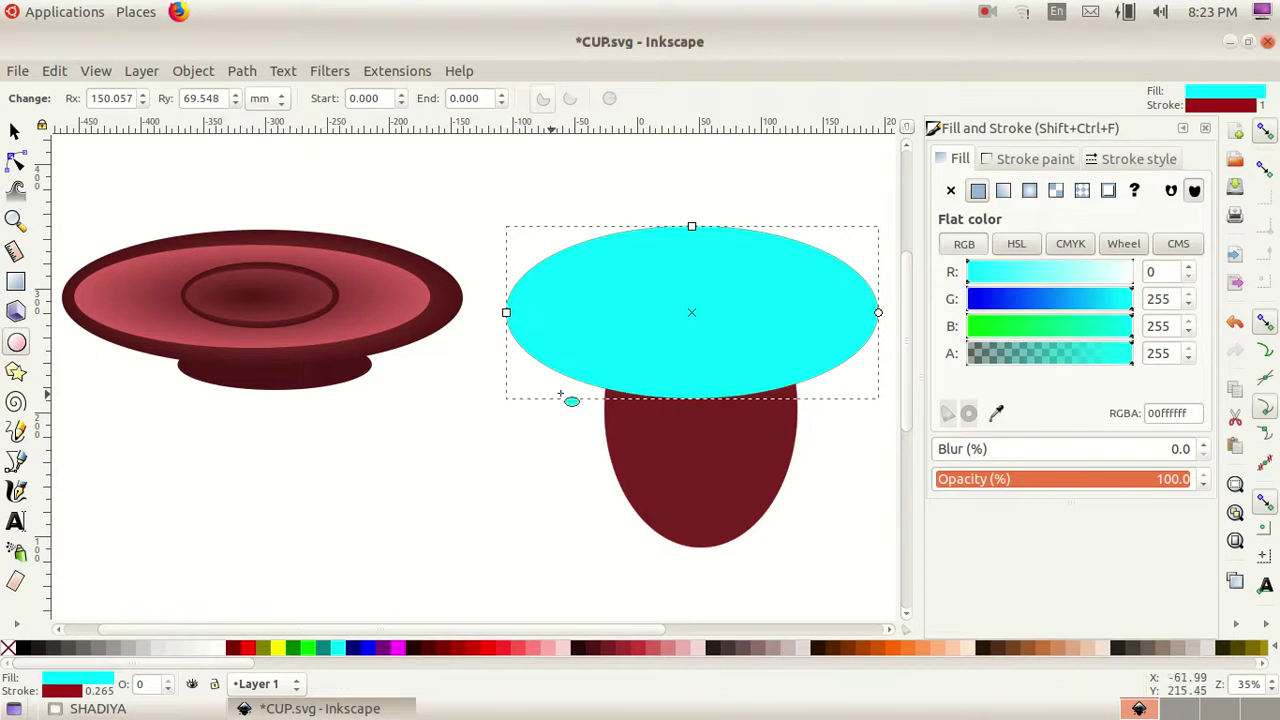
- Stretch the aqua ellipse slightly taller and nudge it right to about 300.378 × 168.086 mm
{"action": "left_click", "coordinate": [15, 131]}
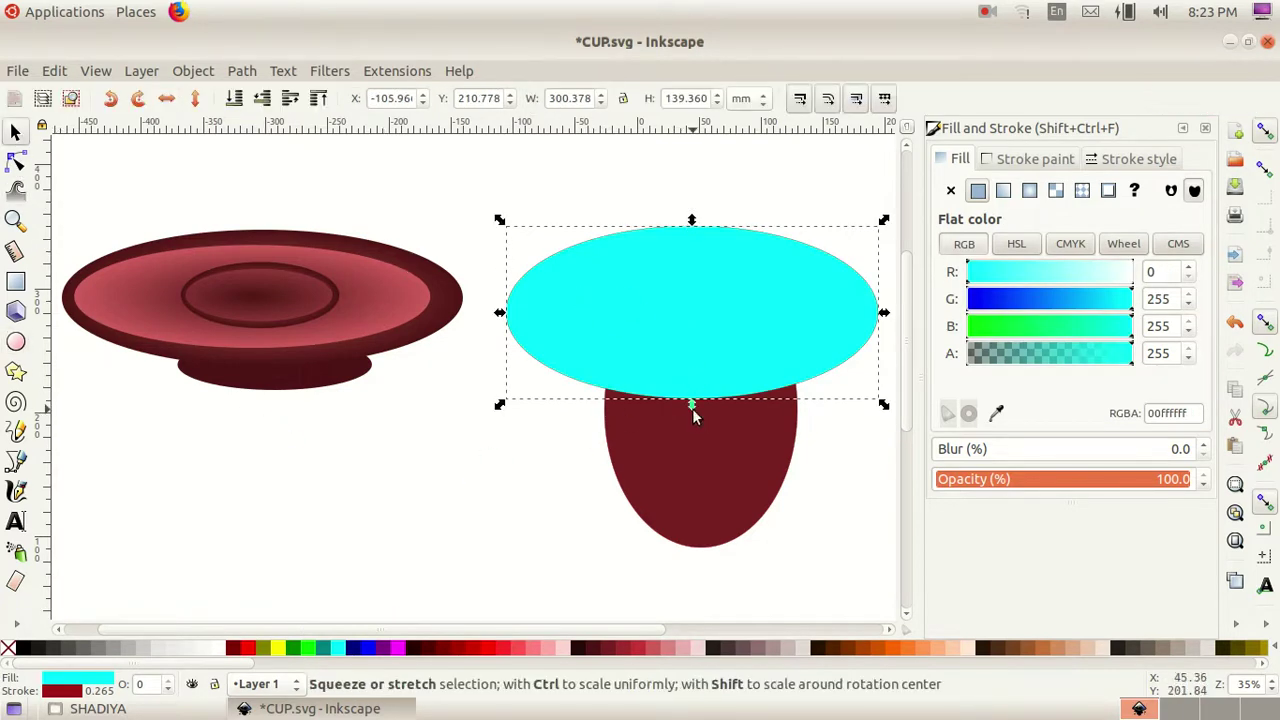
{"action": "left_click_drag", "start_coordinate": [692, 405], "coordinate": [707, 440]}
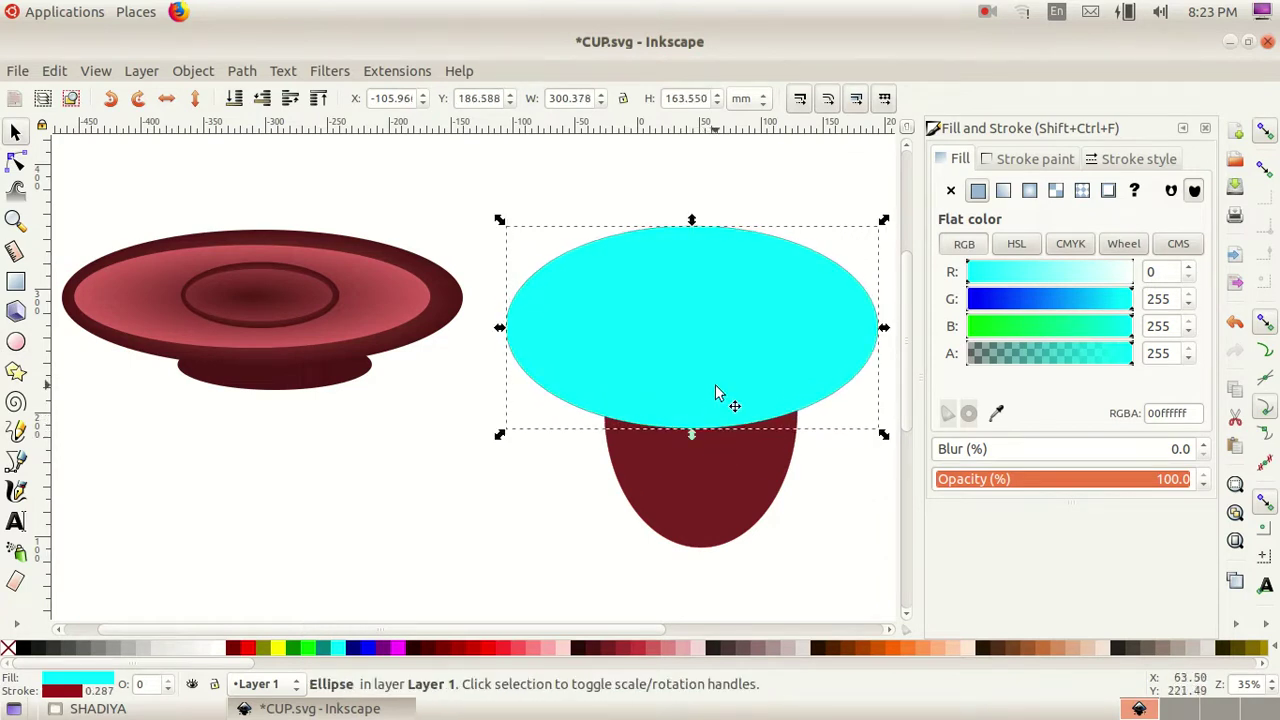
{"action": "left_click_drag", "start_coordinate": [716, 393], "coordinate": [732, 394]}
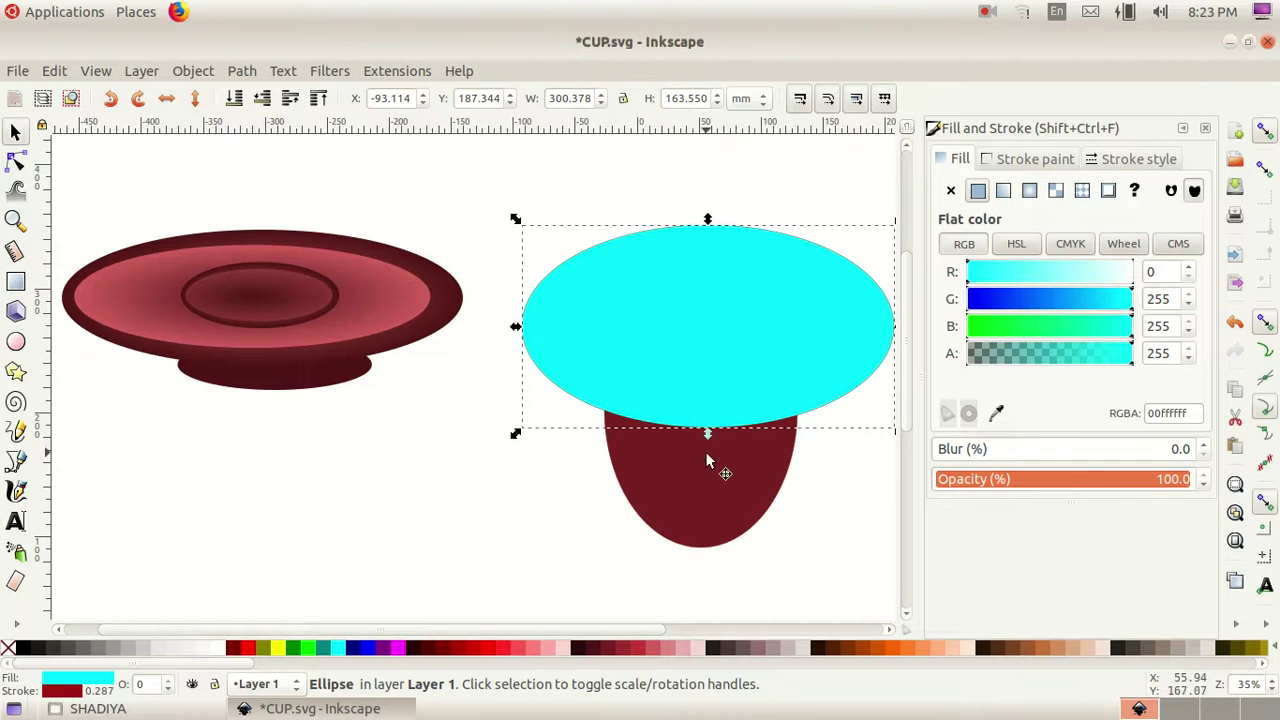
{"action": "left_click_drag", "start_coordinate": [707, 435], "coordinate": [707, 441]}
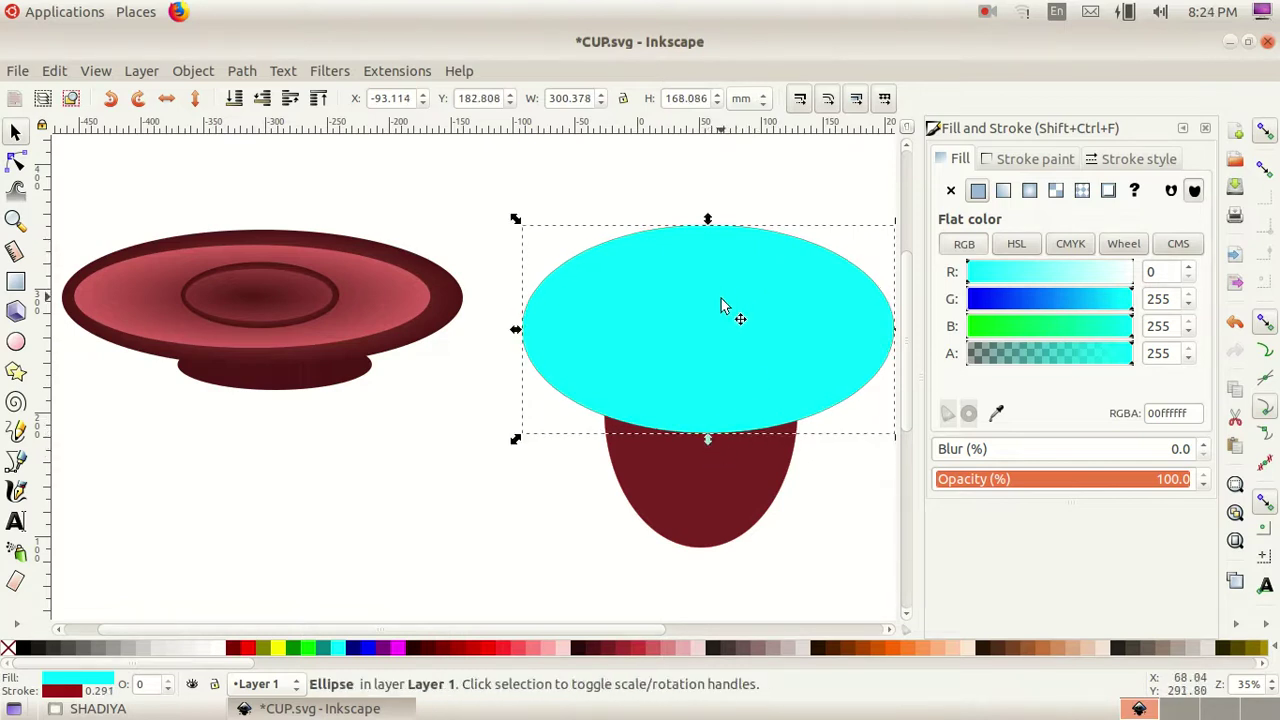
{"action": "left_click_drag", "start_coordinate": [718, 300], "coordinate": [716, 290]}
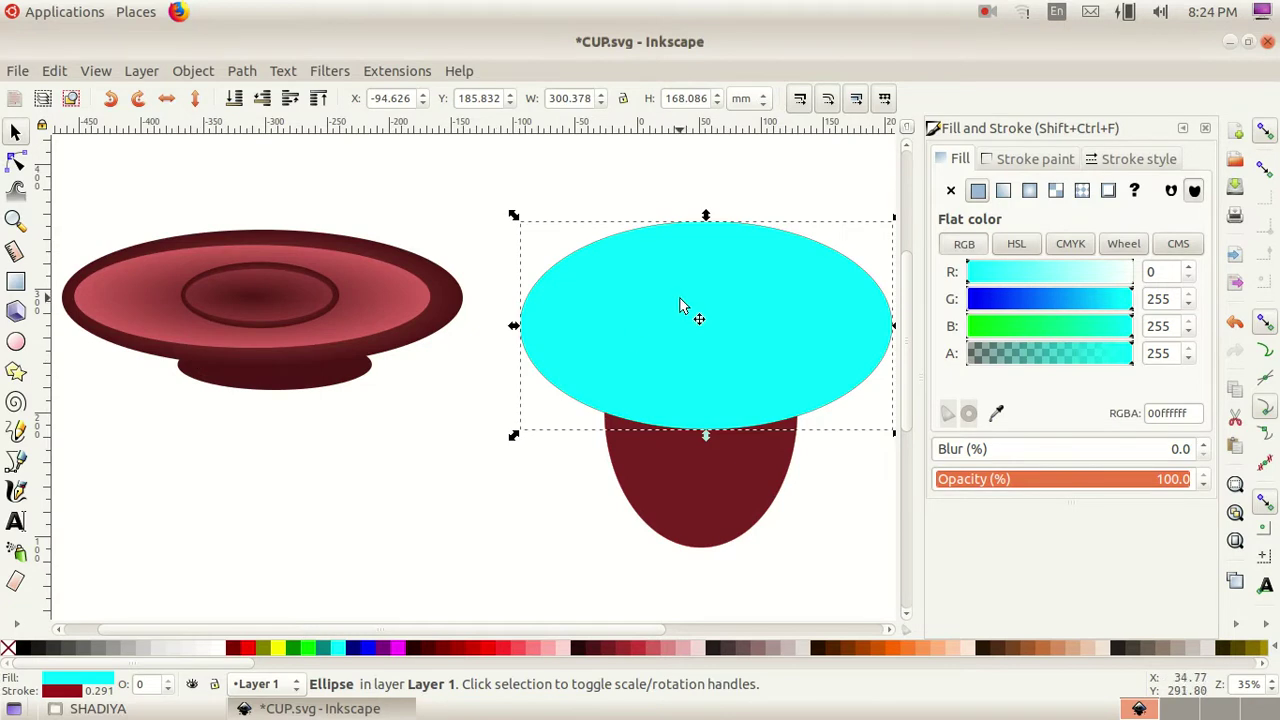
- Subtract the aqua ellipse from the maroon one, then move the bowl up-left and stretch it taller
{"action": "left_click", "coordinate": [714, 470], "text": "shift"}
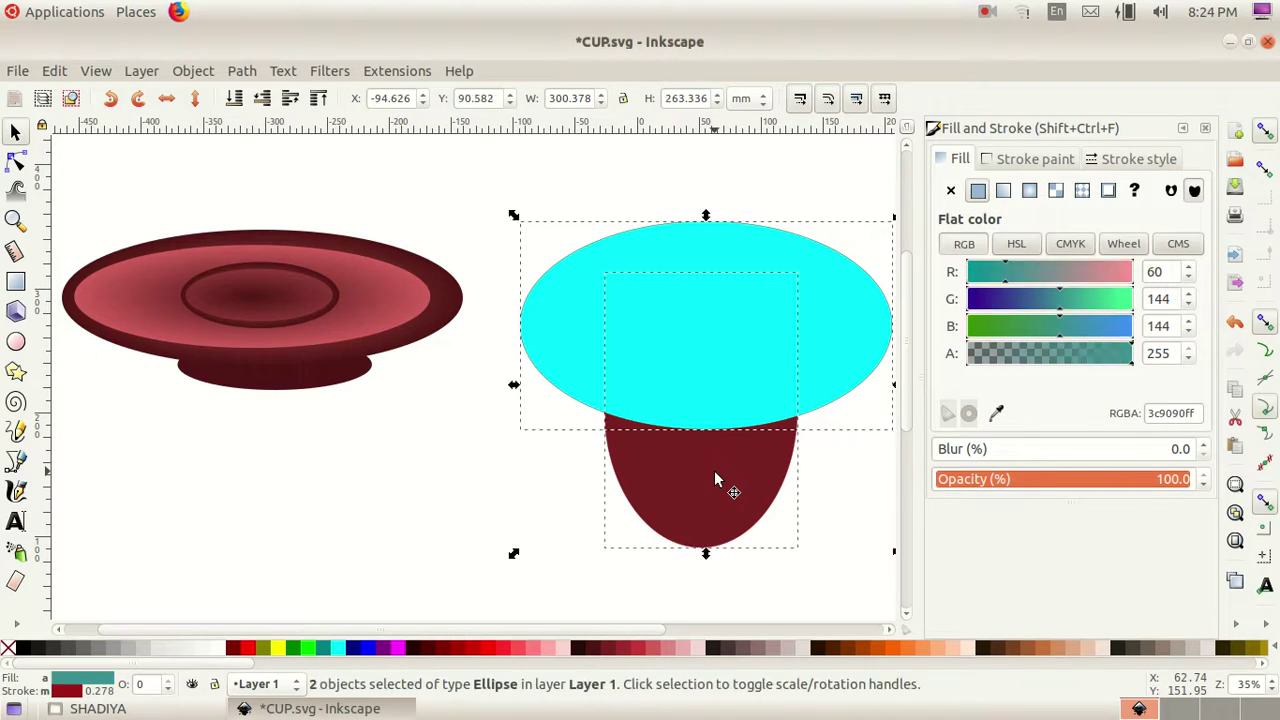
{"action": "left_click", "coordinate": [247, 72]}
{"action": "left_click", "coordinate": [266, 212]}
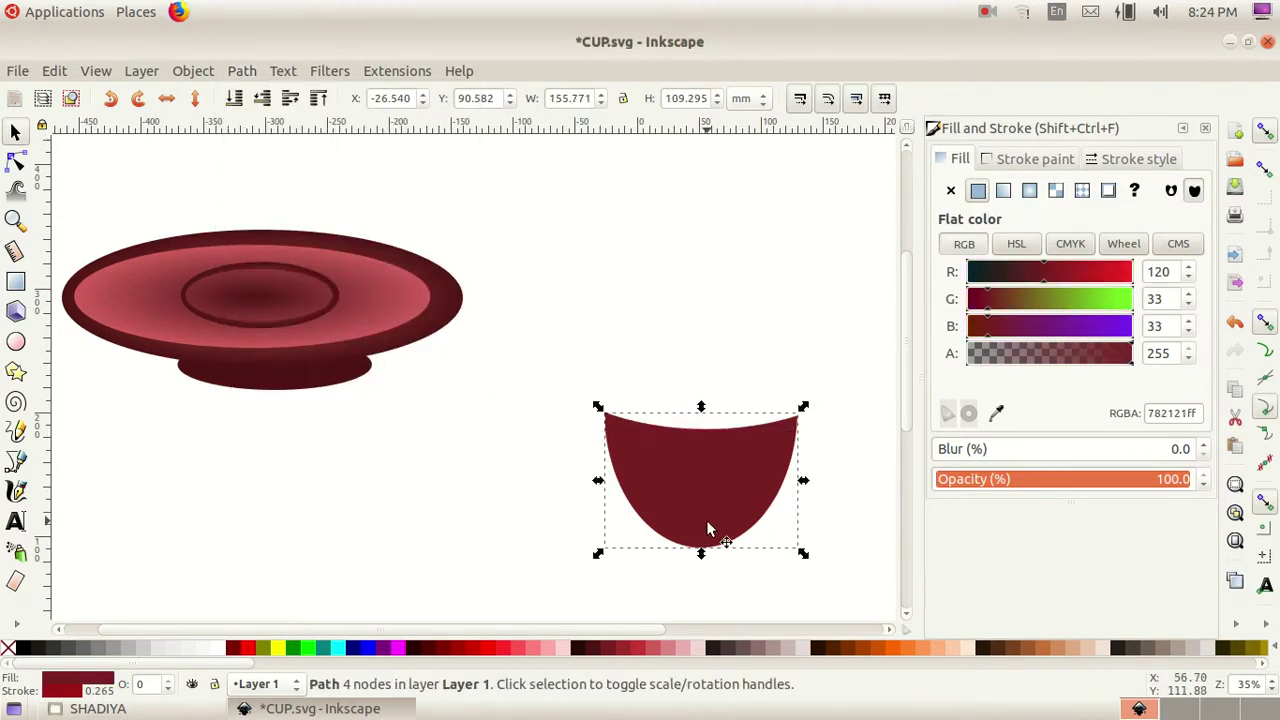
{"action": "left_click_drag", "start_coordinate": [708, 530], "coordinate": [668, 415]}
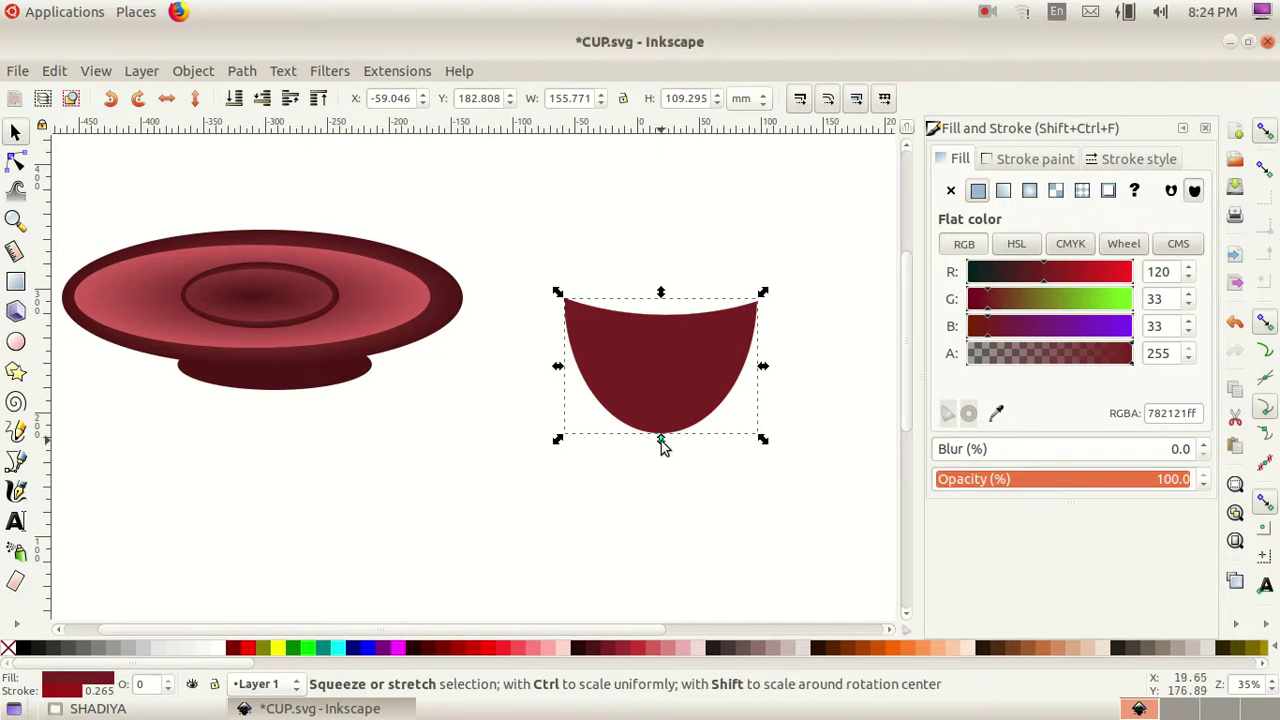
{"action": "left_click_drag", "start_coordinate": [660, 440], "coordinate": [660, 457]}
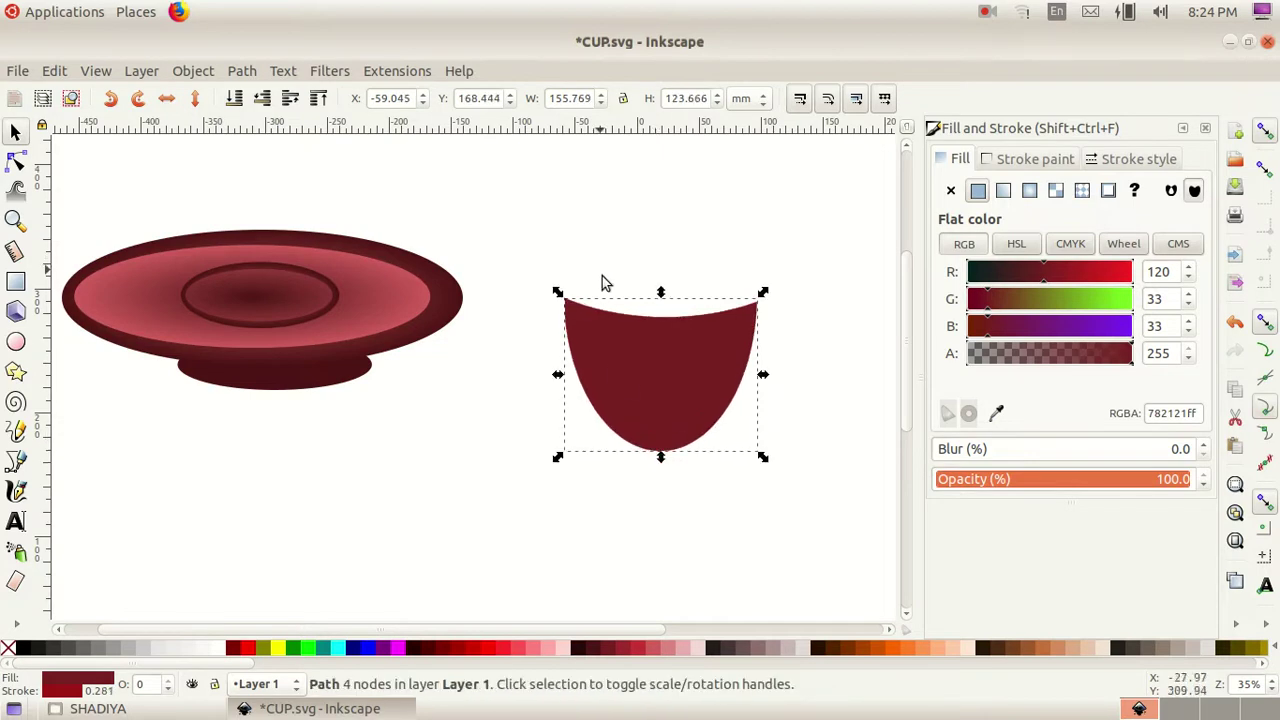
- Draw an ellipse across the cup top, sized and positioned to match the cup's width
{"action": "left_click", "coordinate": [16, 342]}
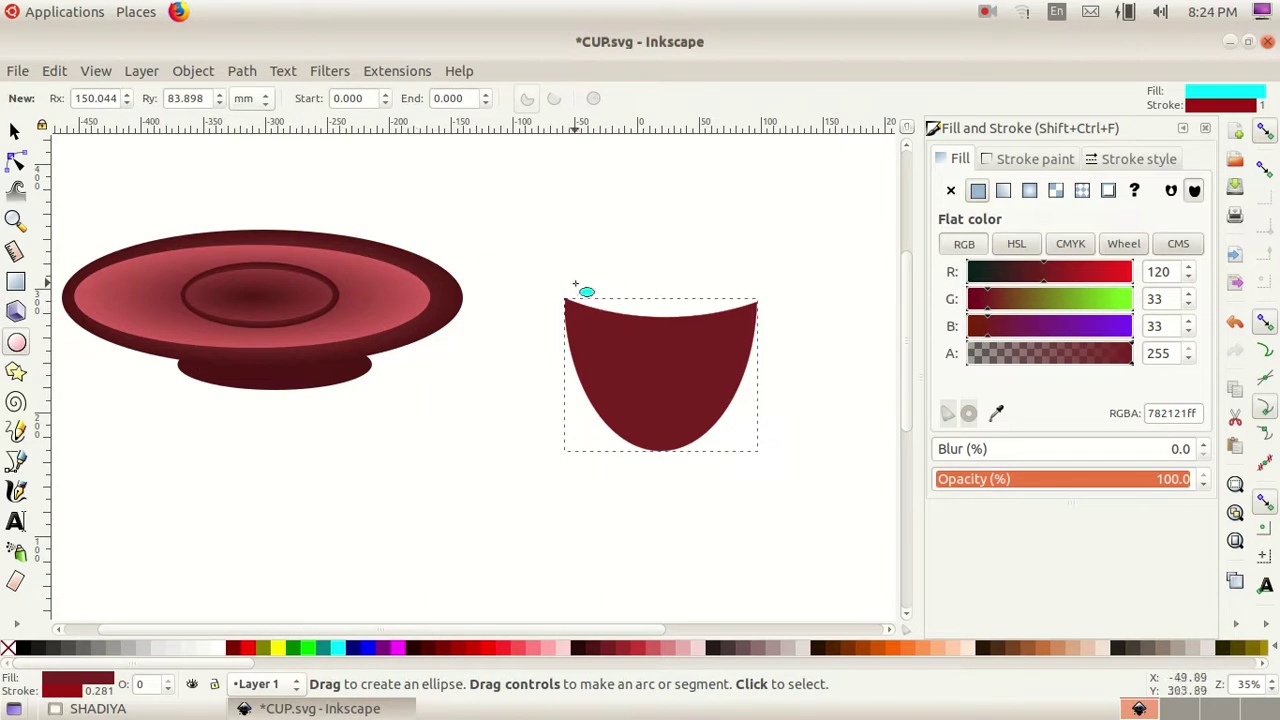
{"action": "mouse_move", "coordinate": [568, 290]}
{"action": "left_mouse_down"}
{"action": "mouse_move", "coordinate": [737, 289]}
{"action": "mouse_move", "coordinate": [757, 330]}
{"action": "left_mouse_up"}
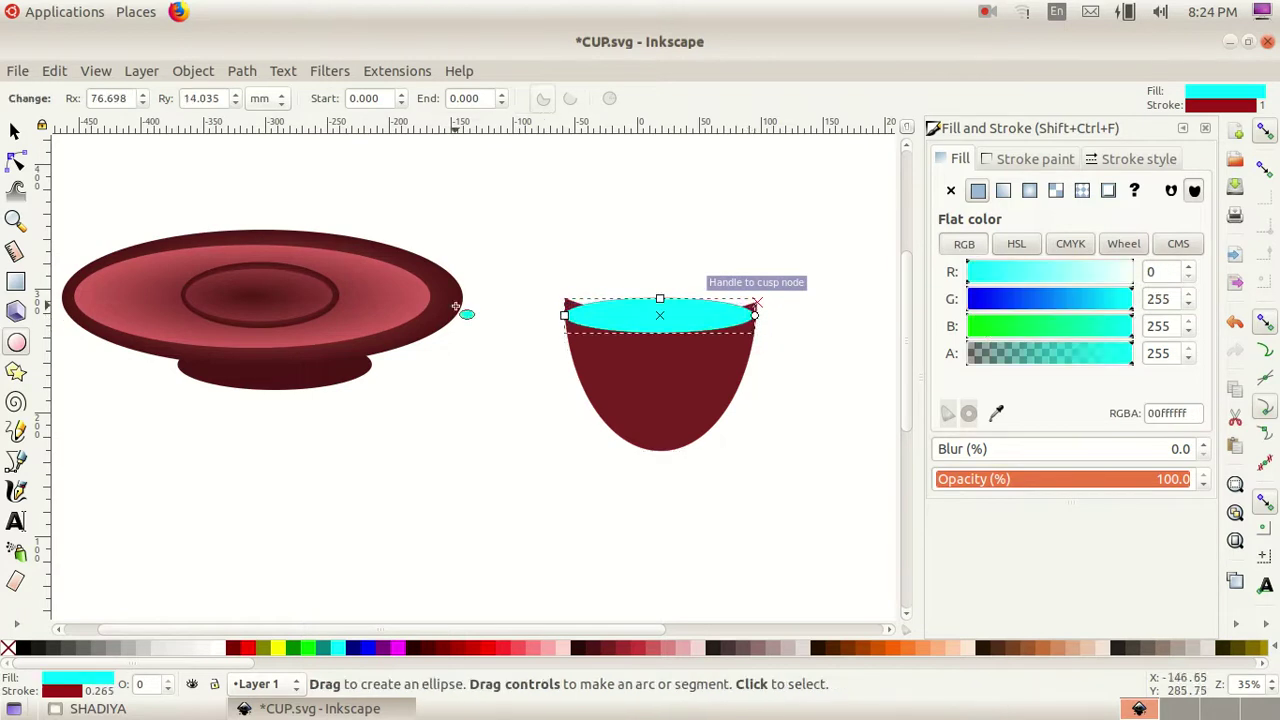
{"action": "left_click", "coordinate": [14, 133]}
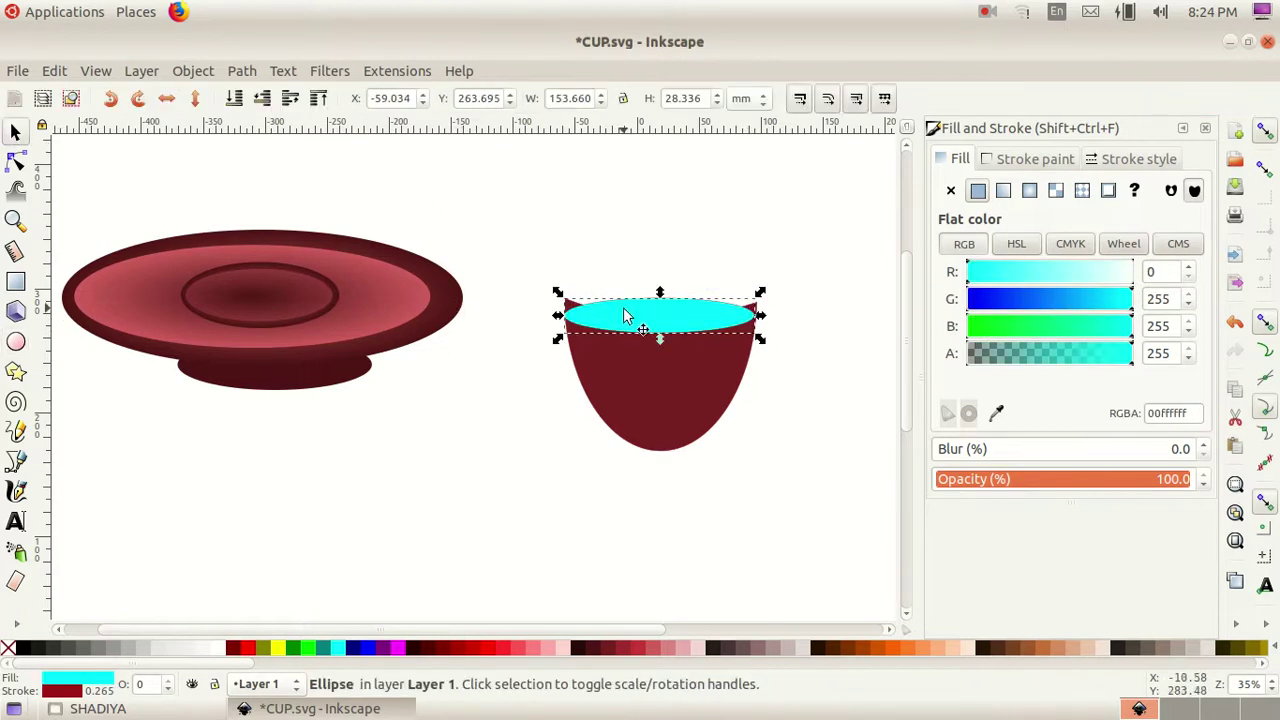
{"action": "left_click_drag", "start_coordinate": [657, 318], "coordinate": [654, 290]}
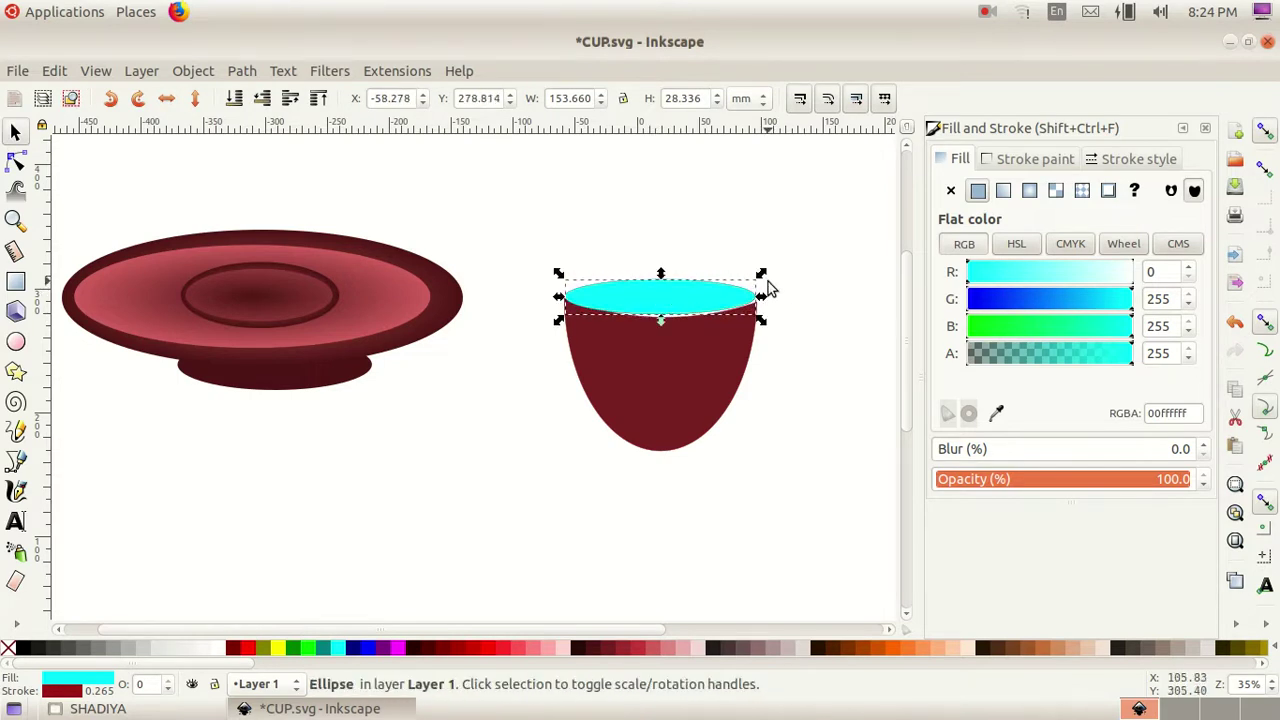
{"action": "left_click_drag", "start_coordinate": [765, 305], "coordinate": [764, 309]}
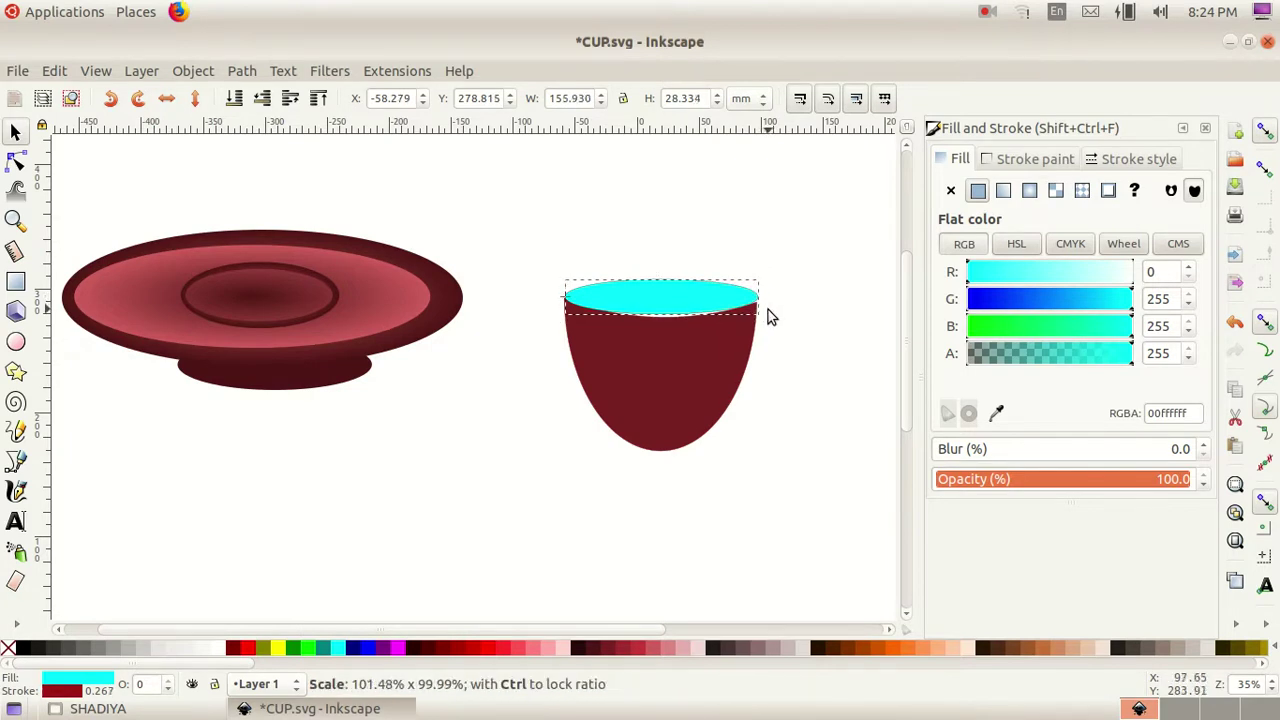
{"action": "mouse_move", "coordinate": [662, 321]}
{"action": "left_mouse_down"}
{"action": "mouse_move", "coordinate": [669, 331]}
{"action": "mouse_move", "coordinate": [674, 310]}
{"action": "left_mouse_up"}
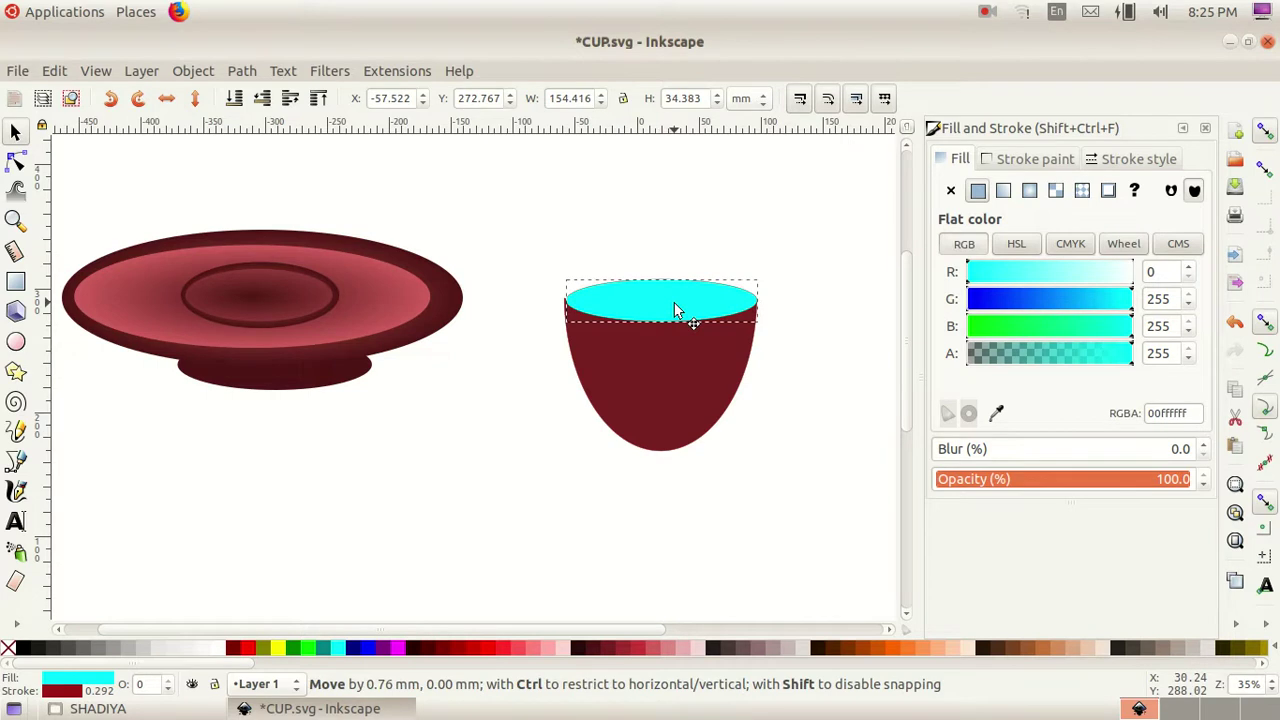
{"action": "left_click_drag", "start_coordinate": [675, 309], "coordinate": [675, 310]}
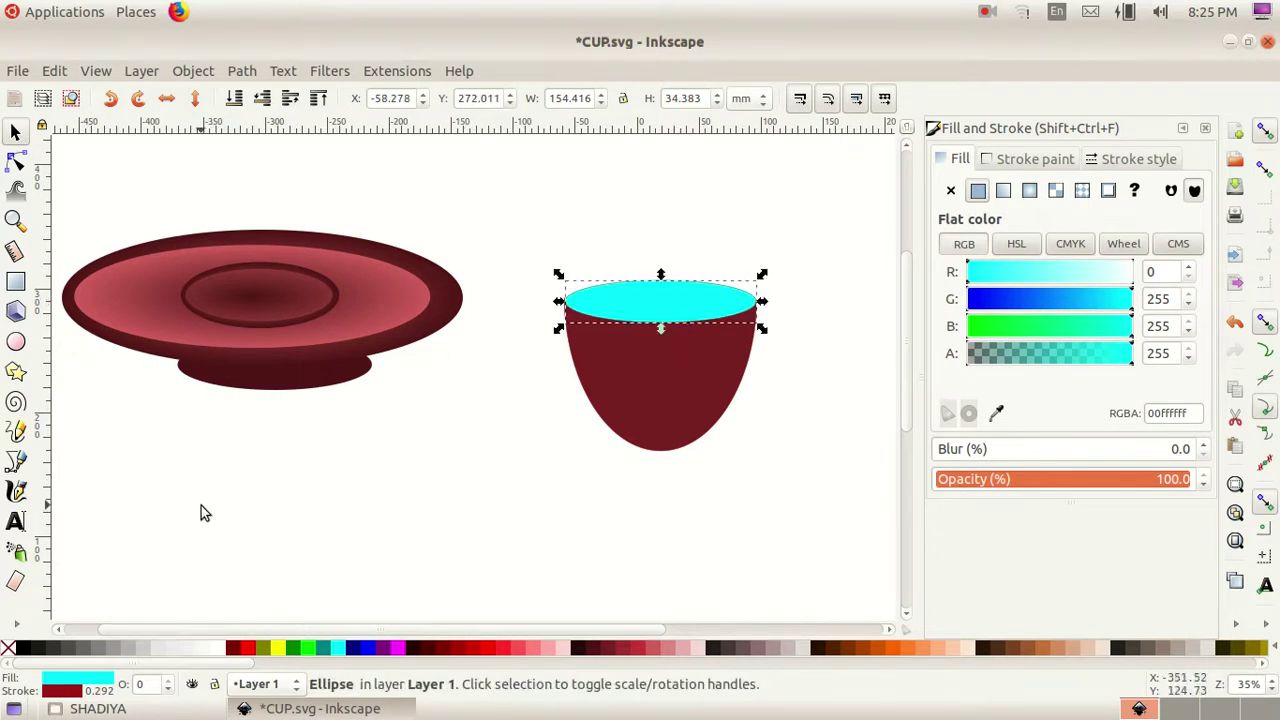
- Fill the cup-top ellipse white so it reads as the open rim
{"action": "left_click", "coordinate": [219, 655]}
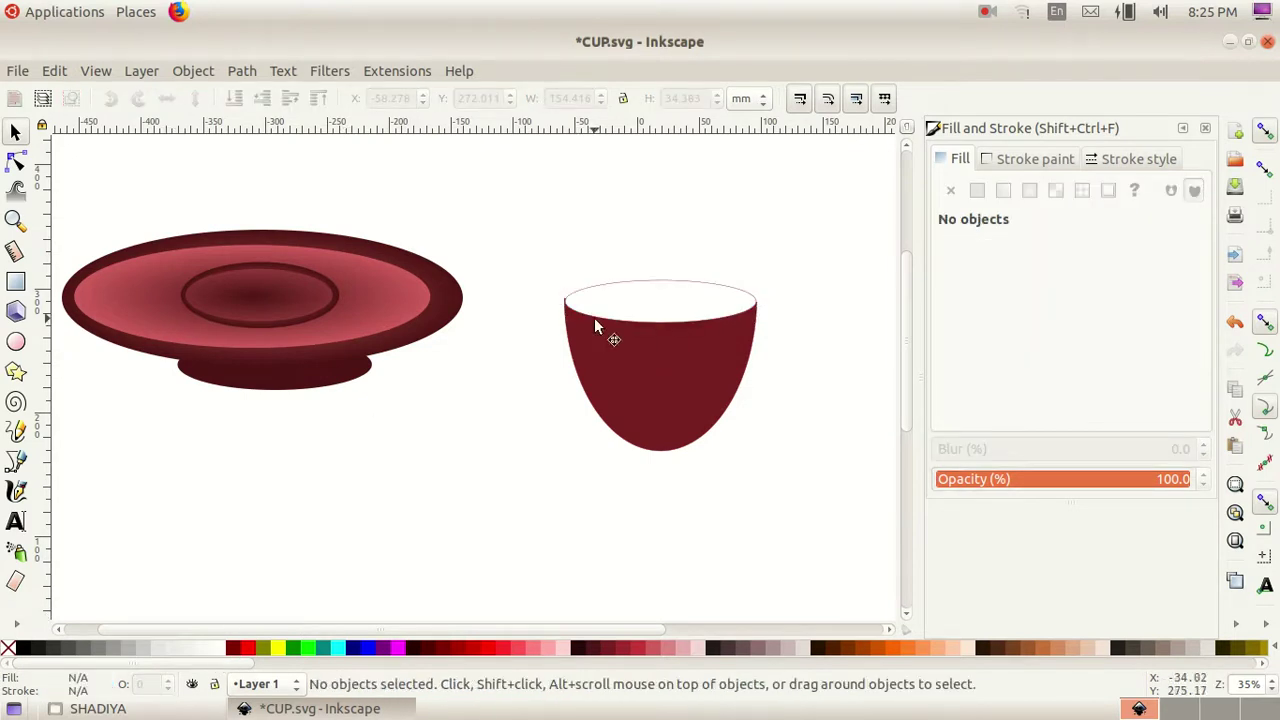
{"action": "left_click", "coordinate": [622, 297]}
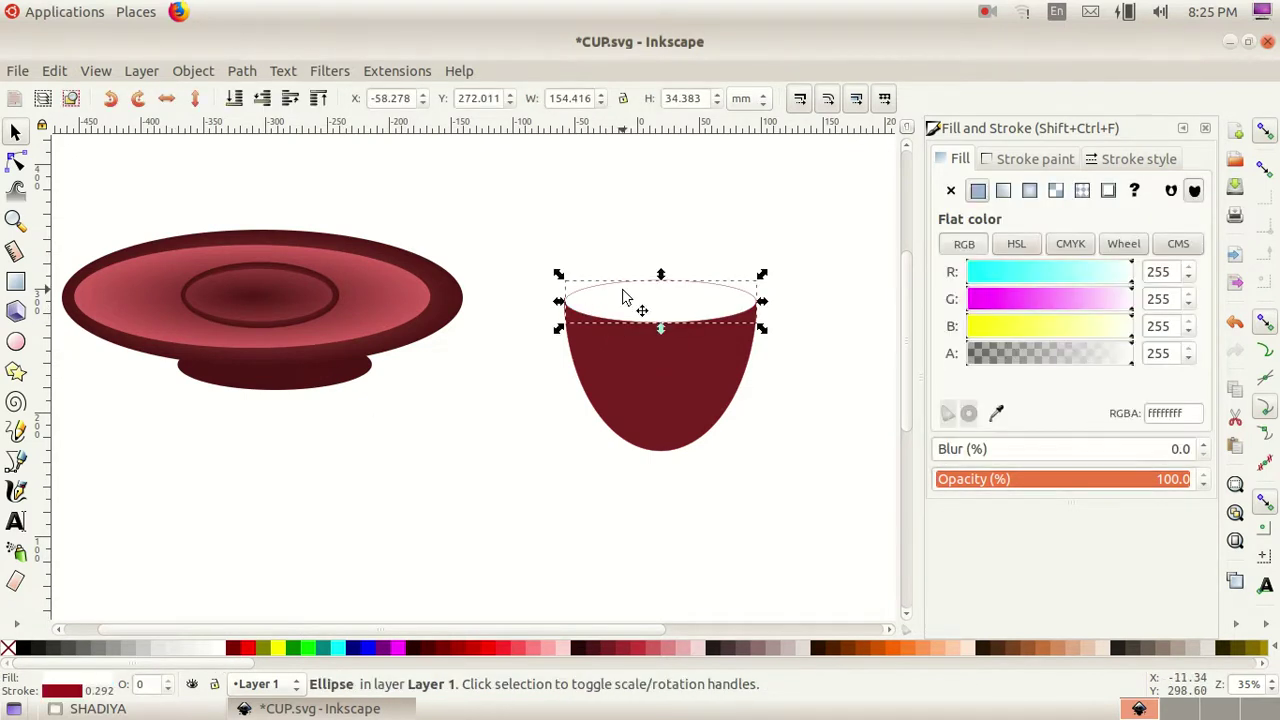
{"action": "left_click", "coordinate": [579, 410]}
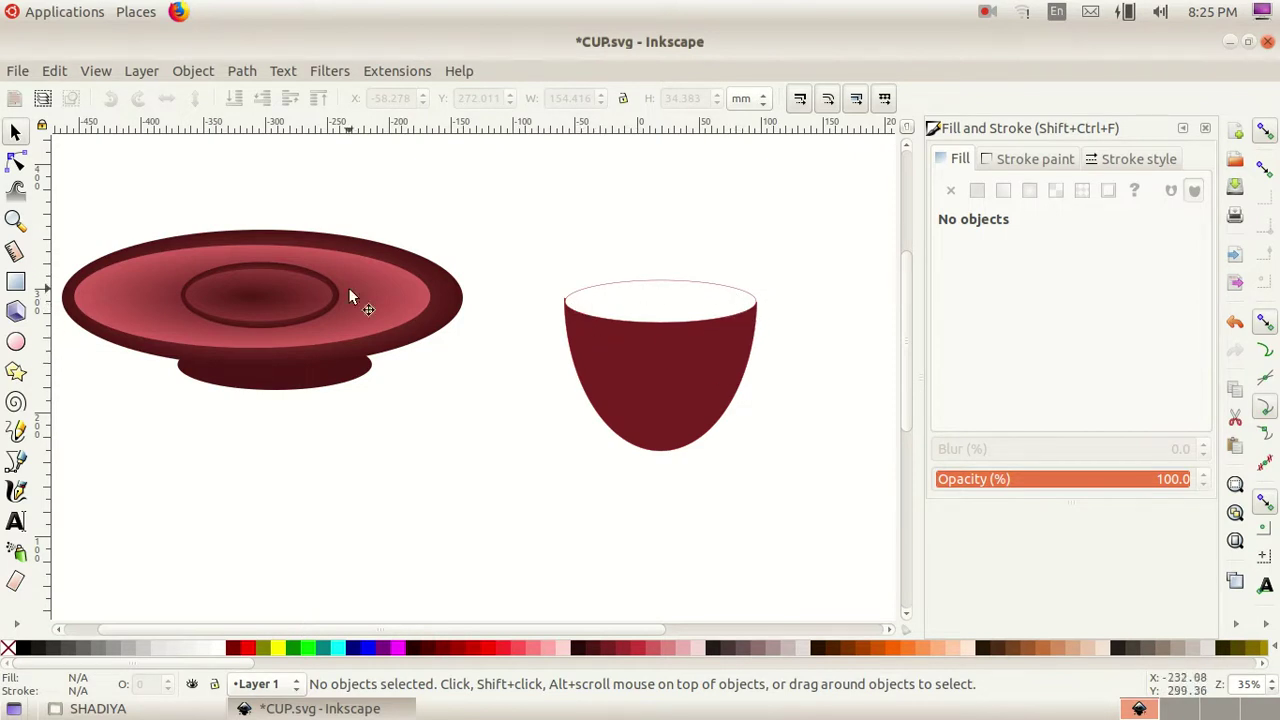
- Draw a new flat ellipse inside the cup's white rim
{"action": "left_click", "coordinate": [16, 345]}
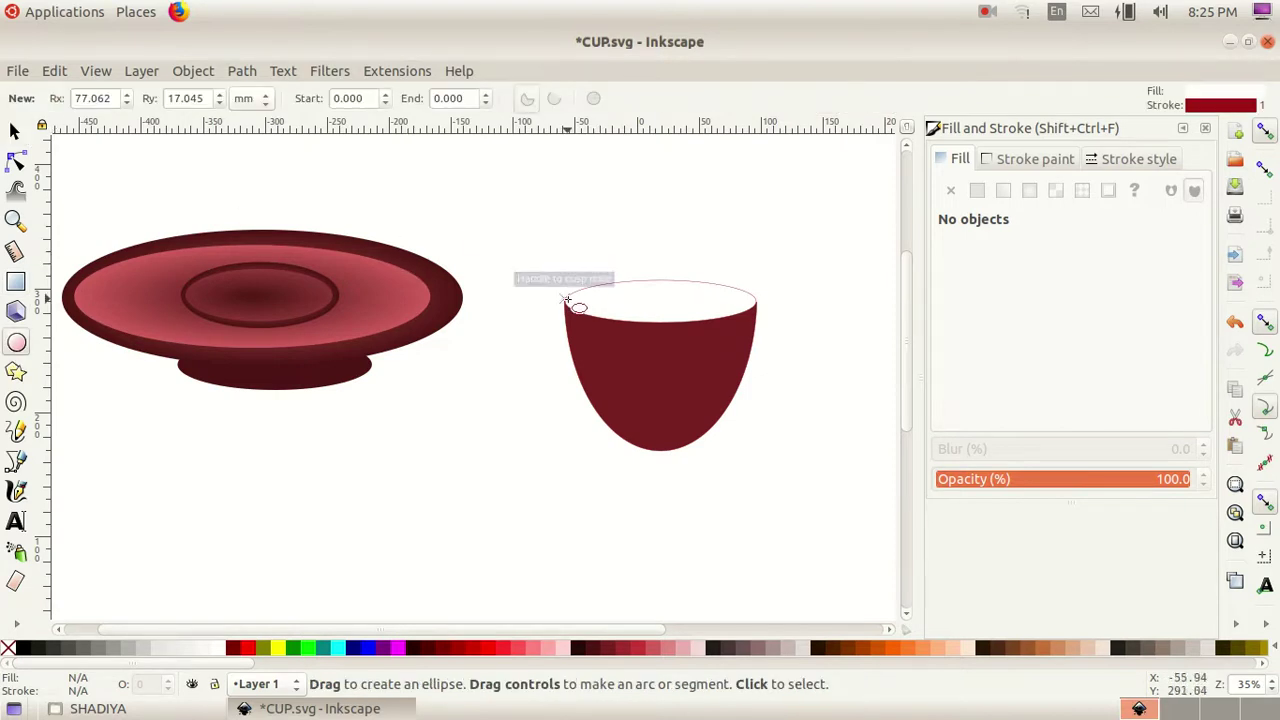
{"action": "left_click_drag", "start_coordinate": [566, 302], "coordinate": [757, 314]}
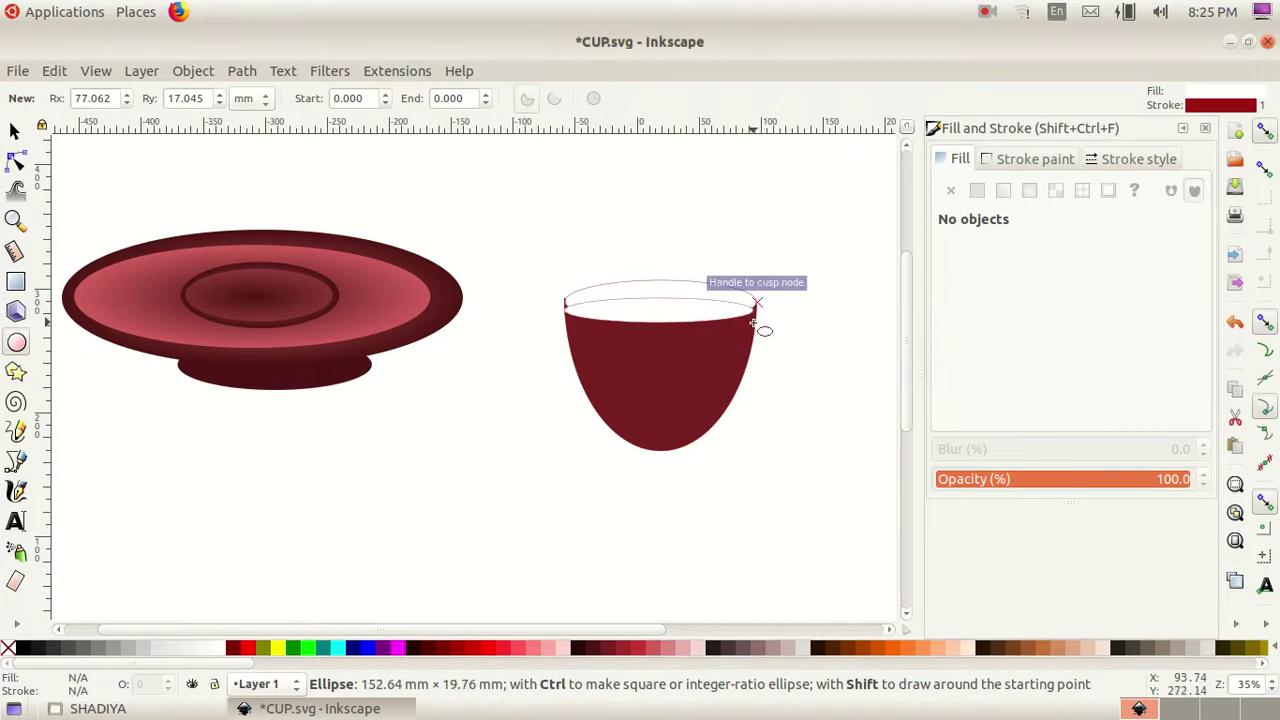
{"action": "left_click_drag", "start_coordinate": [757, 314], "coordinate": [758, 324]}
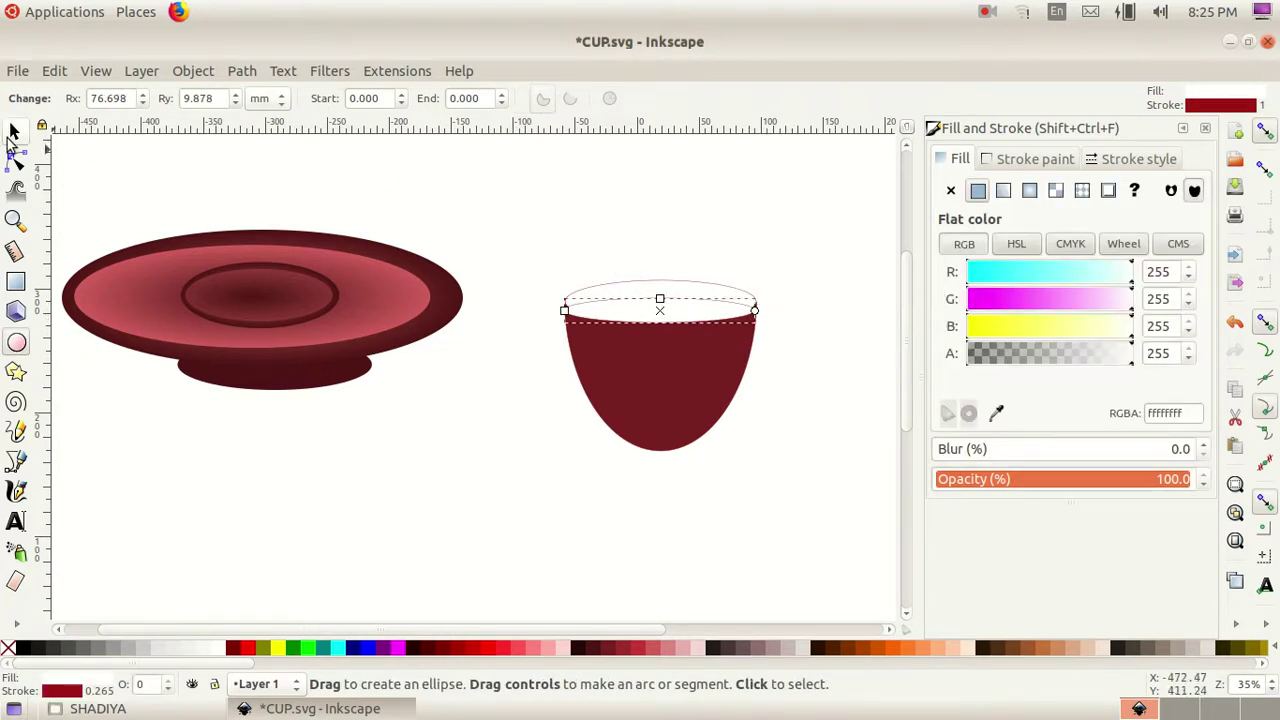
{"action": "left_click", "coordinate": [14, 131]}
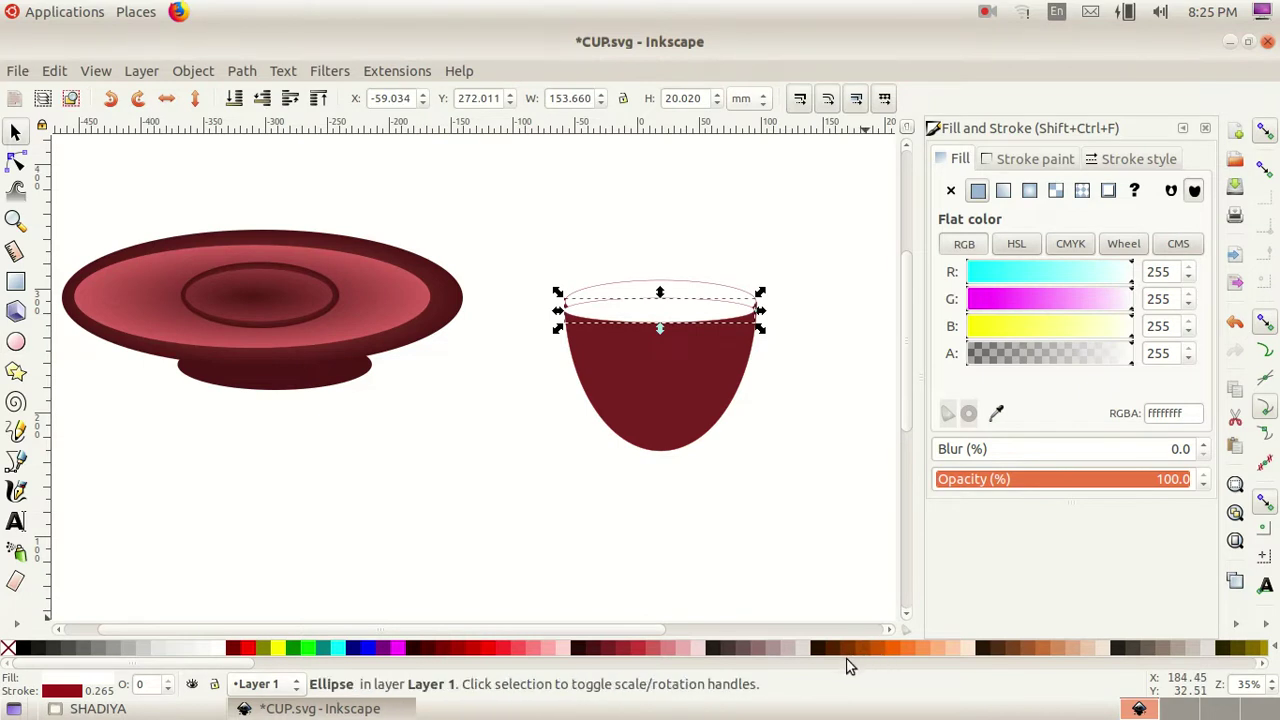
{"action": "scroll", "coordinate": [846, 660], "scroll_direction": "down", "scroll_amount": 3}
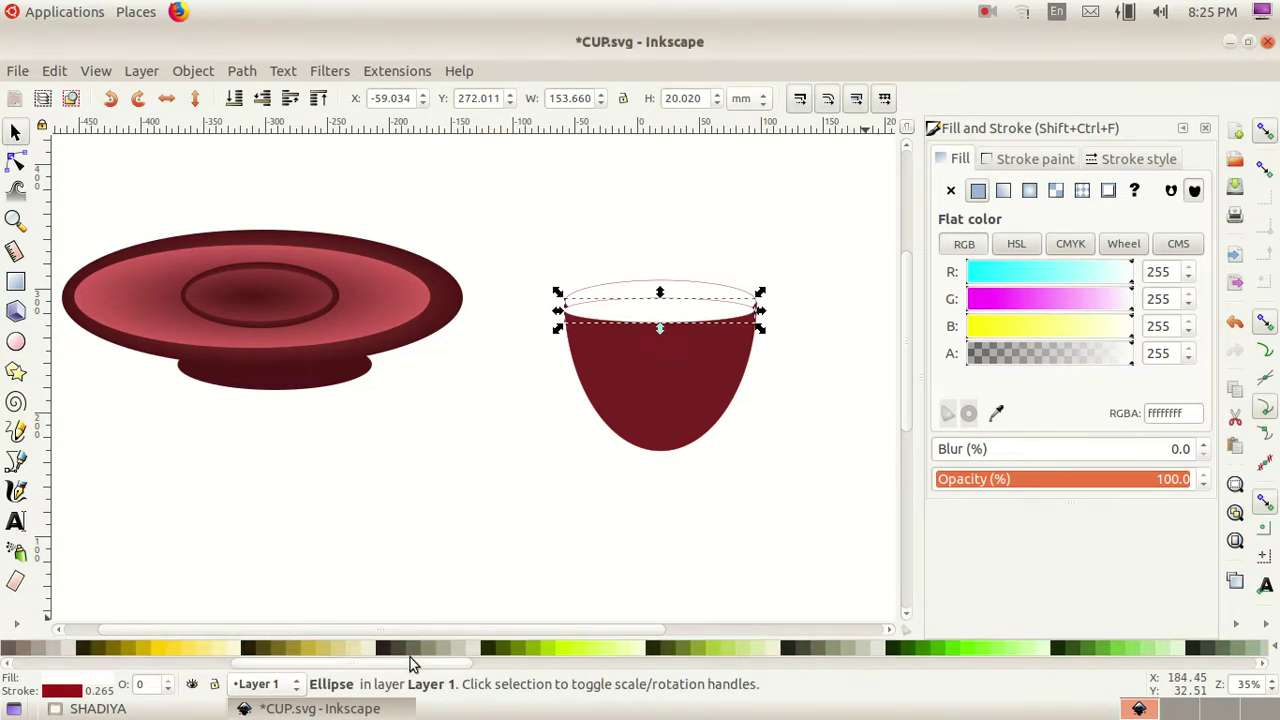
{"action": "scroll", "coordinate": [414, 664], "scroll_direction": "up", "scroll_amount": 5}
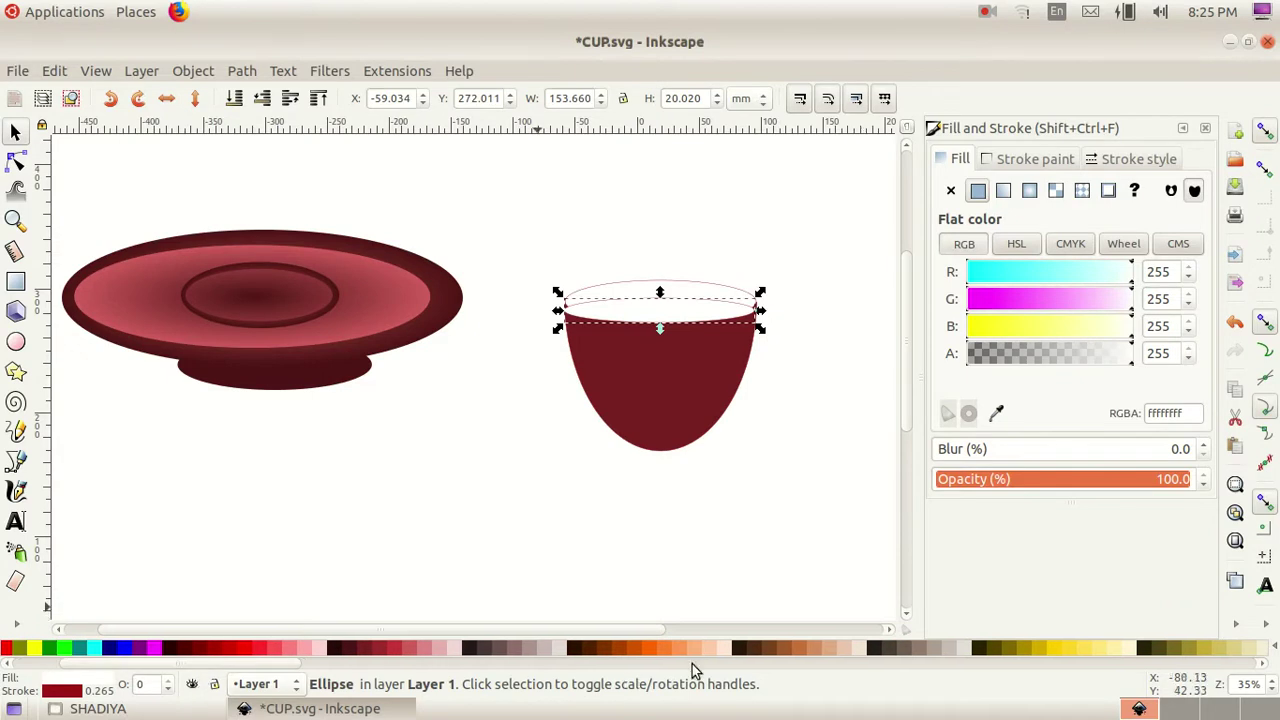
- Try several browns and settle on #AA4400 as the coffee fill
{"action": "left_click", "coordinate": [771, 649]}
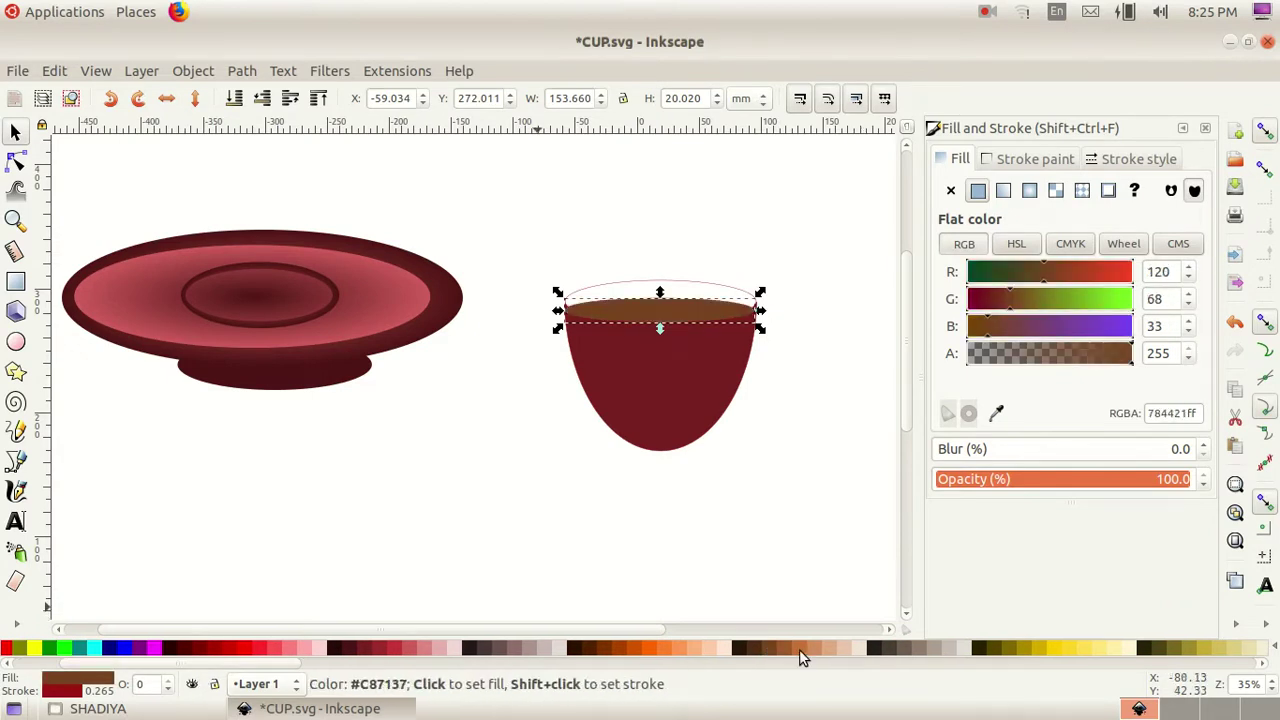
{"action": "left_click", "coordinate": [615, 649]}
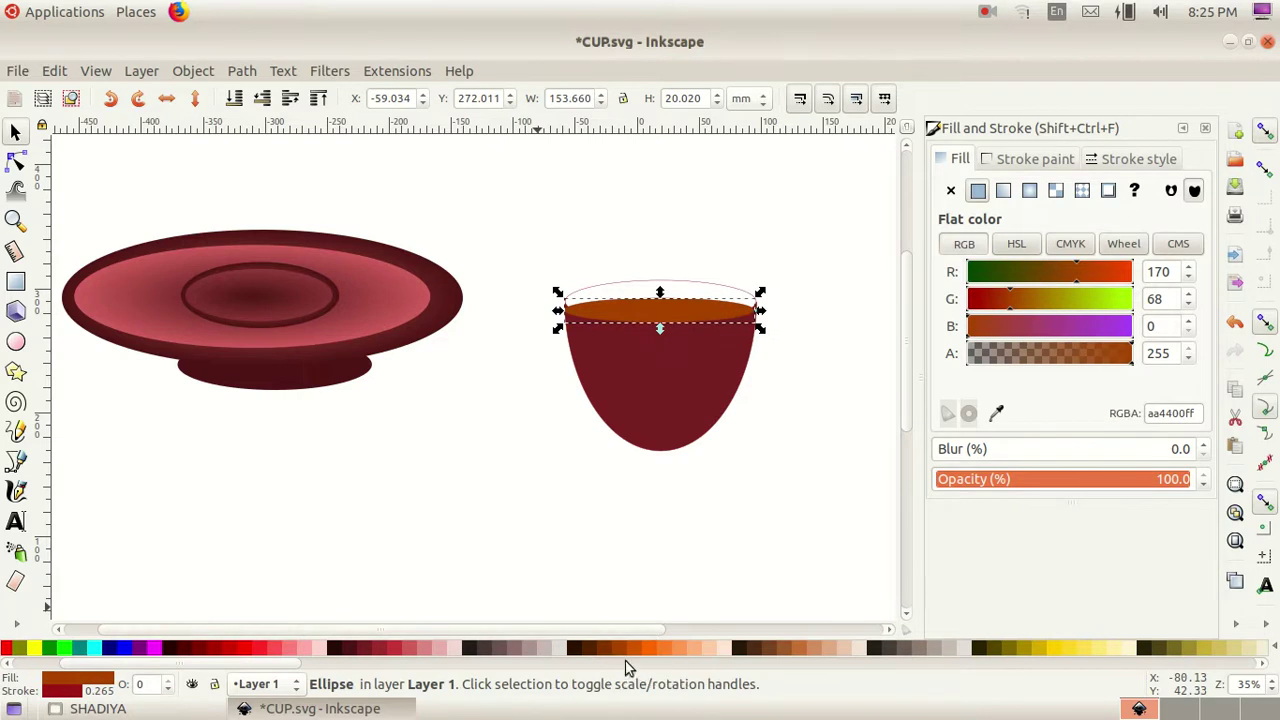
{"action": "left_click", "coordinate": [641, 649]}
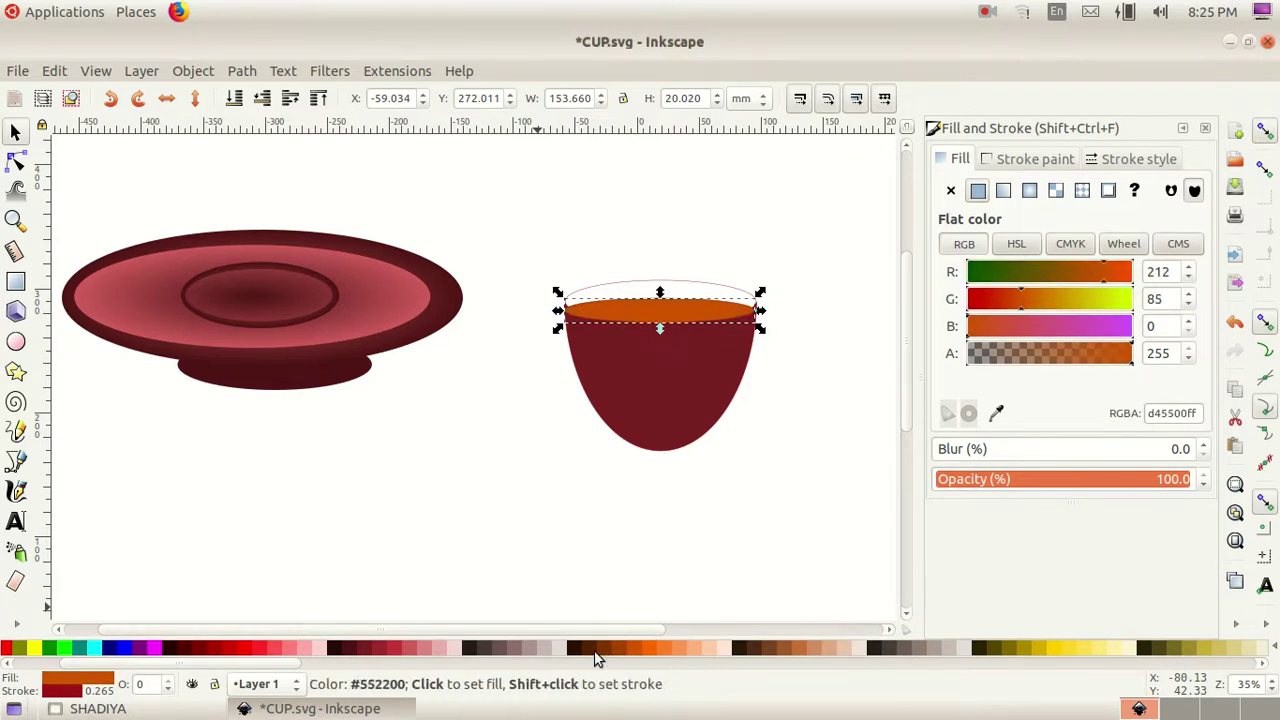
{"action": "left_click", "coordinate": [601, 656]}
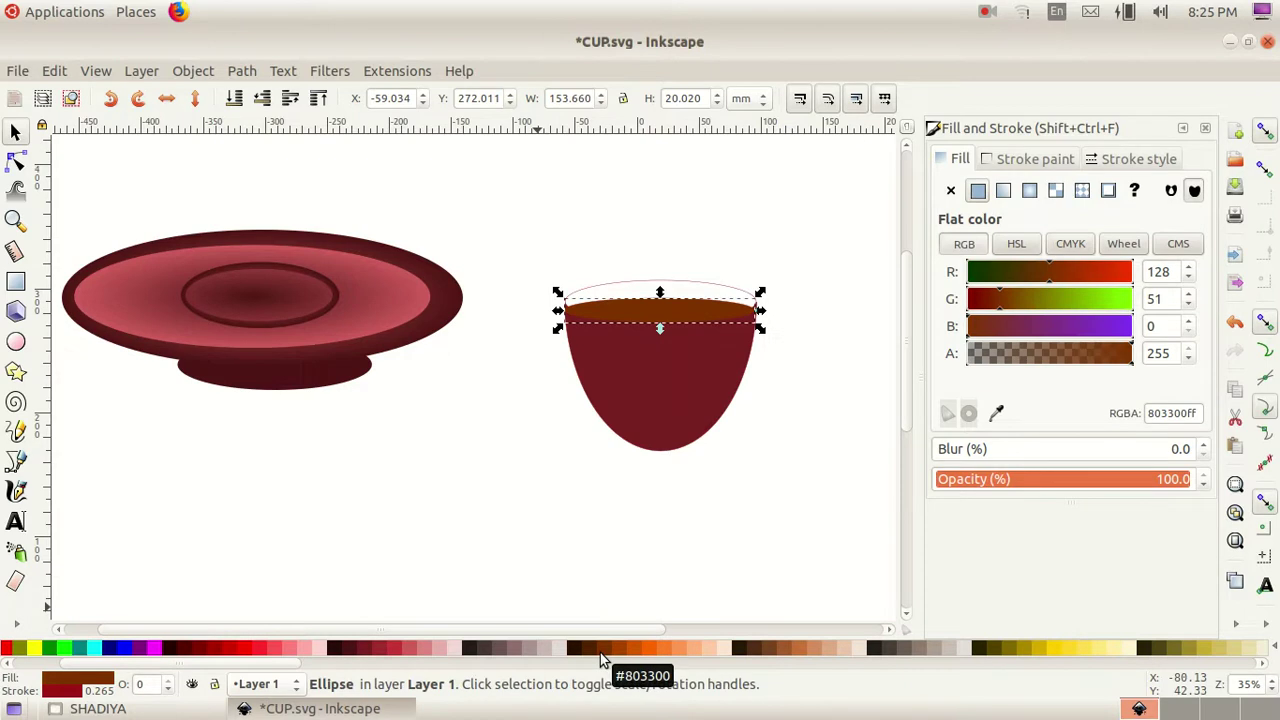
{"action": "left_click", "coordinate": [615, 649]}
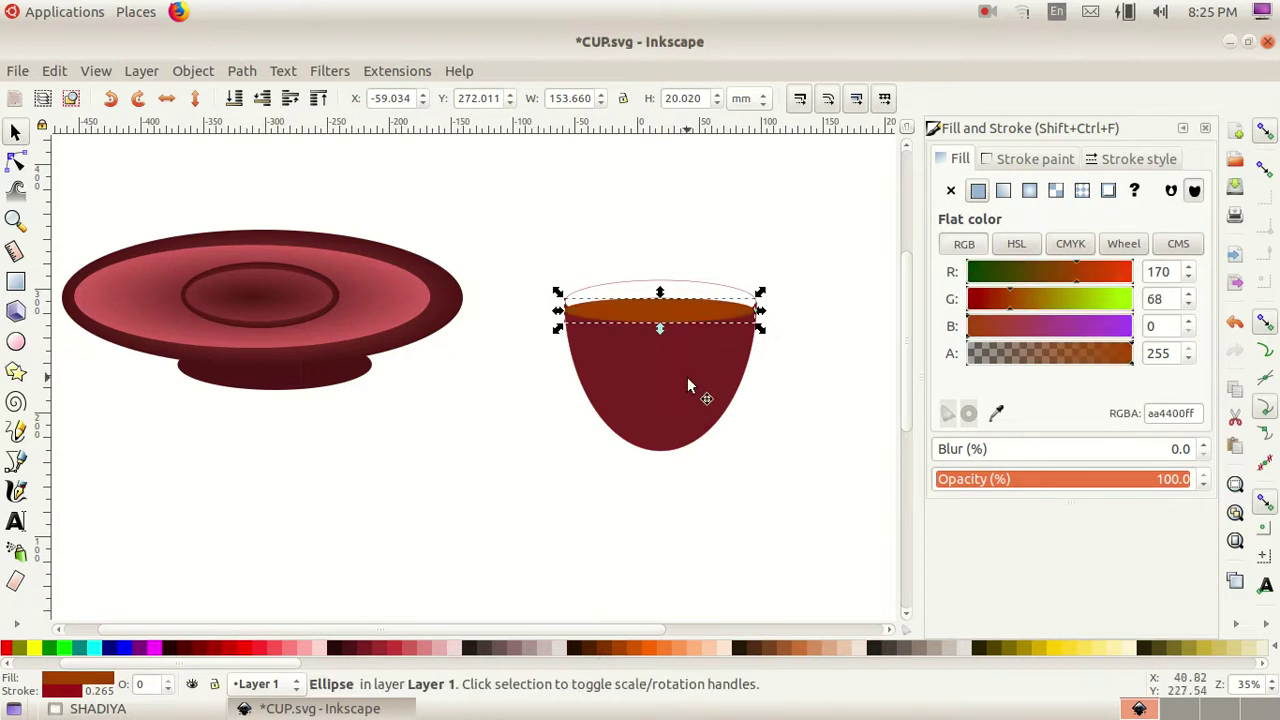
- Resize the coffee ellipse to fit the rim, about 152.904 × 27.580 mm
{"action": "left_click_drag", "start_coordinate": [660, 292], "coordinate": [660, 286]}
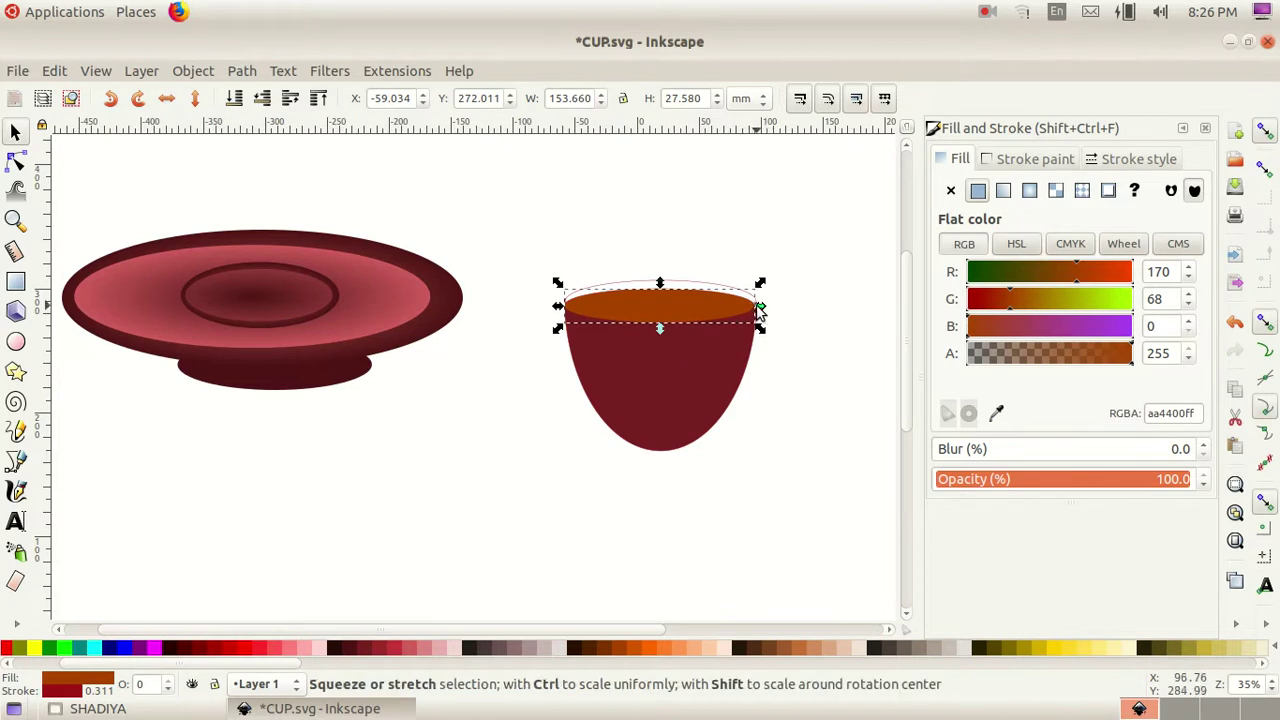
{"action": "left_click_drag", "start_coordinate": [760, 313], "coordinate": [760, 316]}
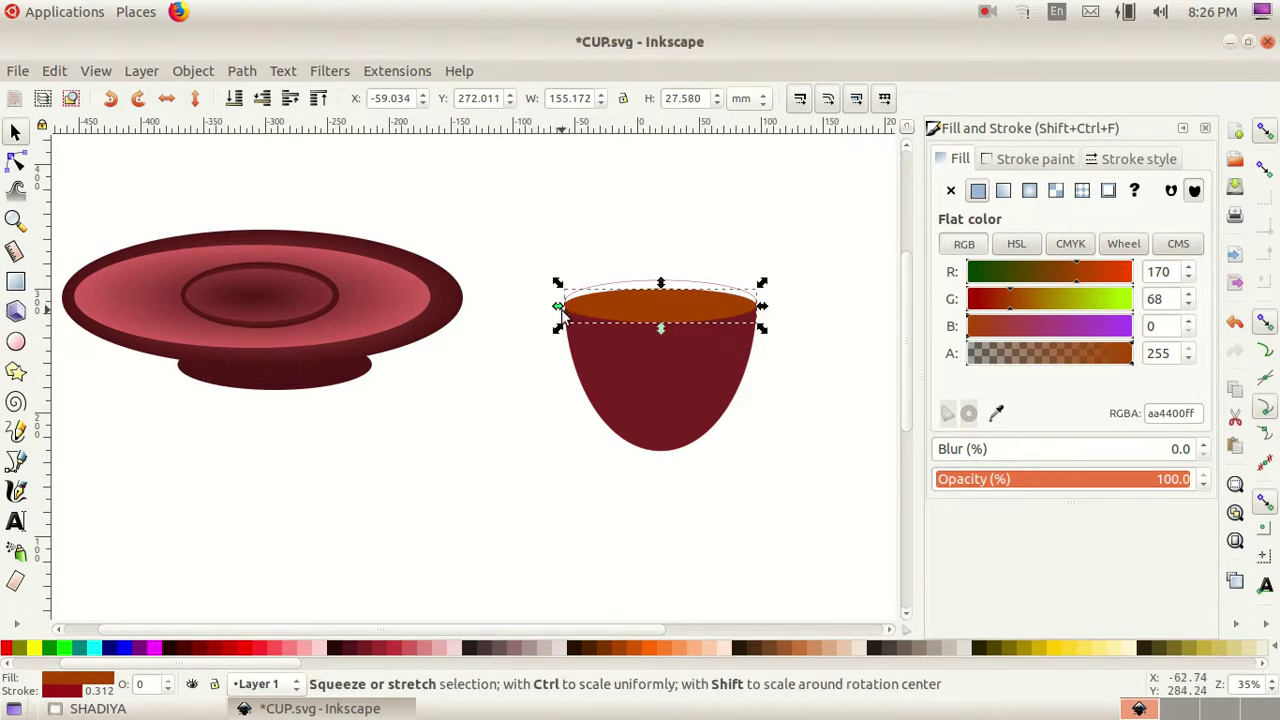
{"action": "left_click_drag", "start_coordinate": [559, 307], "coordinate": [562, 308]}
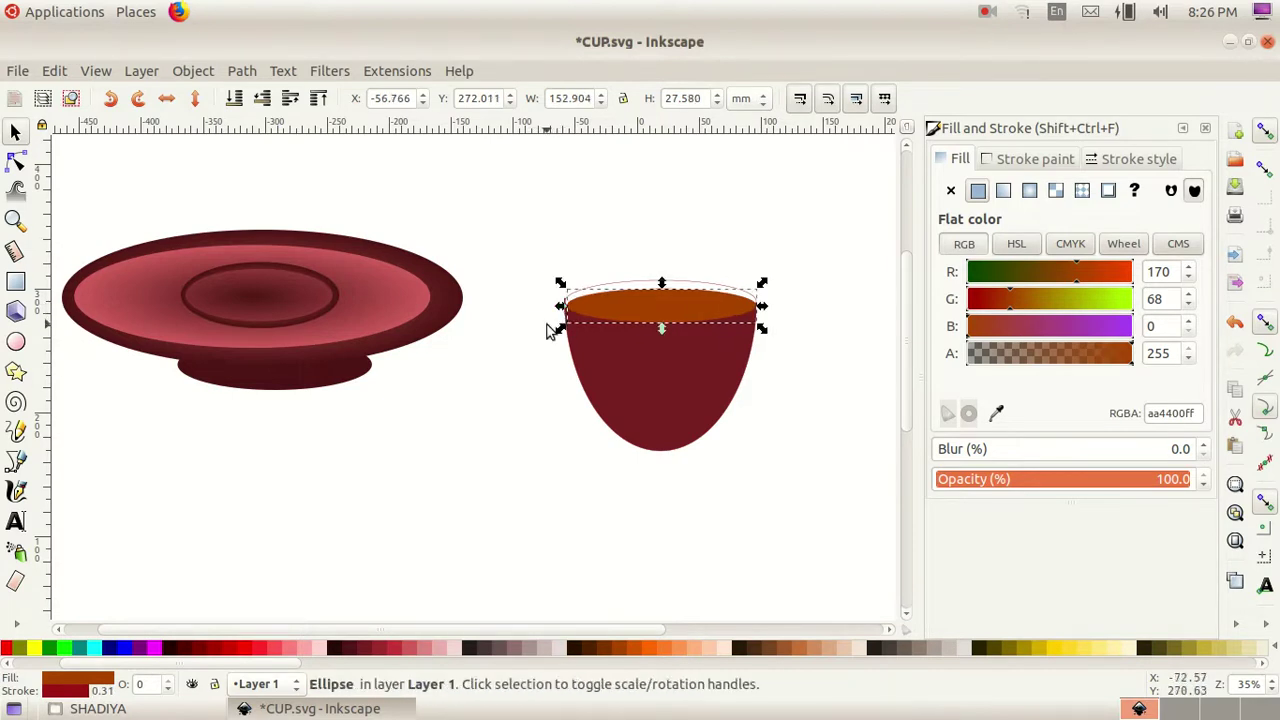
{"action": "left_click", "coordinate": [476, 455]}
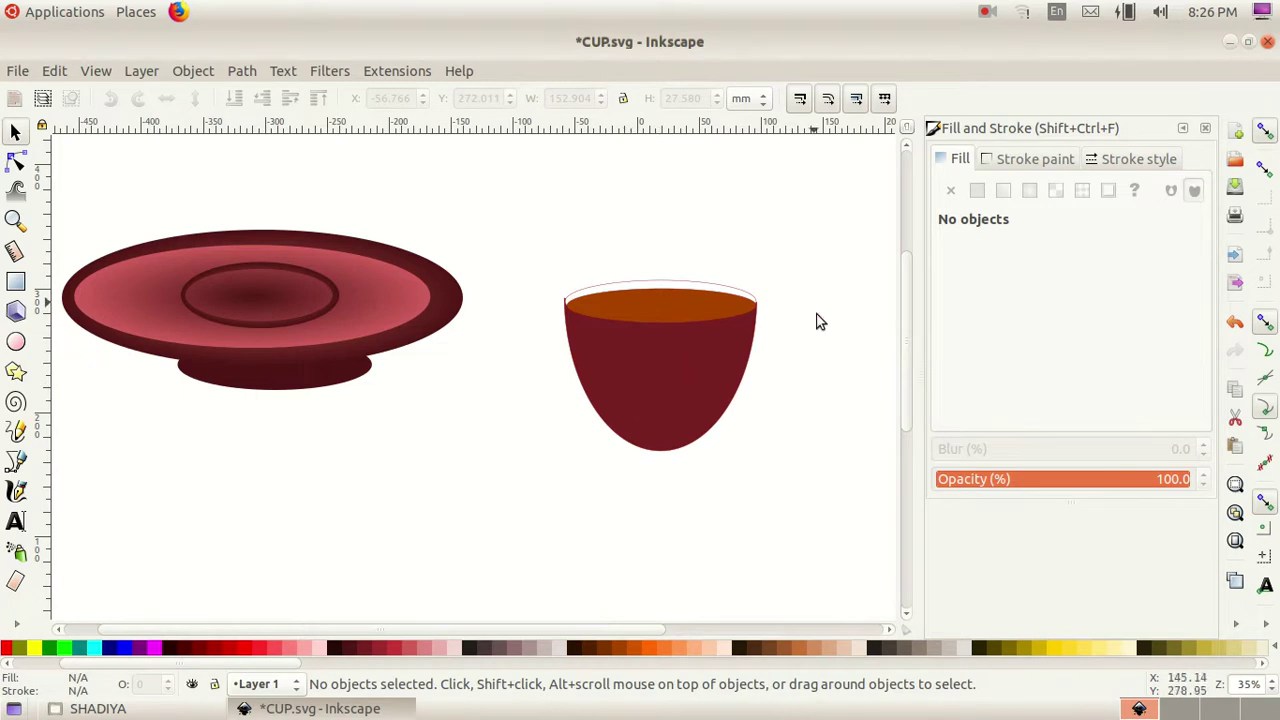
- Draw a wide flat ellipse above the cup and fill it dark maroon #782121
{"action": "left_click_drag", "start_coordinate": [903, 330], "coordinate": [914, 287]}
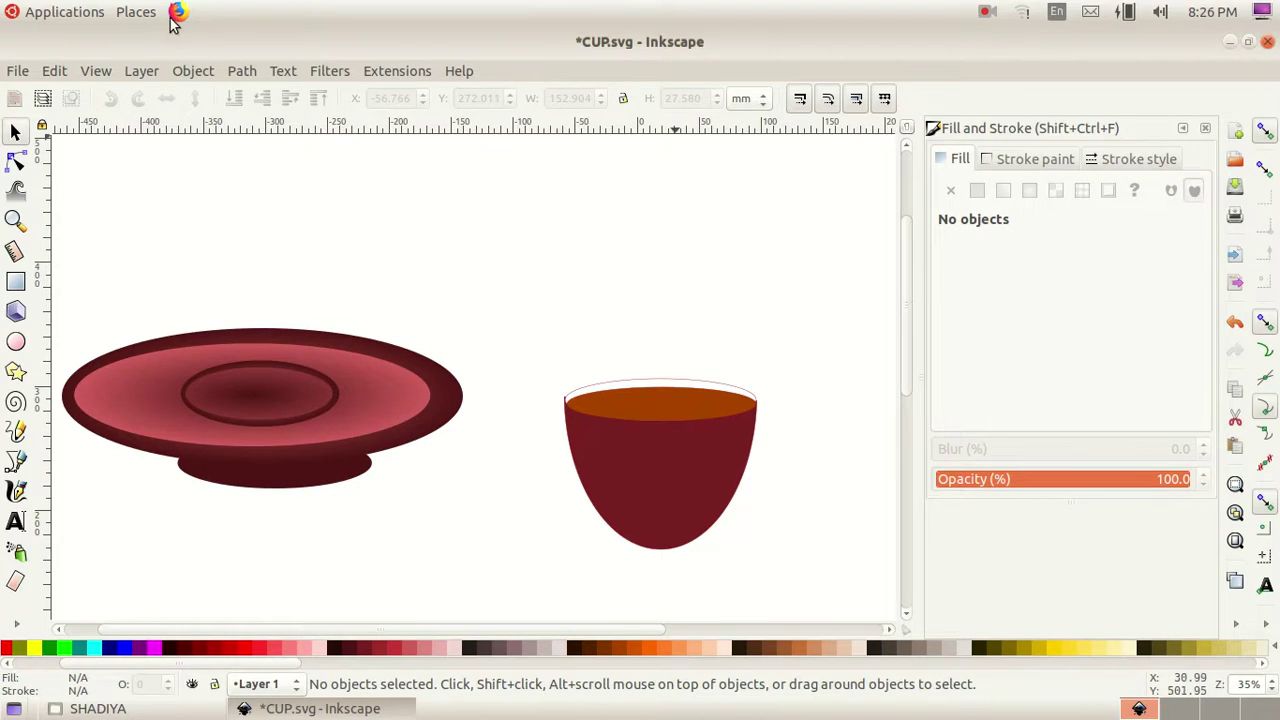
{"action": "left_click", "coordinate": [17, 343]}
{"action": "mouse_move", "coordinate": [372, 190]}
{"action": "left_mouse_down"}
{"action": "mouse_move", "coordinate": [497, 204]}
{"action": "mouse_move", "coordinate": [745, 335]}
{"action": "left_mouse_up"}
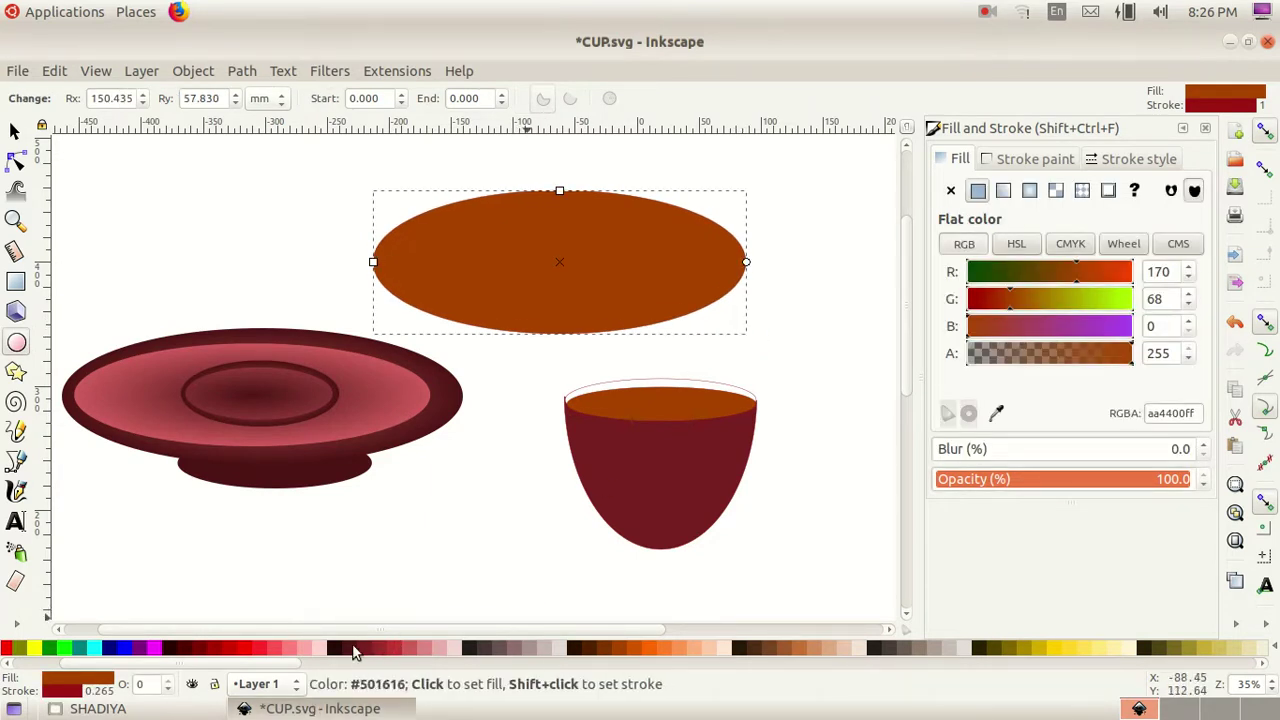
{"action": "left_click", "coordinate": [368, 648]}
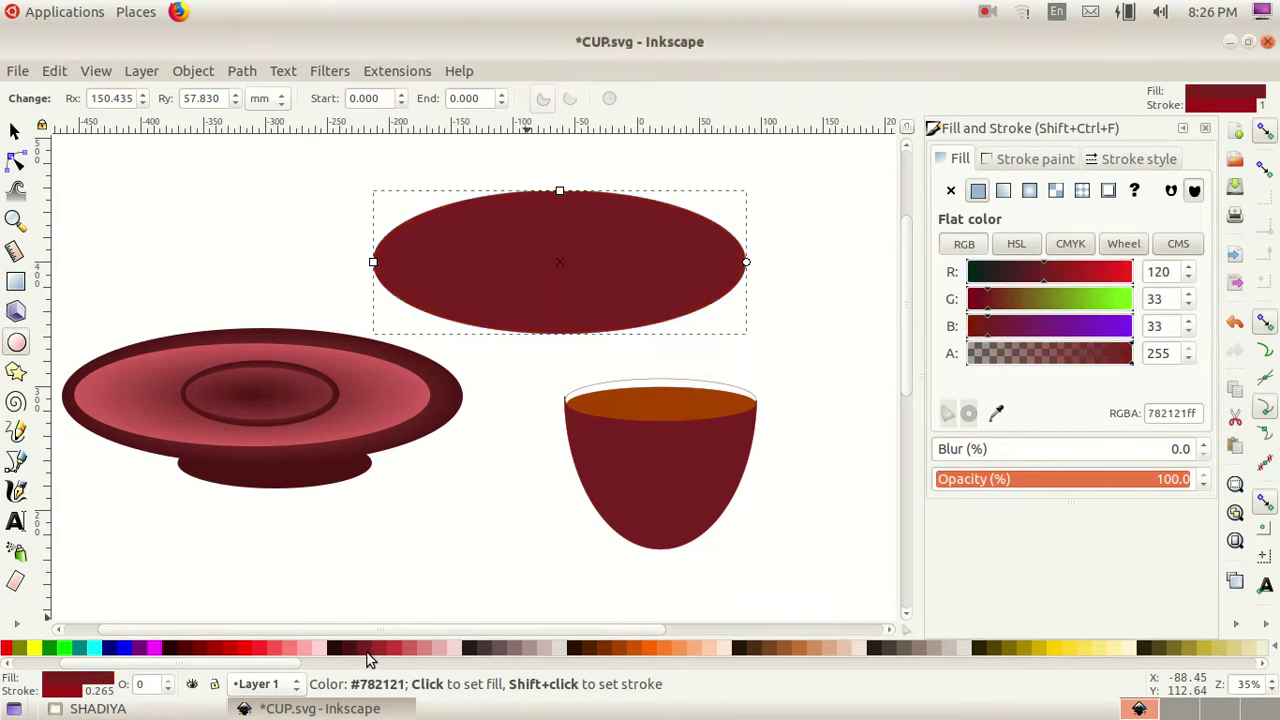
{"action": "left_click", "coordinate": [14, 133]}
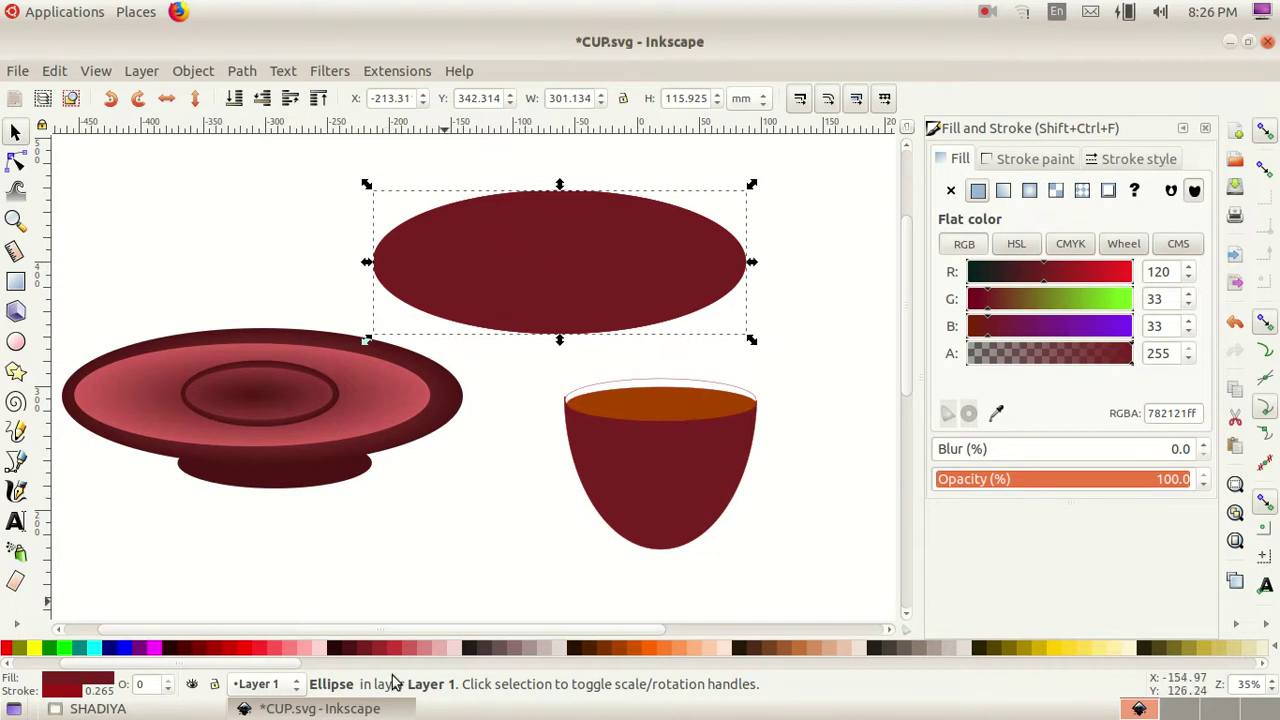
- Fill the top ellipse #FFD5D5 and shrink it about its centre to leave a maroon ring
{"action": "left_click", "coordinate": [322, 652]}
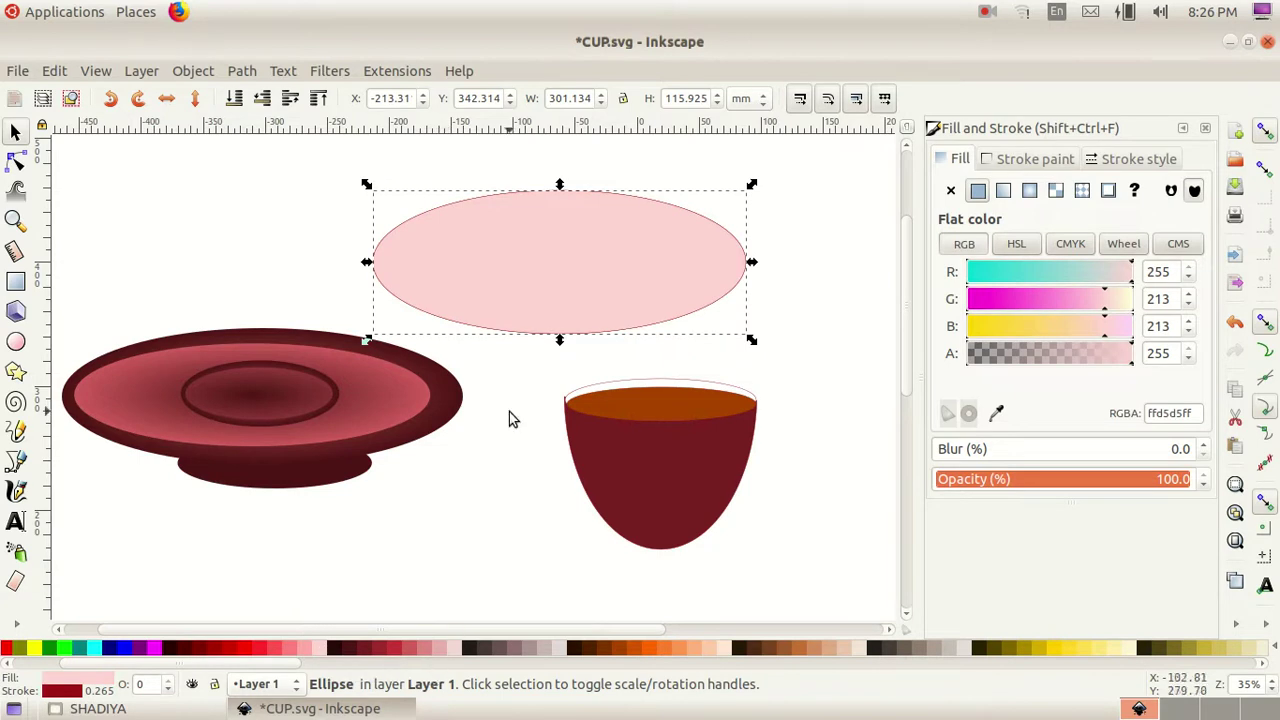
{"action": "scroll", "coordinate": [500, 400], "scroll_direction": "down", "scroll_amount": 3}
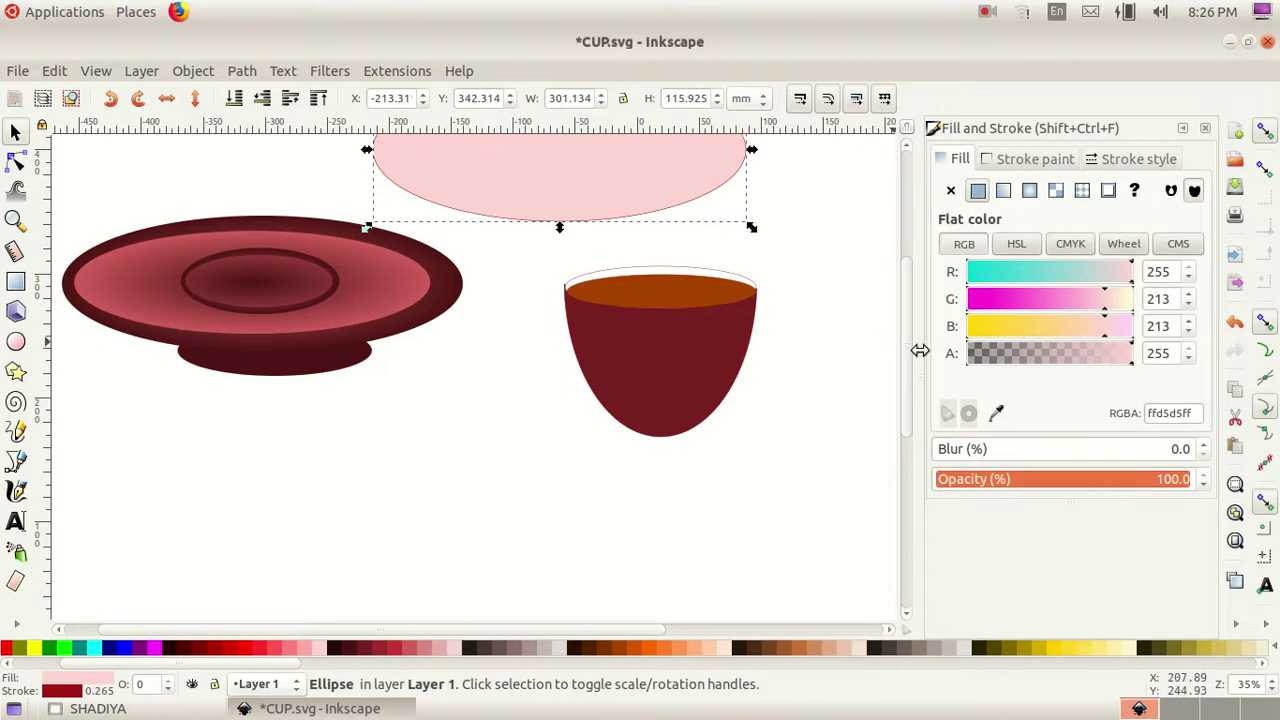
{"action": "left_click_drag", "start_coordinate": [904, 314], "coordinate": [910, 253]}
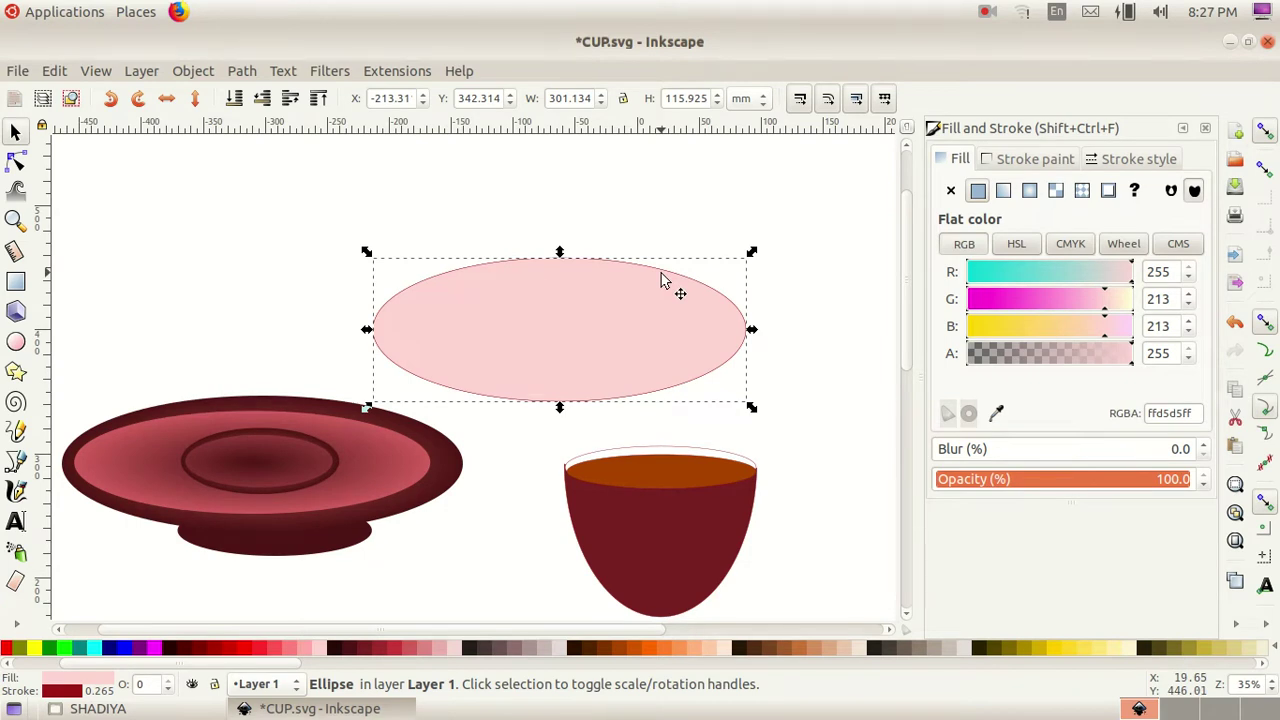
{"action": "key", "text": "ctrl"}
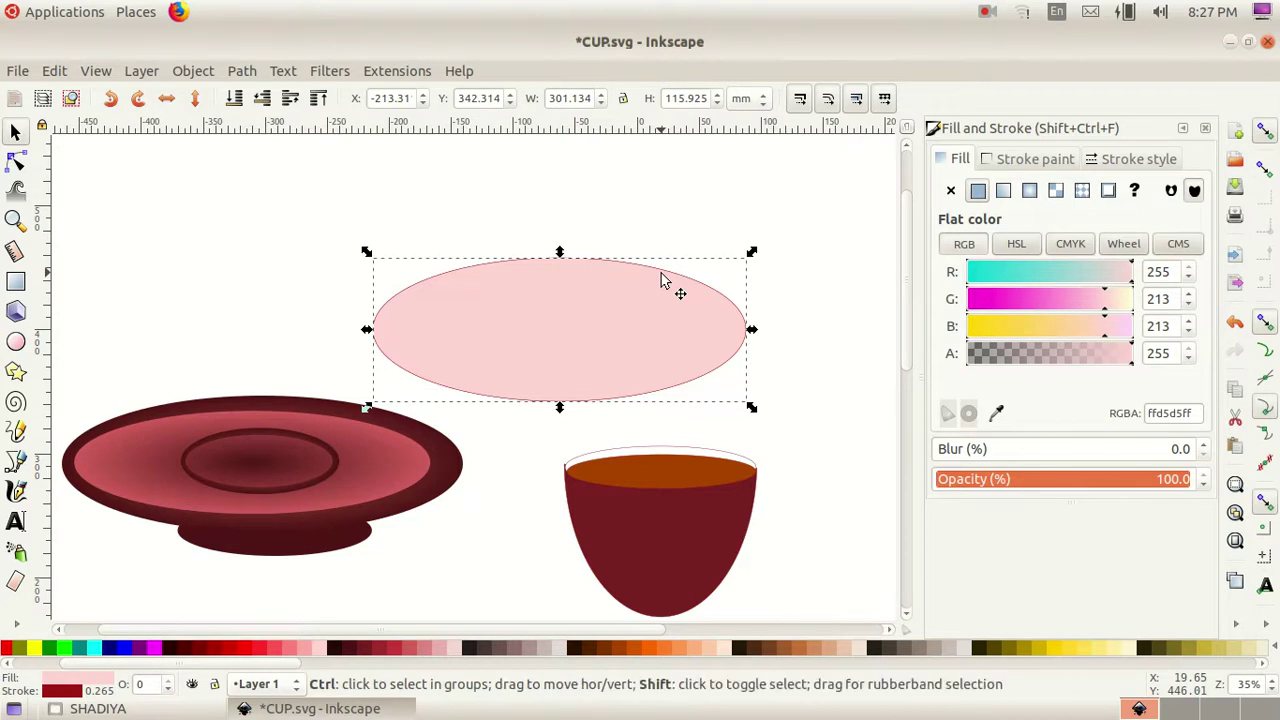
{"action": "left_click_drag", "start_coordinate": [751, 255], "coordinate": [747, 263]}
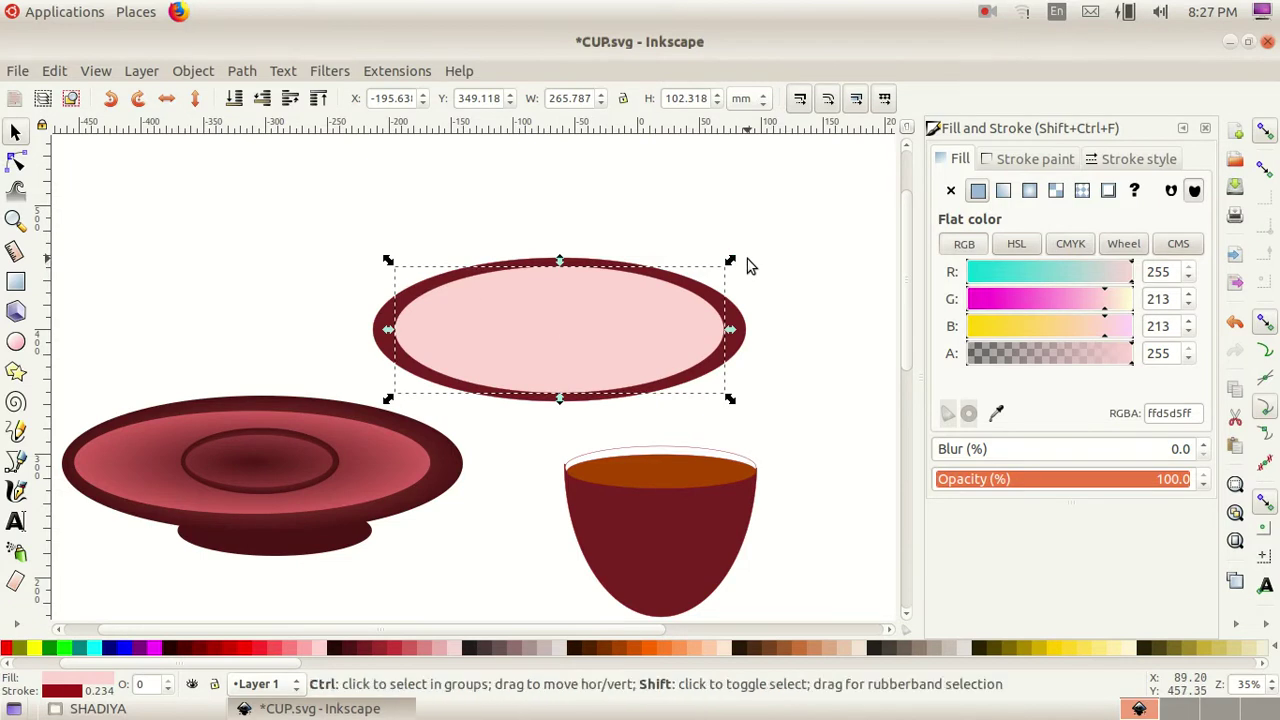
{"action": "left_click_drag", "start_coordinate": [731, 262], "coordinate": [735, 262]}
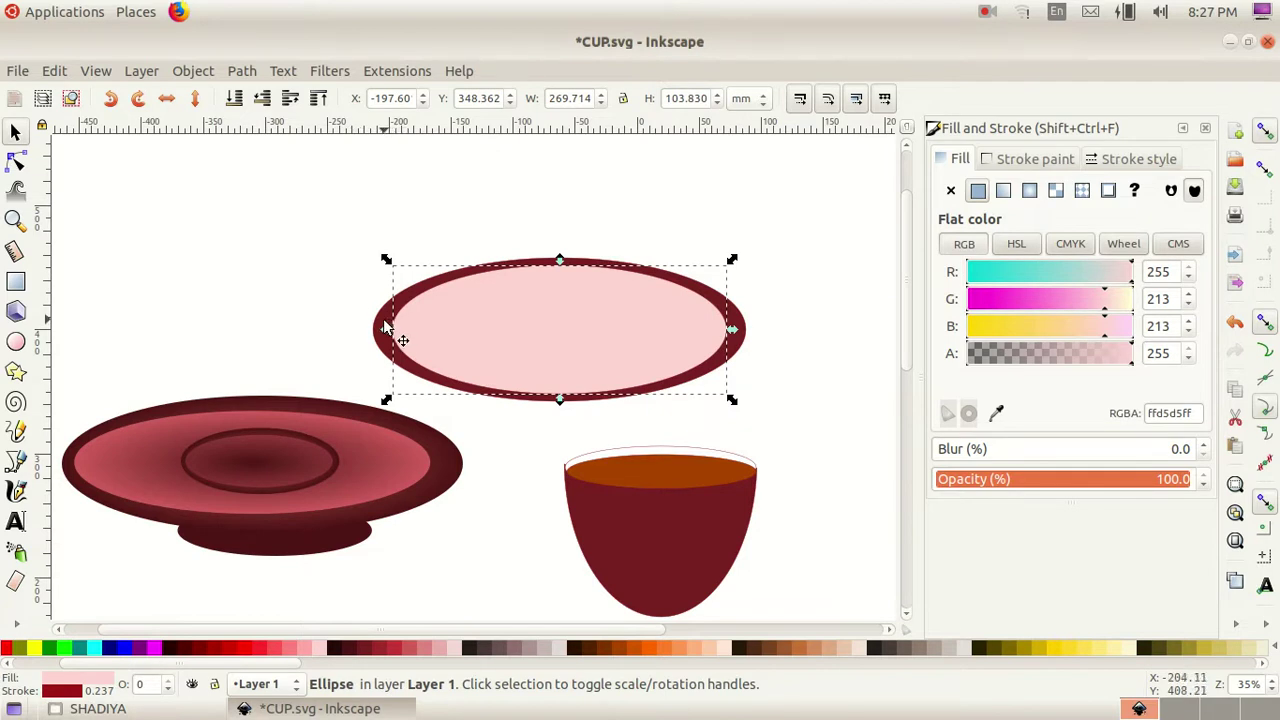
{"action": "left_click", "coordinate": [385, 326], "text": "shift"}
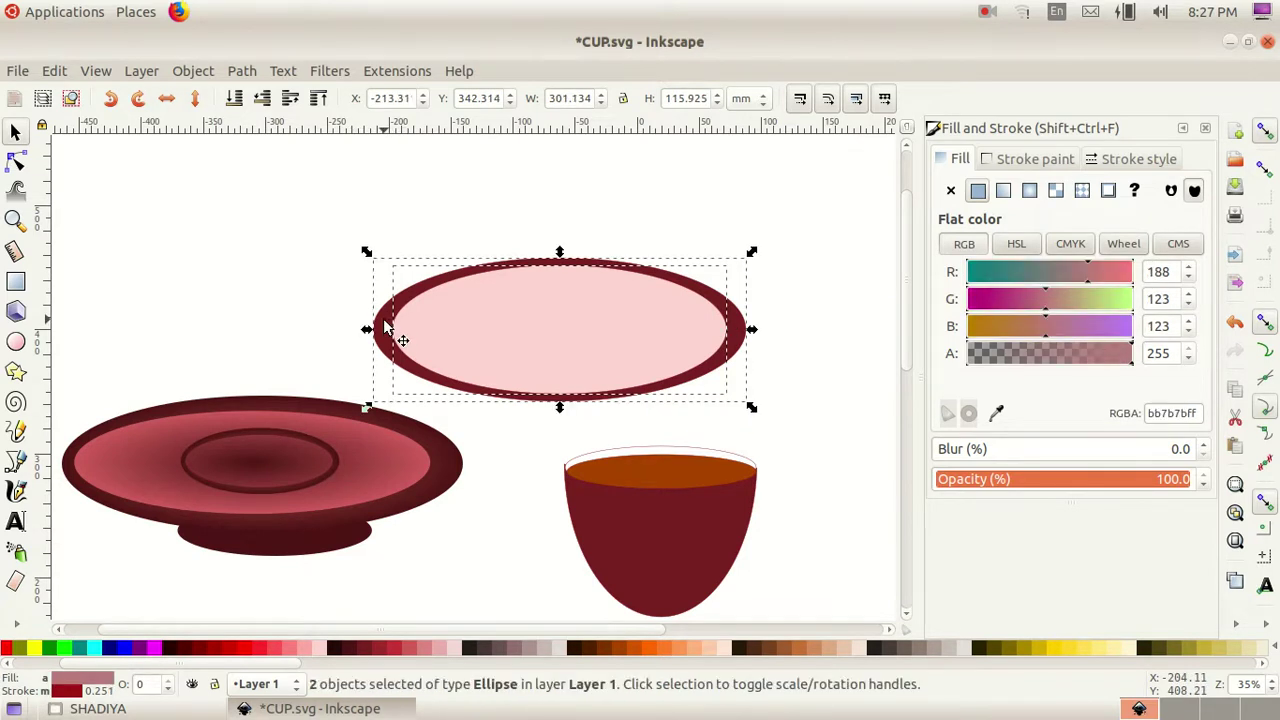
- Subtract the pink ellipse to form a hollow maroon ring, moved to X -152.83, Y 386.915
{"action": "left_click", "coordinate": [242, 73]}
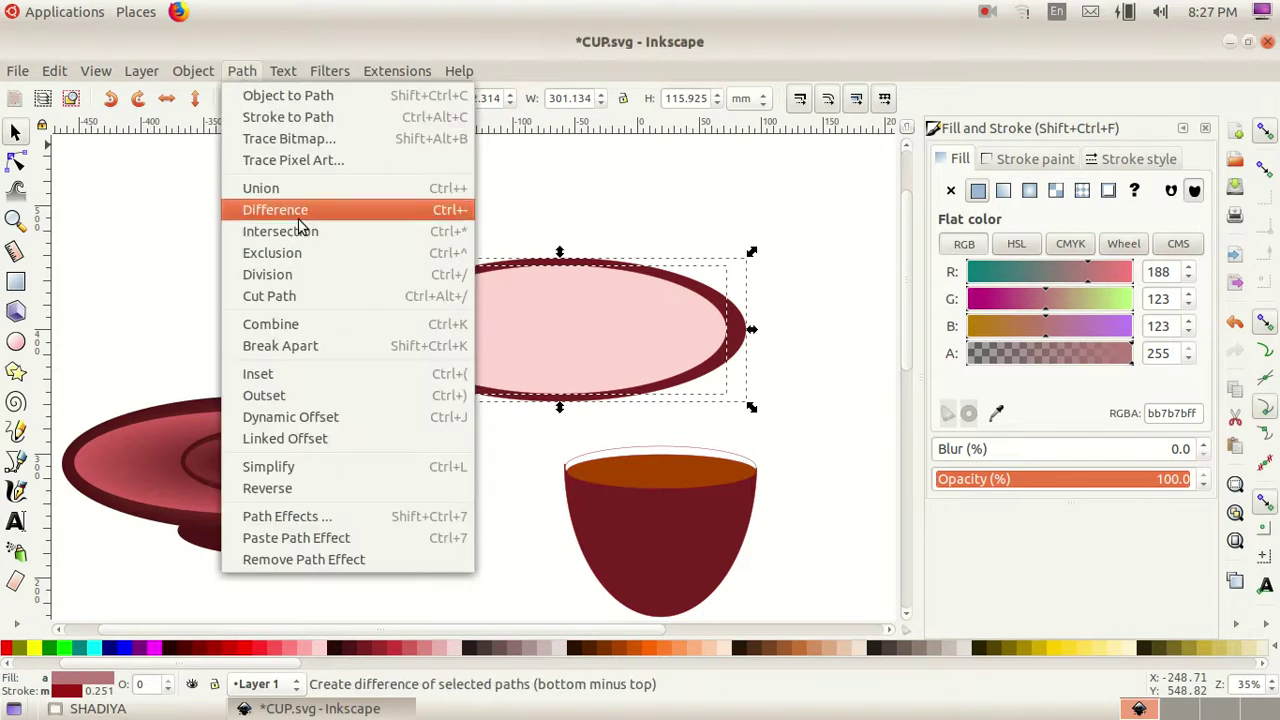
{"action": "left_click", "coordinate": [298, 212]}
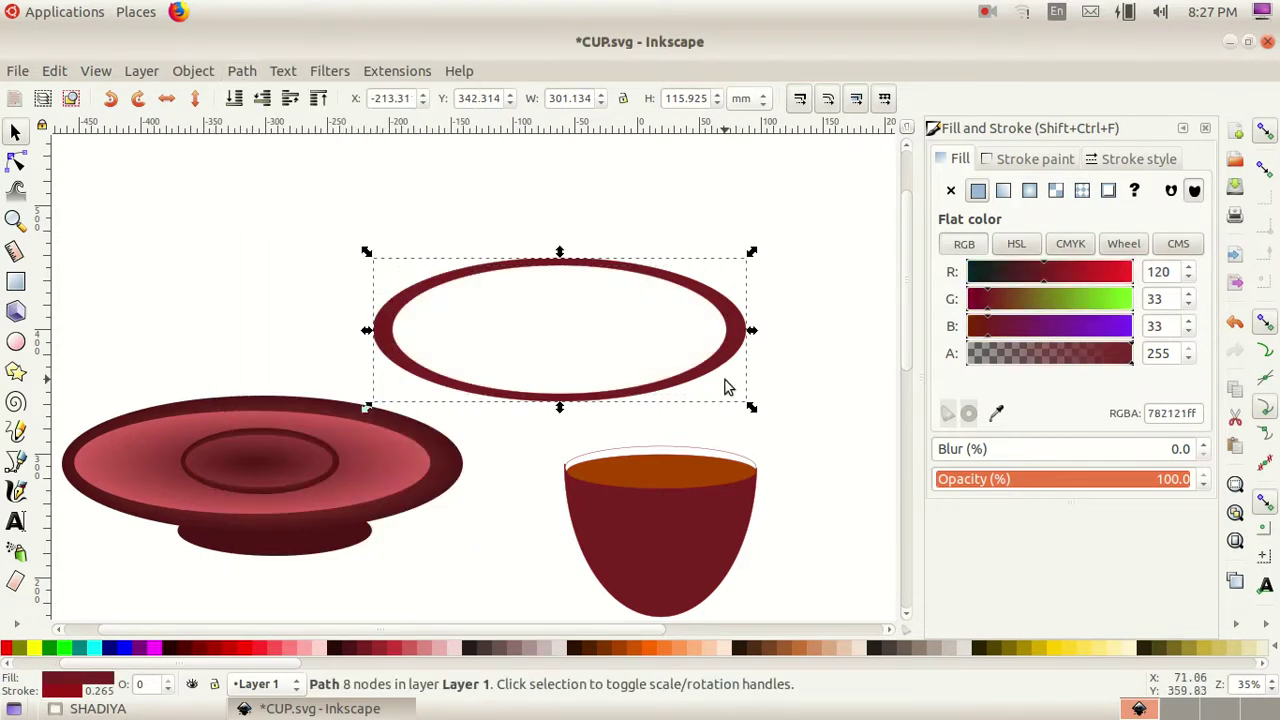
{"action": "left_click", "coordinate": [604, 337]}
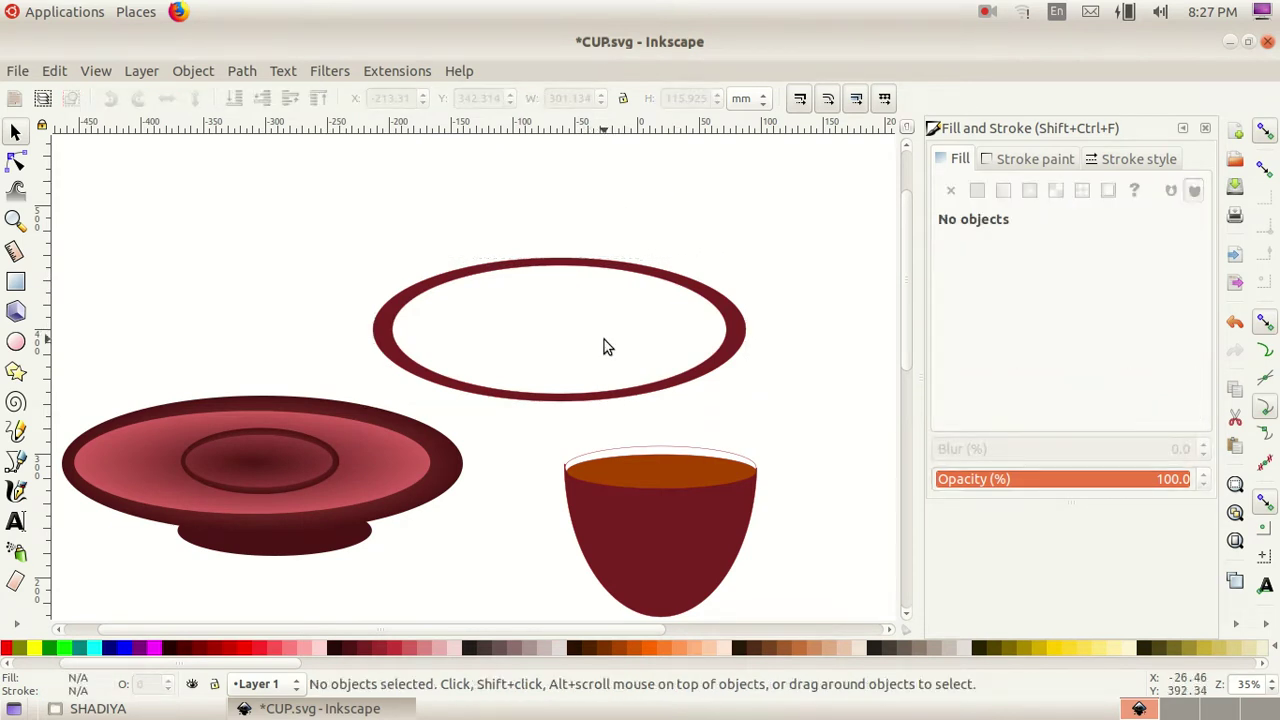
{"action": "left_click", "coordinate": [714, 300]}
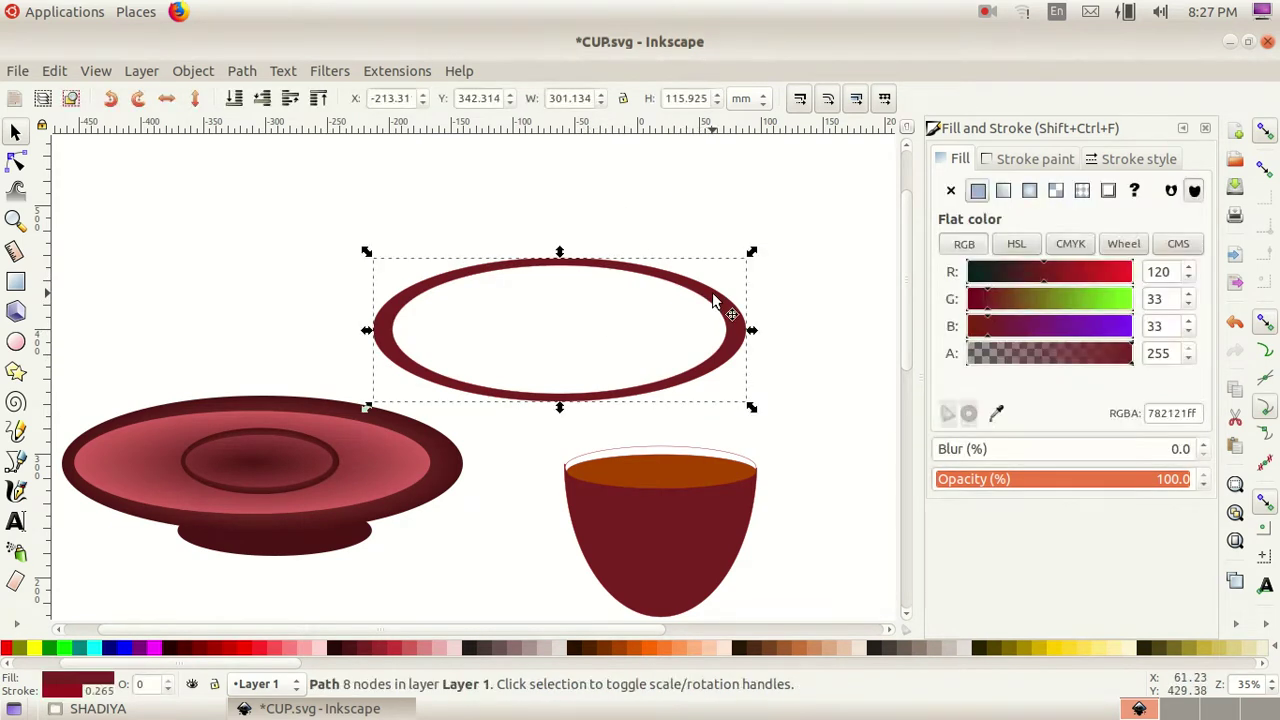
{"action": "left_click_drag", "start_coordinate": [714, 300], "coordinate": [797, 235]}
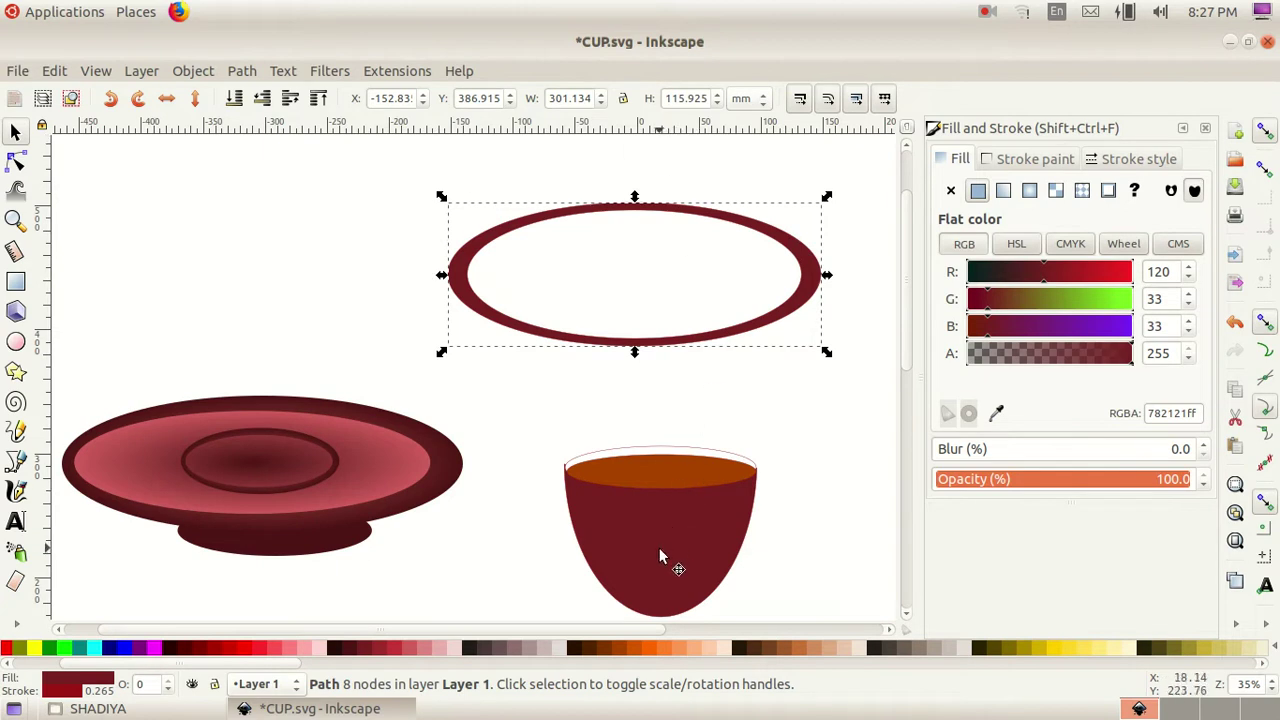
- Duplicate the cup body over the ring, tilt it slightly, and enlarge it to about 266.401 × 197.359 mm
{"action": "left_click", "coordinate": [659, 577]}
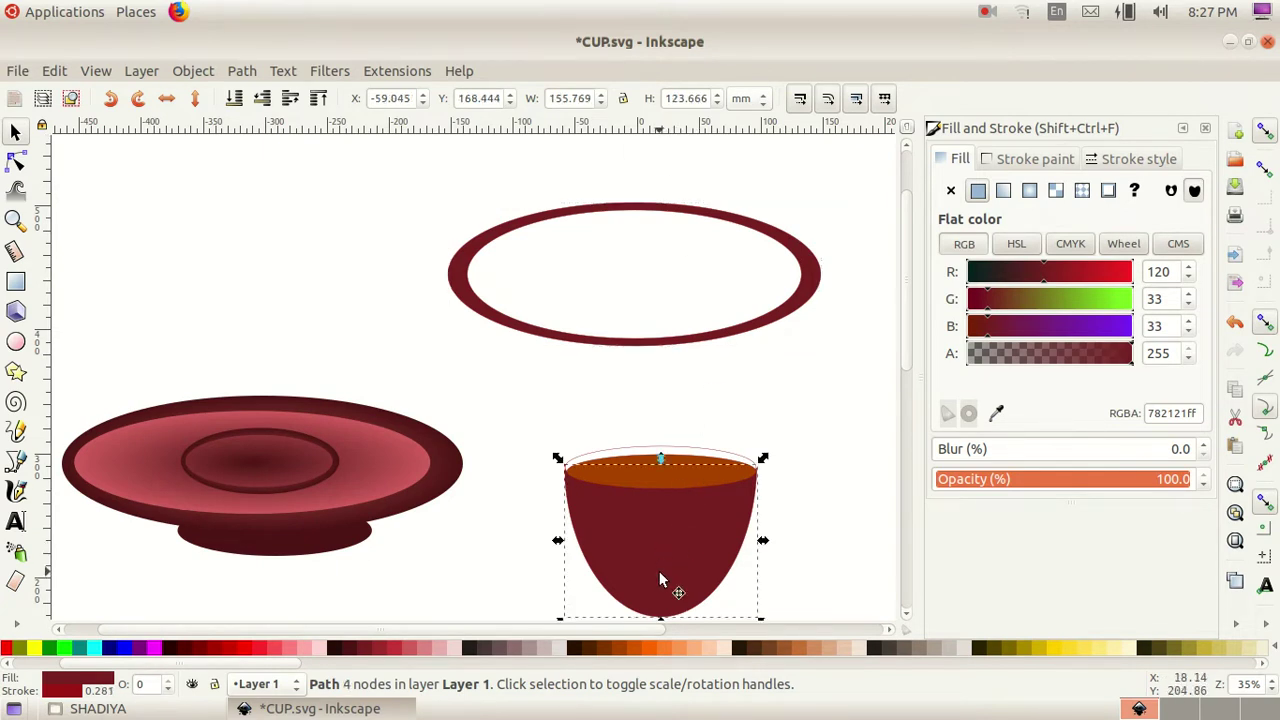
{"action": "left_click", "coordinate": [659, 575]}
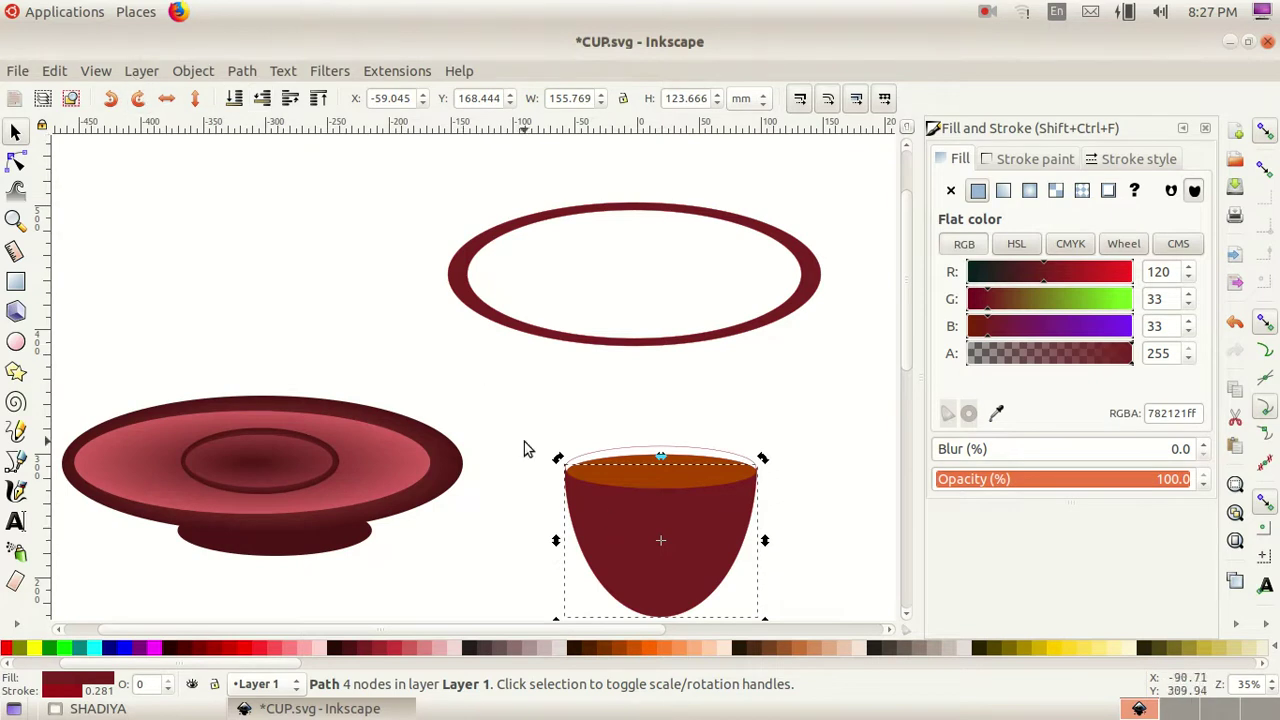
{"action": "left_click", "coordinate": [54, 71]}
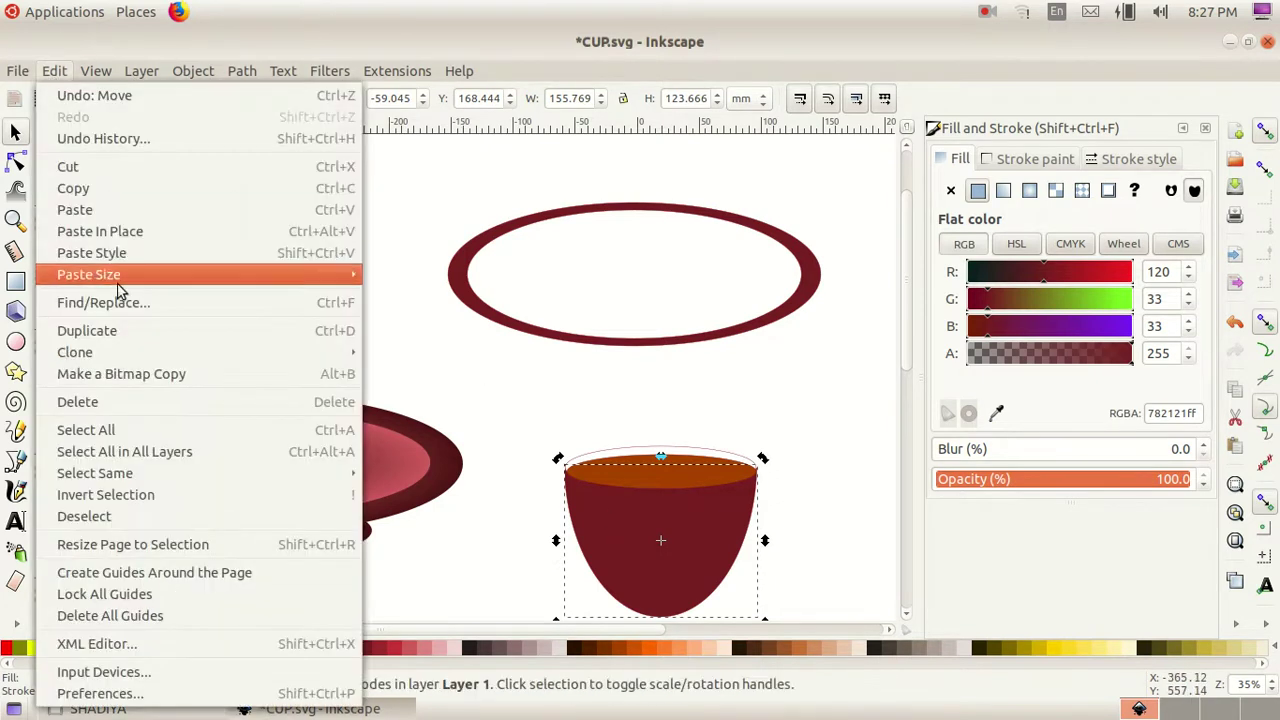
{"action": "left_click", "coordinate": [122, 328]}
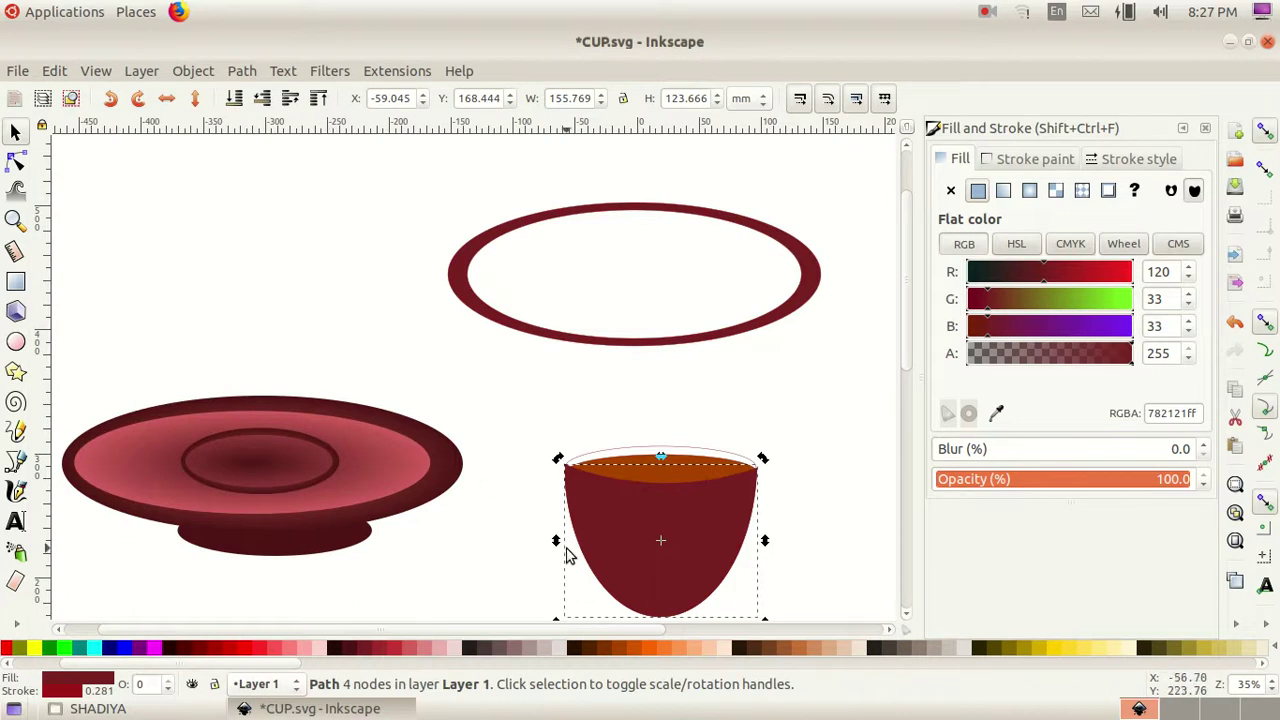
{"action": "mouse_move", "coordinate": [631, 566]}
{"action": "left_mouse_down"}
{"action": "mouse_move", "coordinate": [580, 380]}
{"action": "mouse_move", "coordinate": [653, 292]}
{"action": "left_mouse_up"}
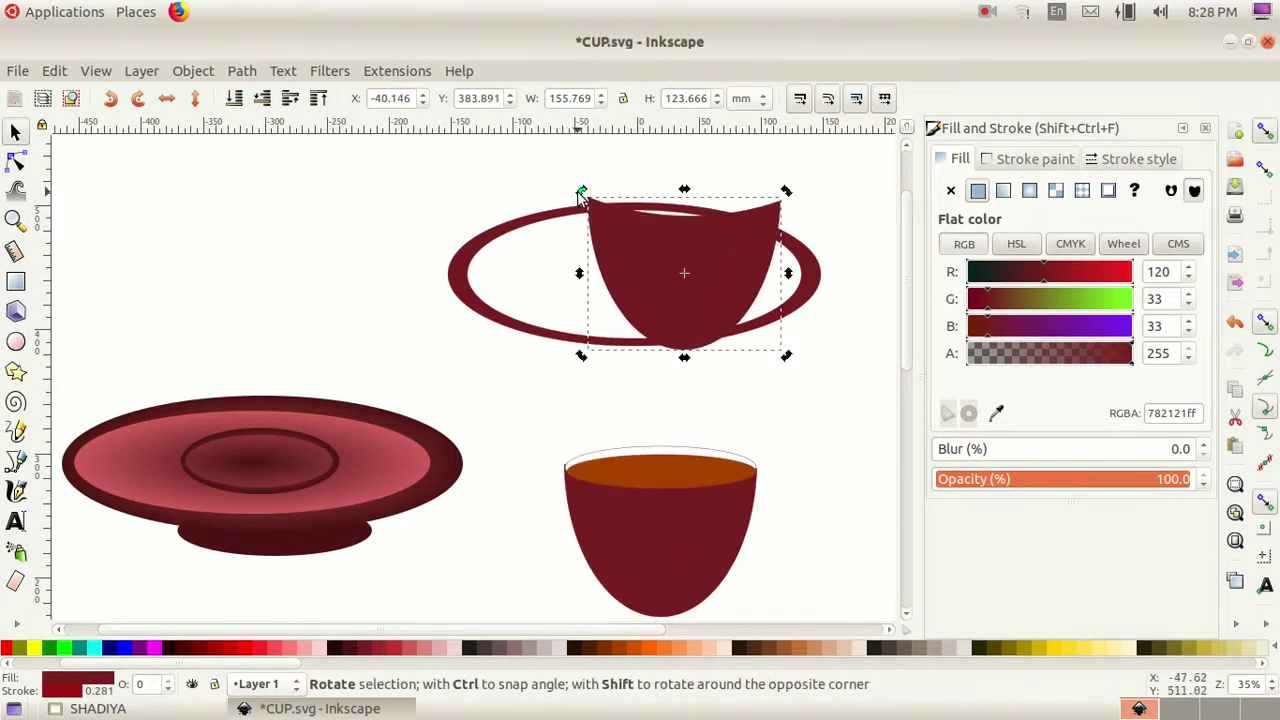
{"action": "left_click_drag", "start_coordinate": [580, 195], "coordinate": [565, 190]}
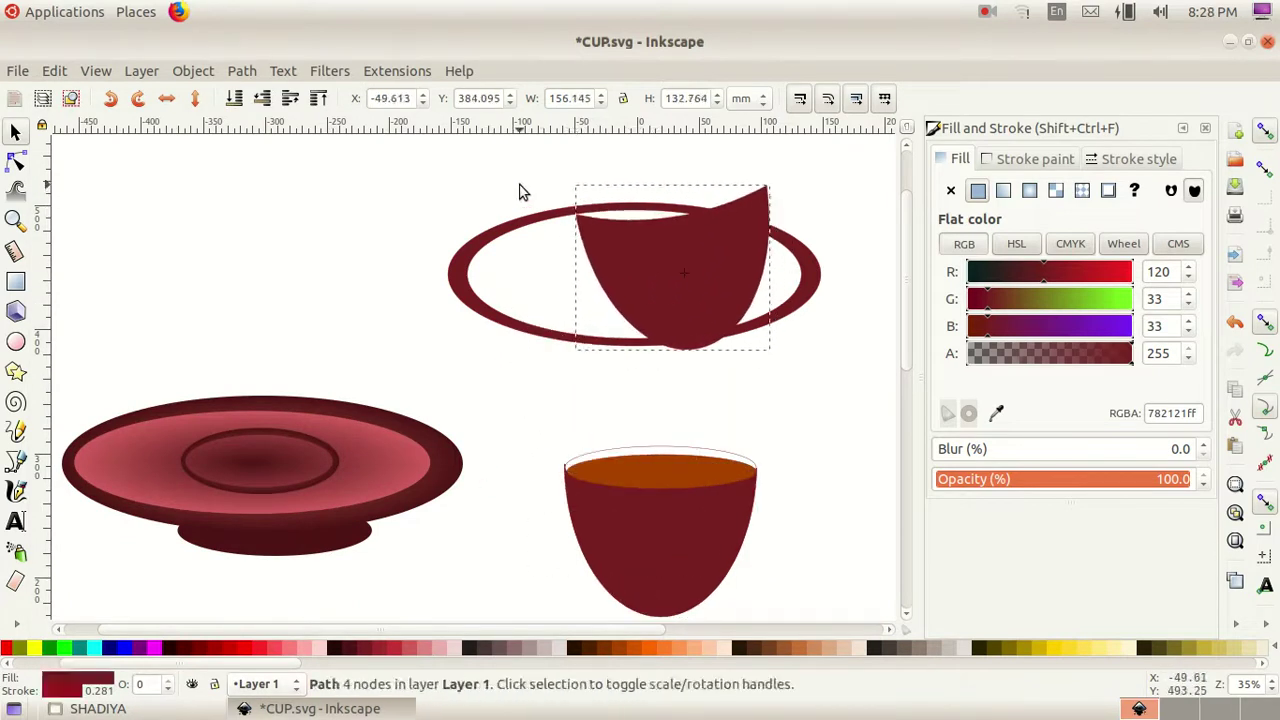
{"action": "left_click", "coordinate": [676, 252]}
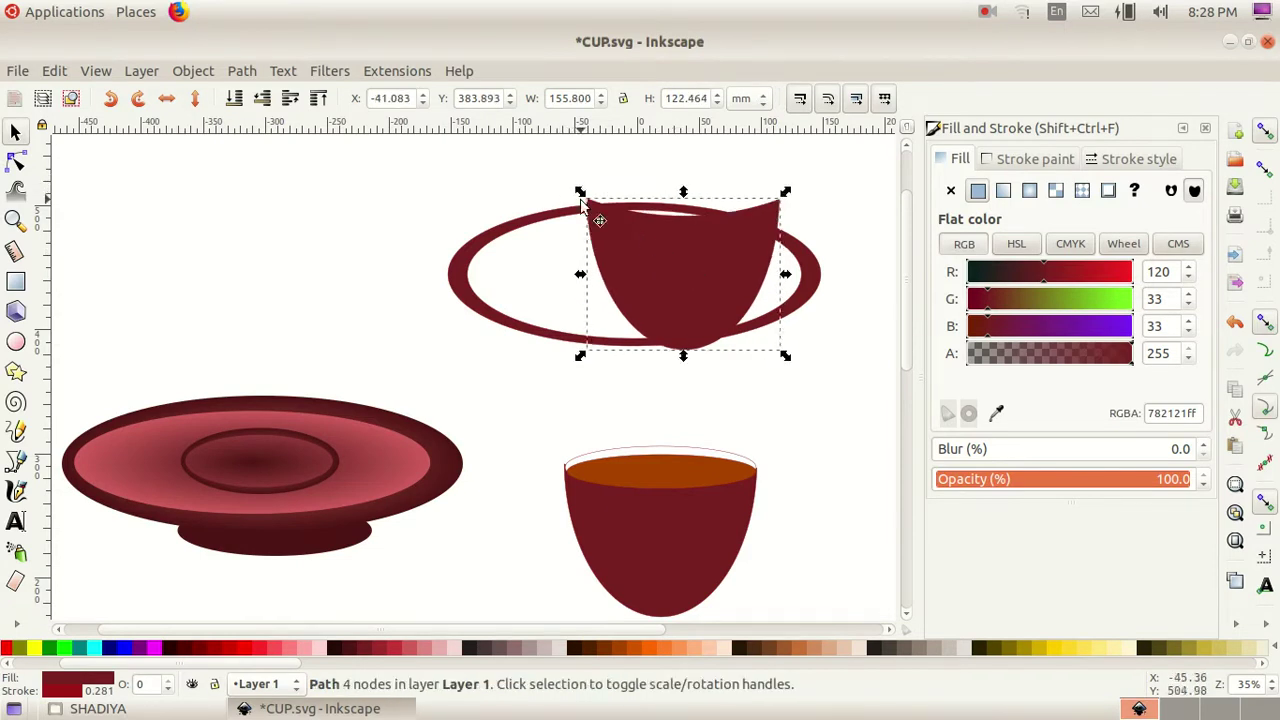
{"action": "left_click_drag", "start_coordinate": [580, 193], "coordinate": [513, 160]}
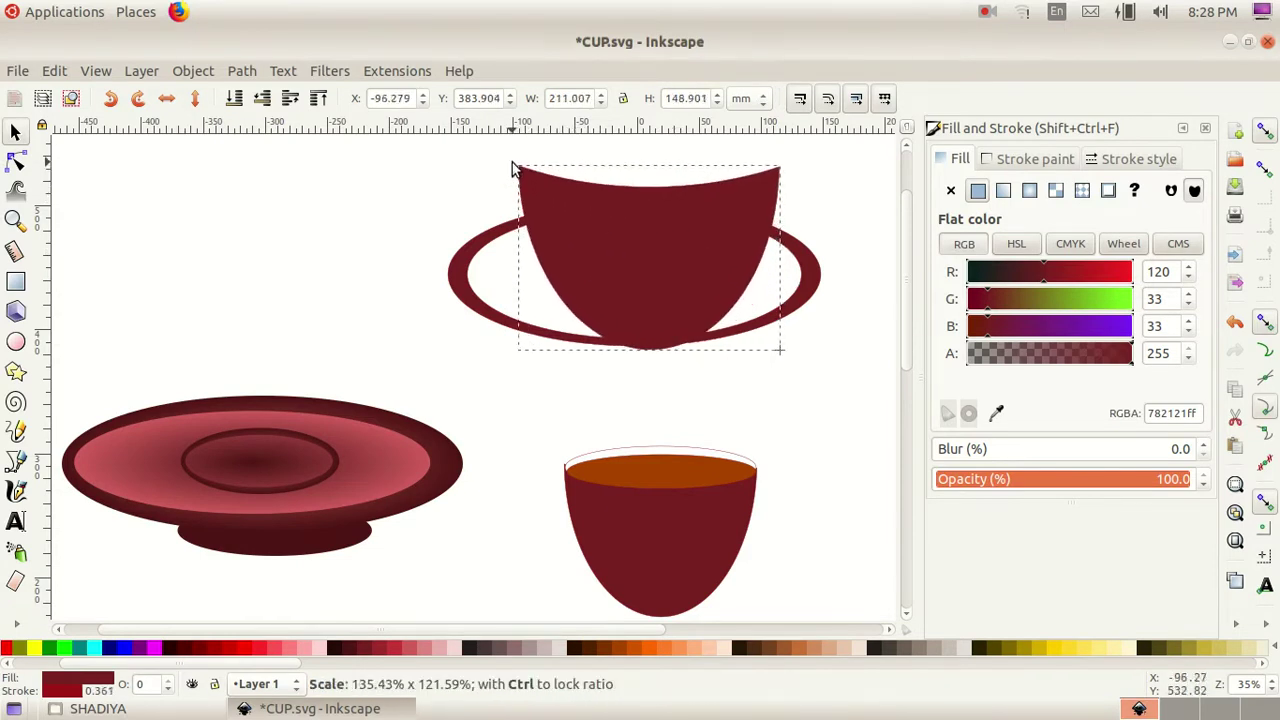
{"action": "left_click_drag", "start_coordinate": [650, 357], "coordinate": [682, 426]}
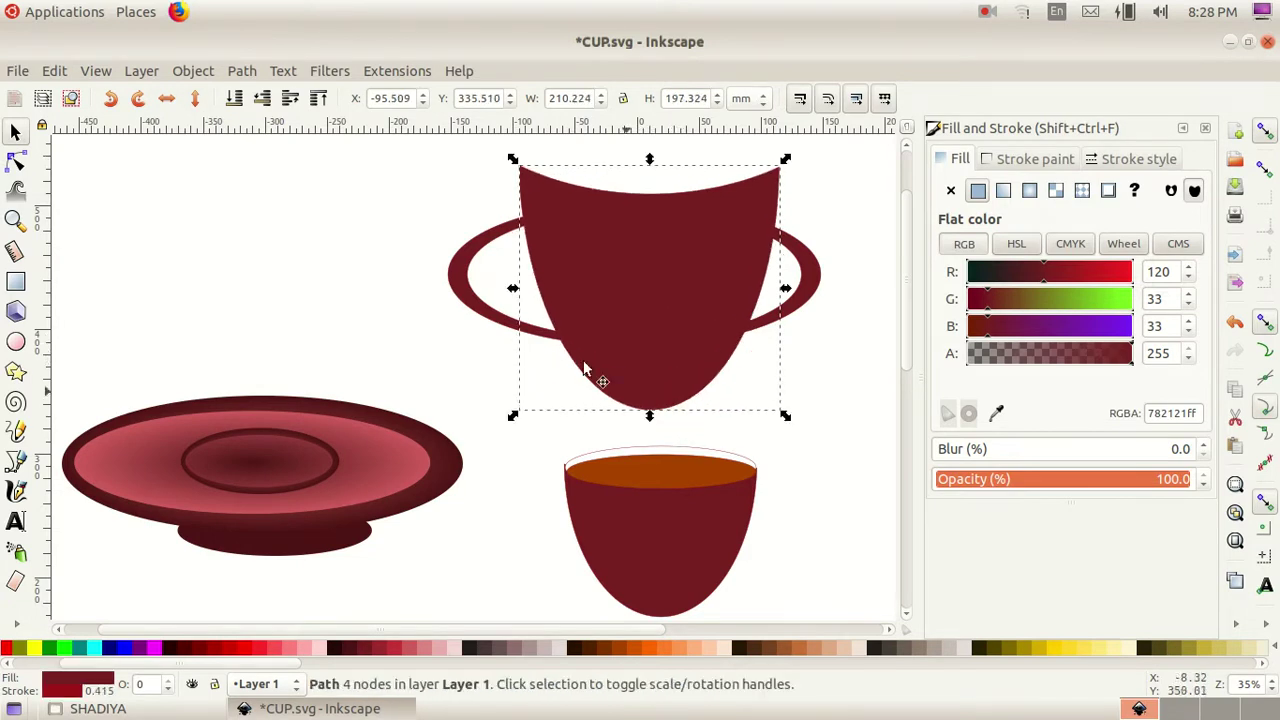
- Narrow the maroon ring into a handle on the cup's right side
{"action": "left_click", "coordinate": [462, 272]}
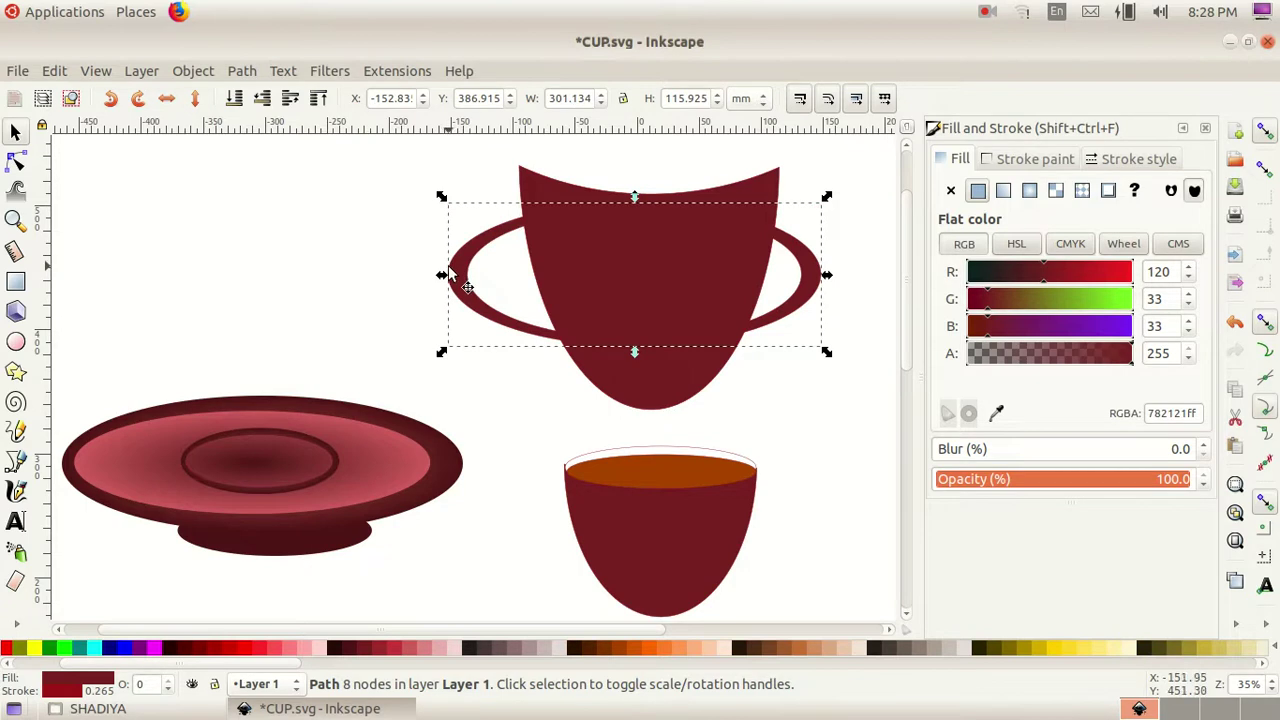
{"action": "left_click_drag", "start_coordinate": [445, 275], "coordinate": [531, 262]}
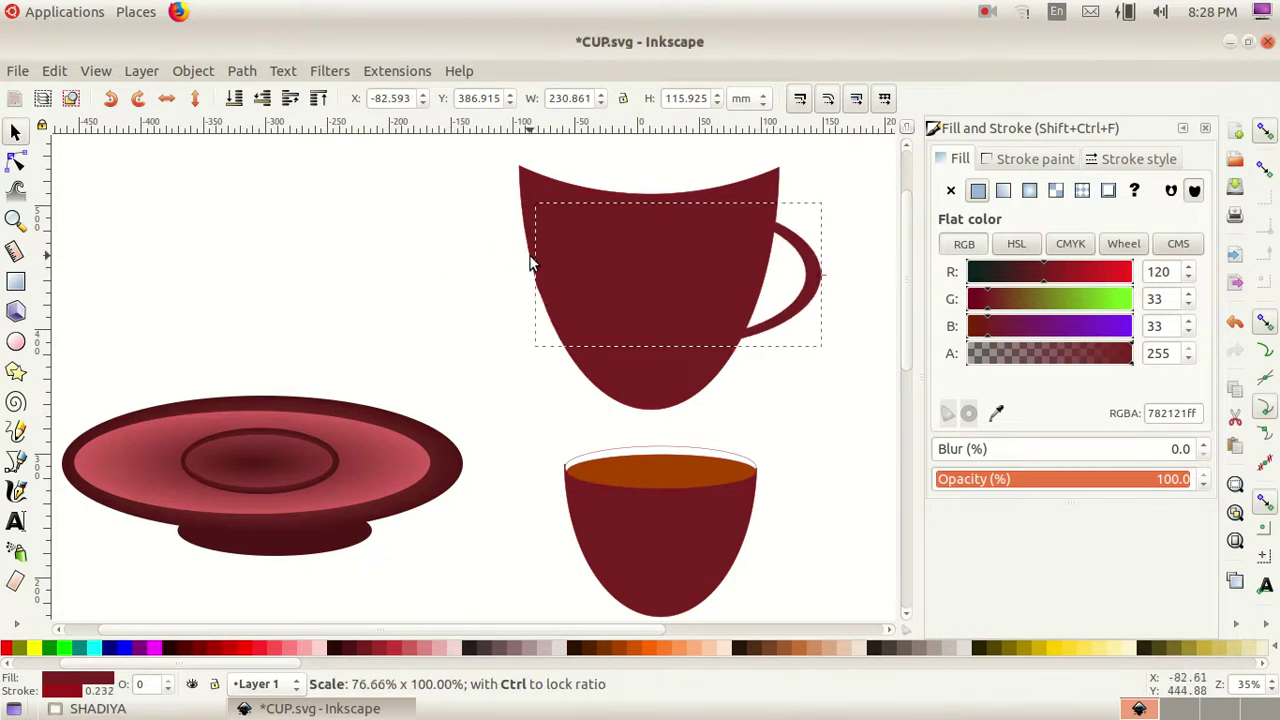
{"action": "left_click_drag", "start_coordinate": [531, 262], "coordinate": [441, 294]}
{"action": "left_click", "coordinate": [592, 288]}
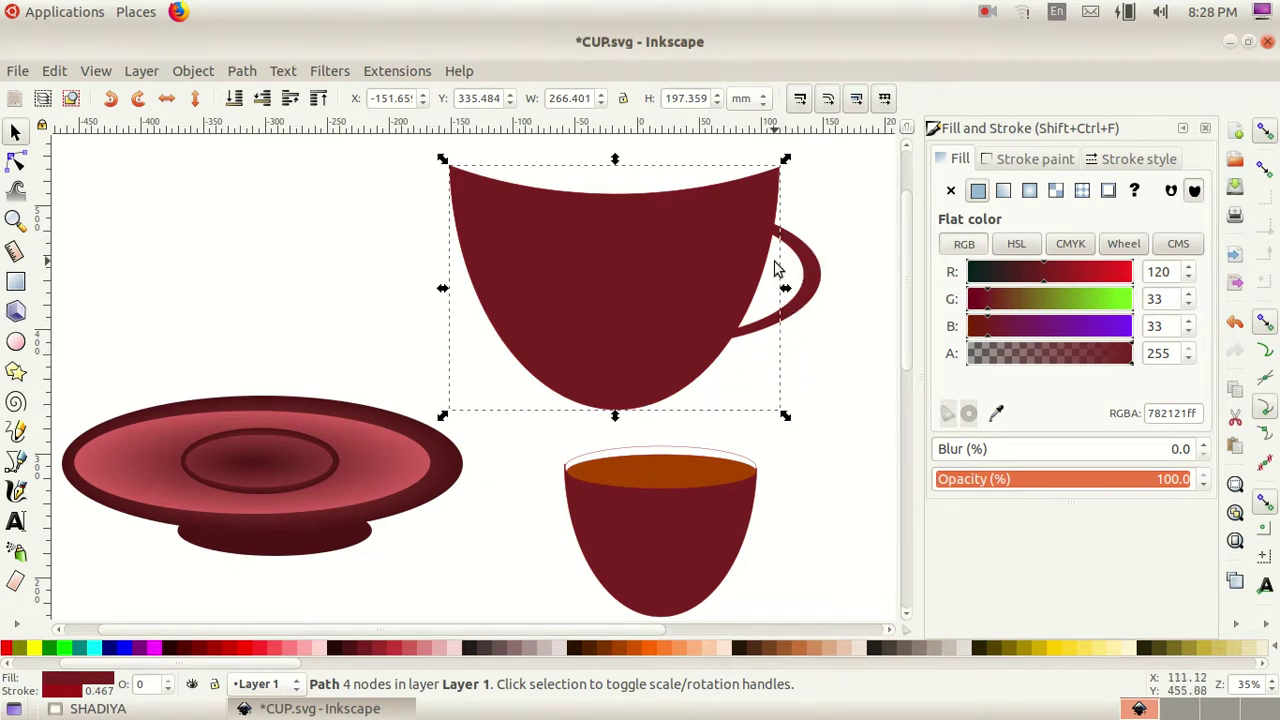
{"action": "key", "text": "shift"}
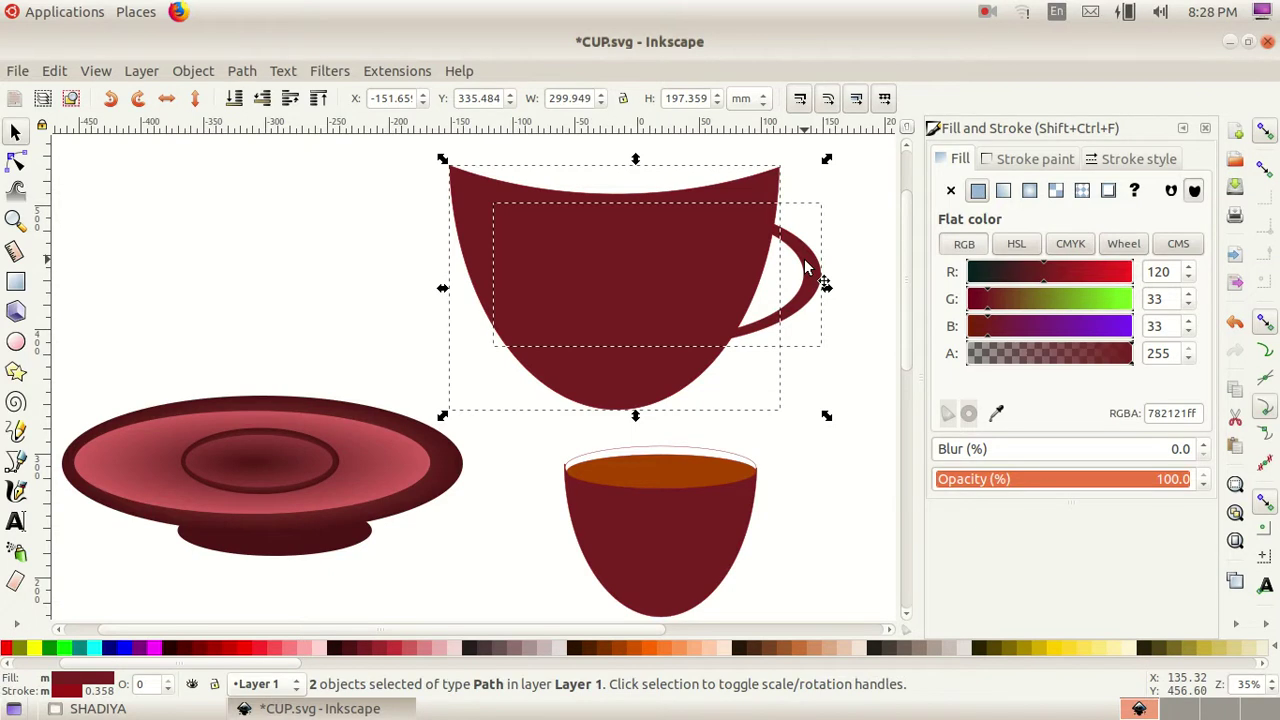
- Subtract the rectangle from the ring to leave a 72.957 × 92.278 mm curved handle beside the cup's right side
{"action": "left_click", "coordinate": [252, 74]}
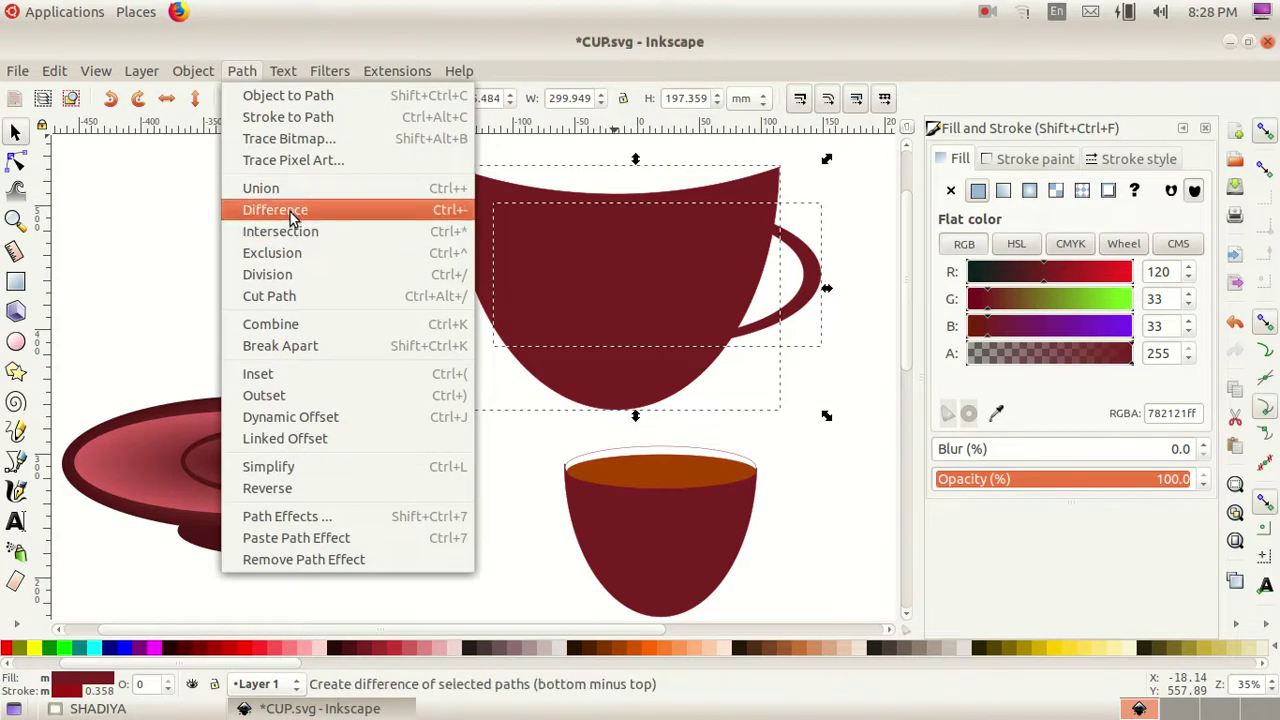
{"action": "left_click", "coordinate": [288, 211]}
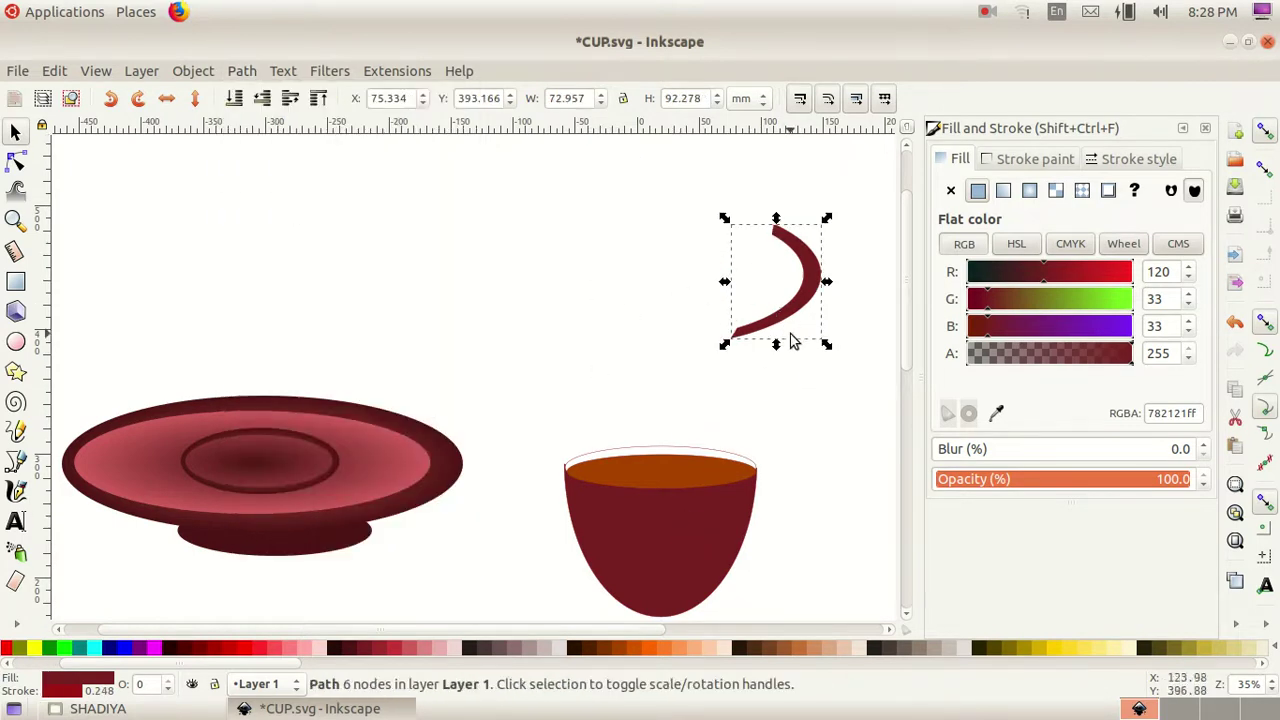
{"action": "left_click_drag", "start_coordinate": [906, 292], "coordinate": [915, 320]}
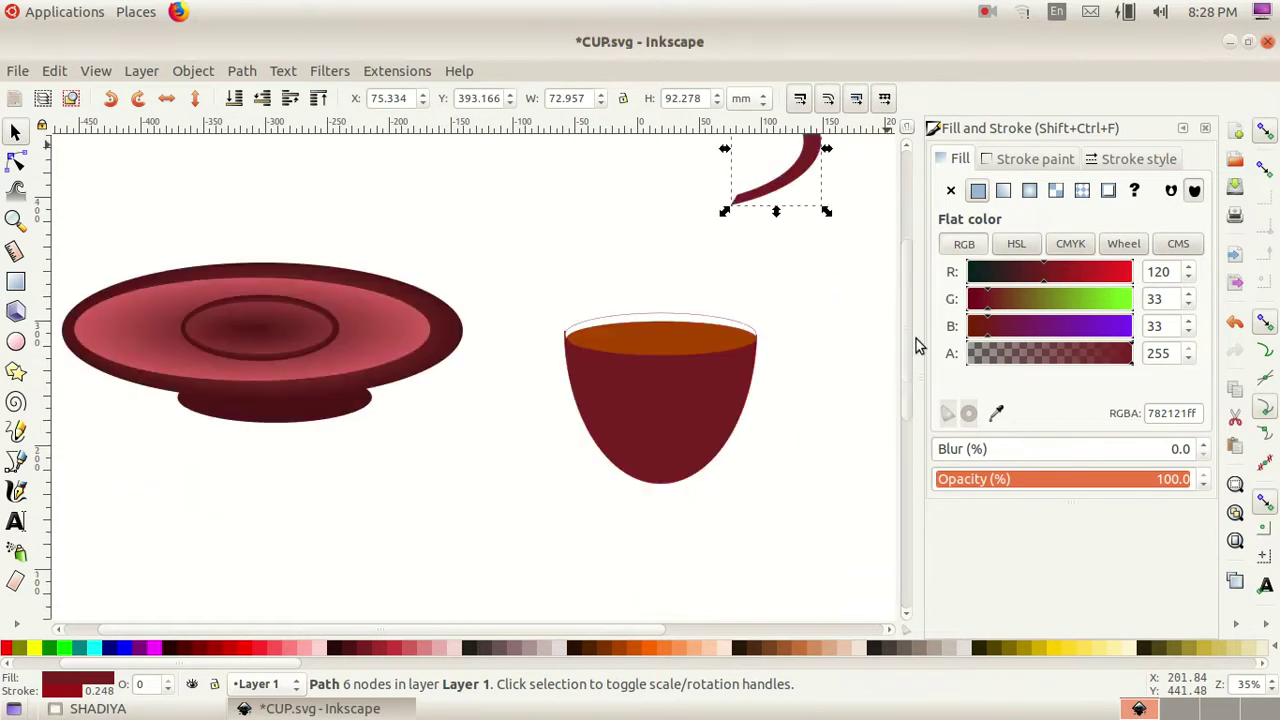
{"action": "left_click_drag", "start_coordinate": [816, 212], "coordinate": [809, 474]}
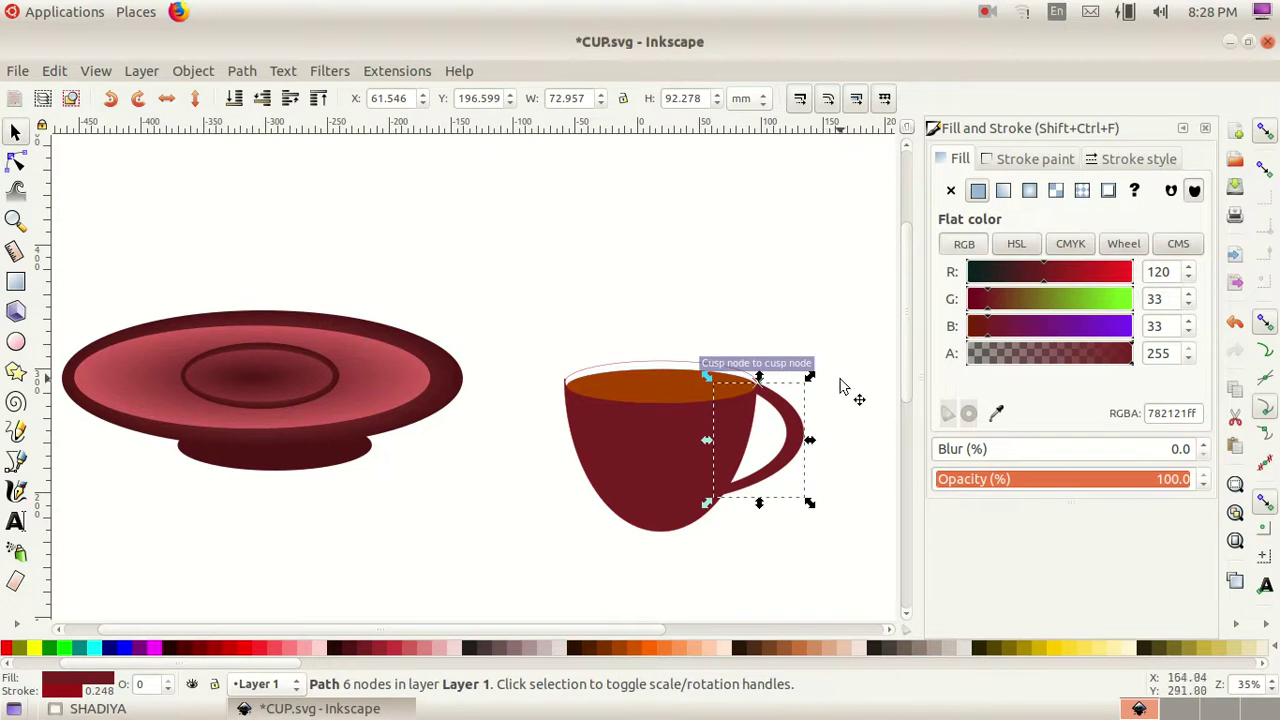
- Shrink the handle to about 66.181 × 68.070 mm and lower it behind the cup body
{"action": "left_click_drag", "start_coordinate": [810, 376], "coordinate": [804, 415]}
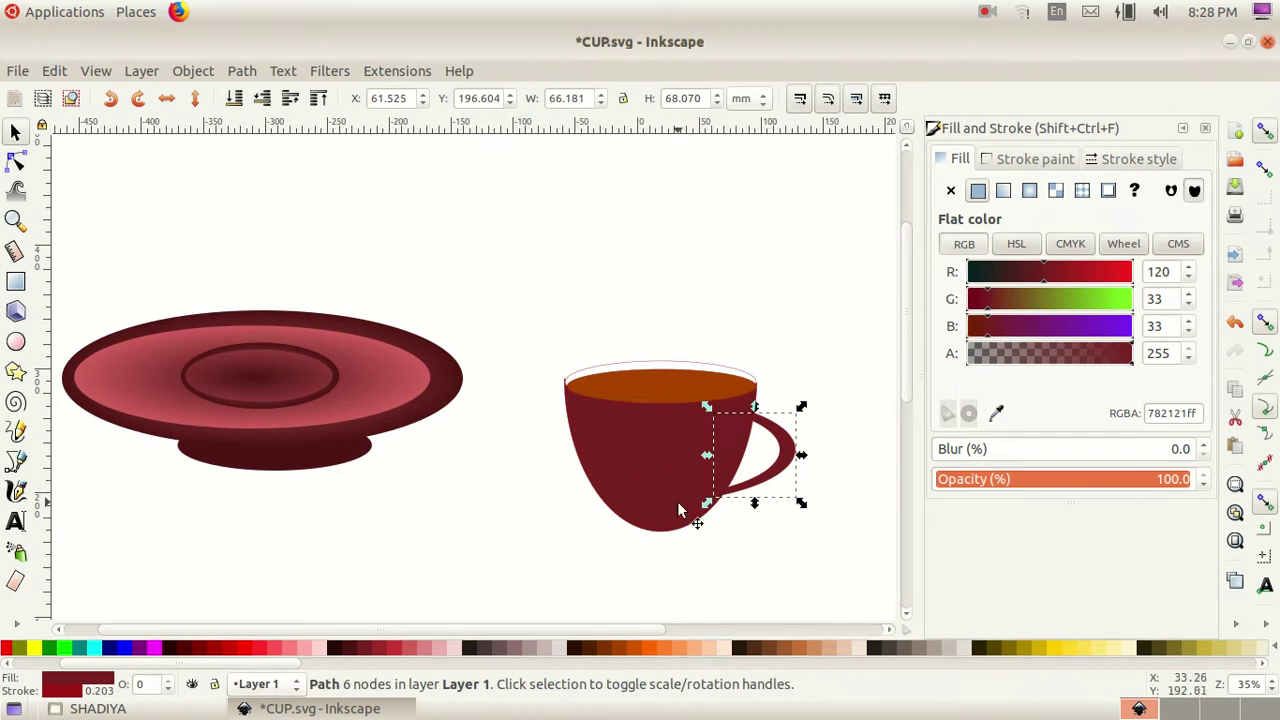
{"action": "left_click", "coordinate": [195, 71]}
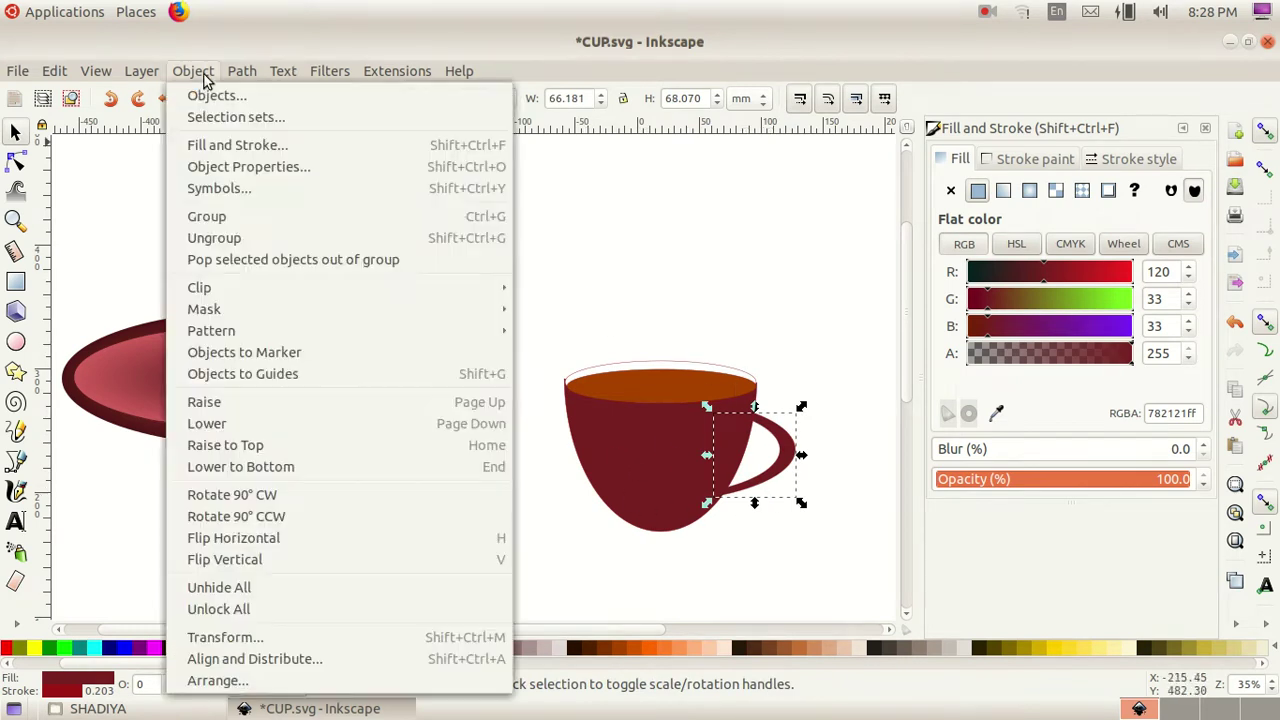
{"action": "left_click", "coordinate": [273, 427]}
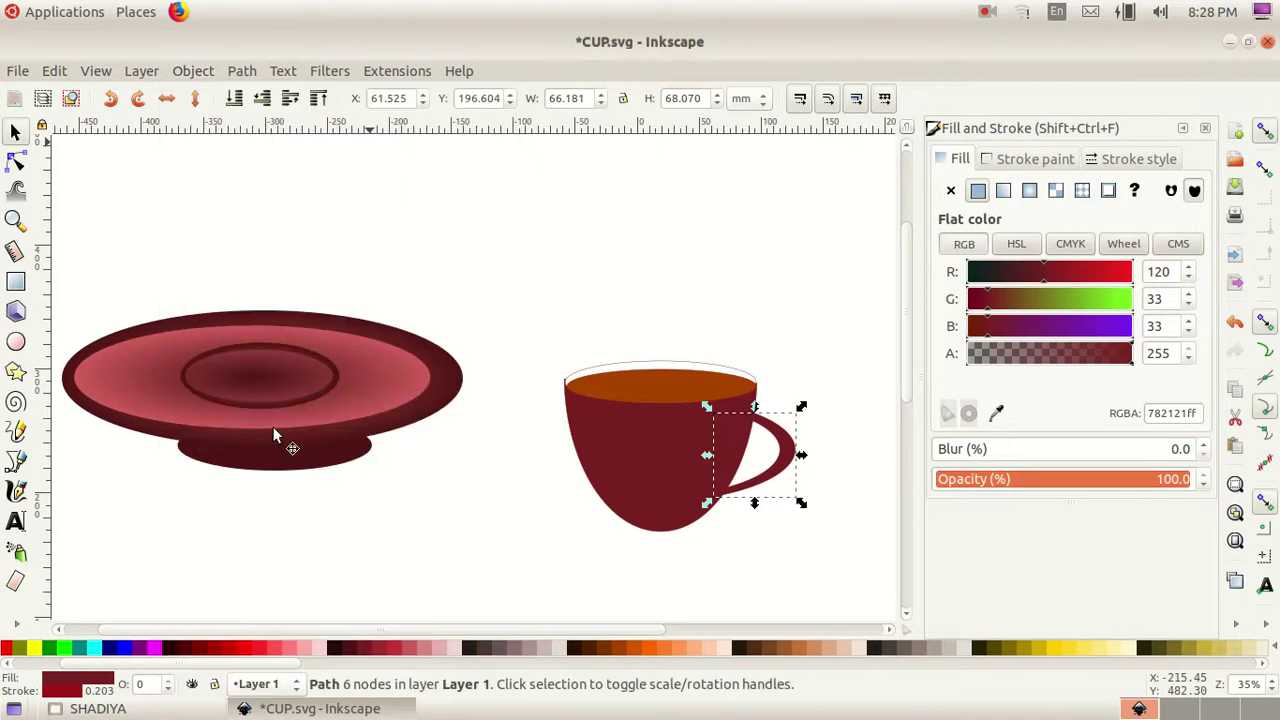
- Adjust the handle, then select all four cup parts, spanning 186.750 × 137.950 mm
{"action": "left_click", "coordinate": [648, 204]}
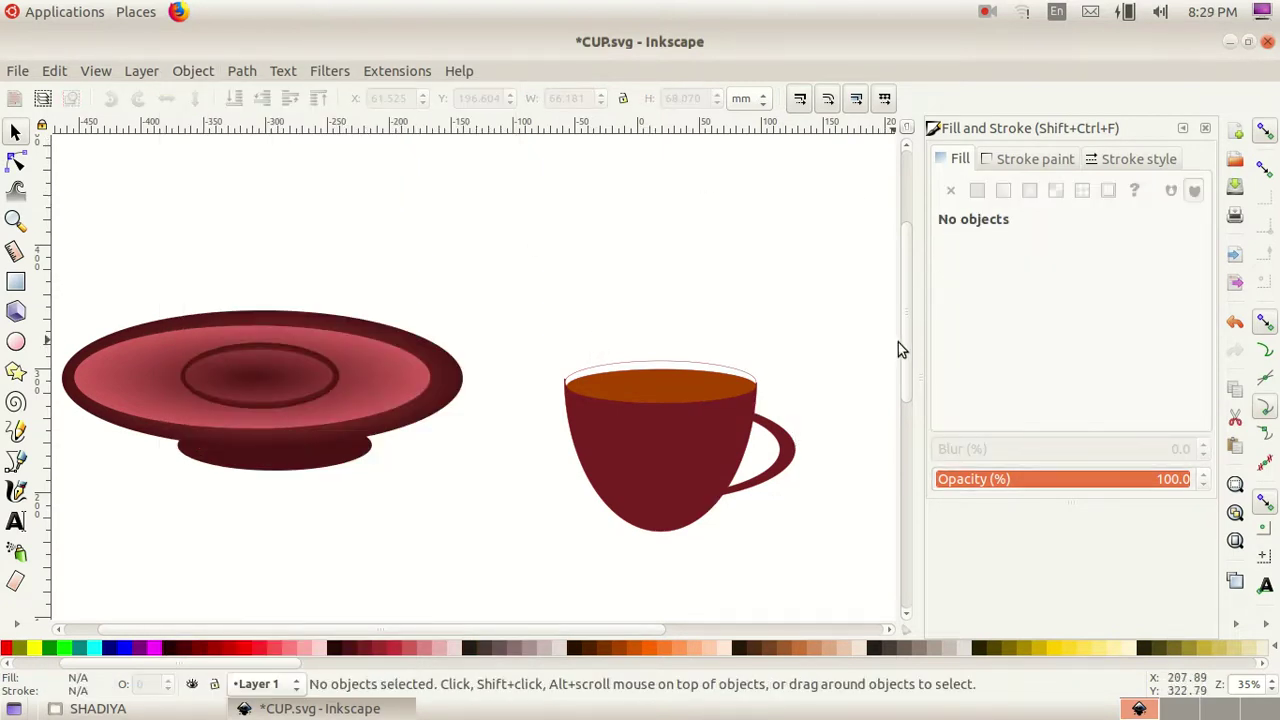
{"action": "left_click_drag", "start_coordinate": [901, 340], "coordinate": [893, 386]}
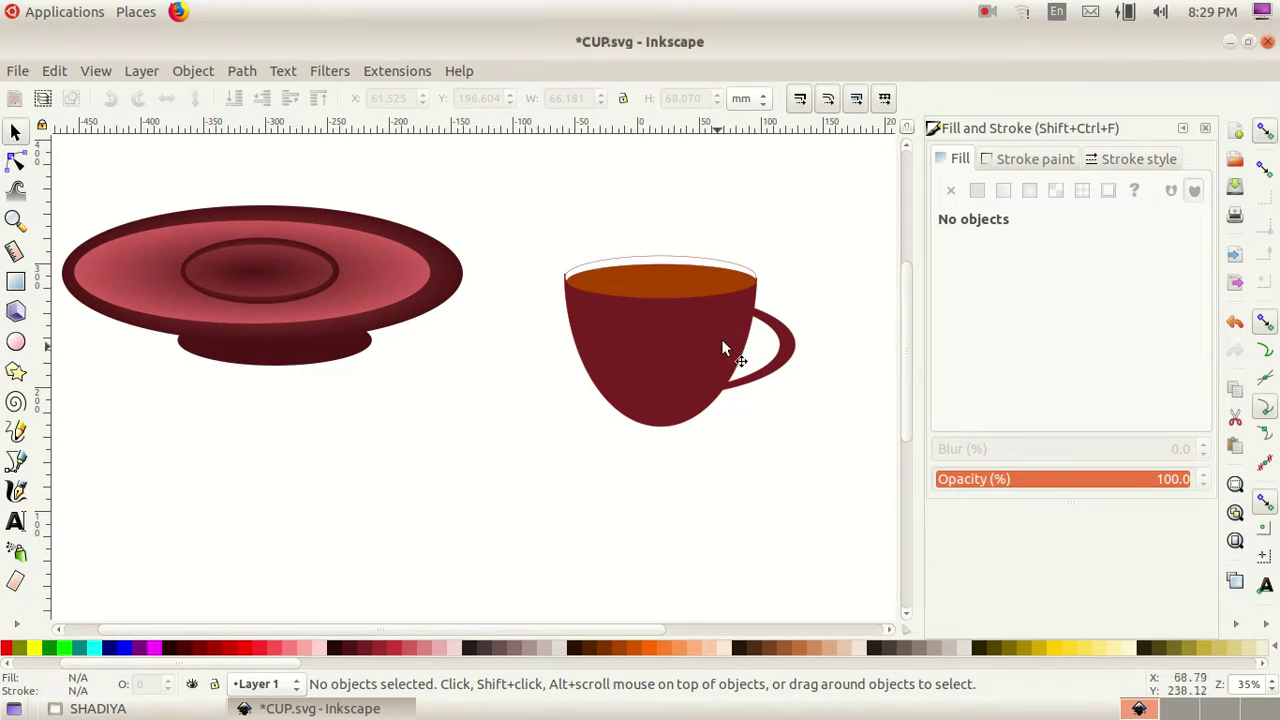
{"action": "left_click_drag", "start_coordinate": [534, 222], "coordinate": [801, 459]}
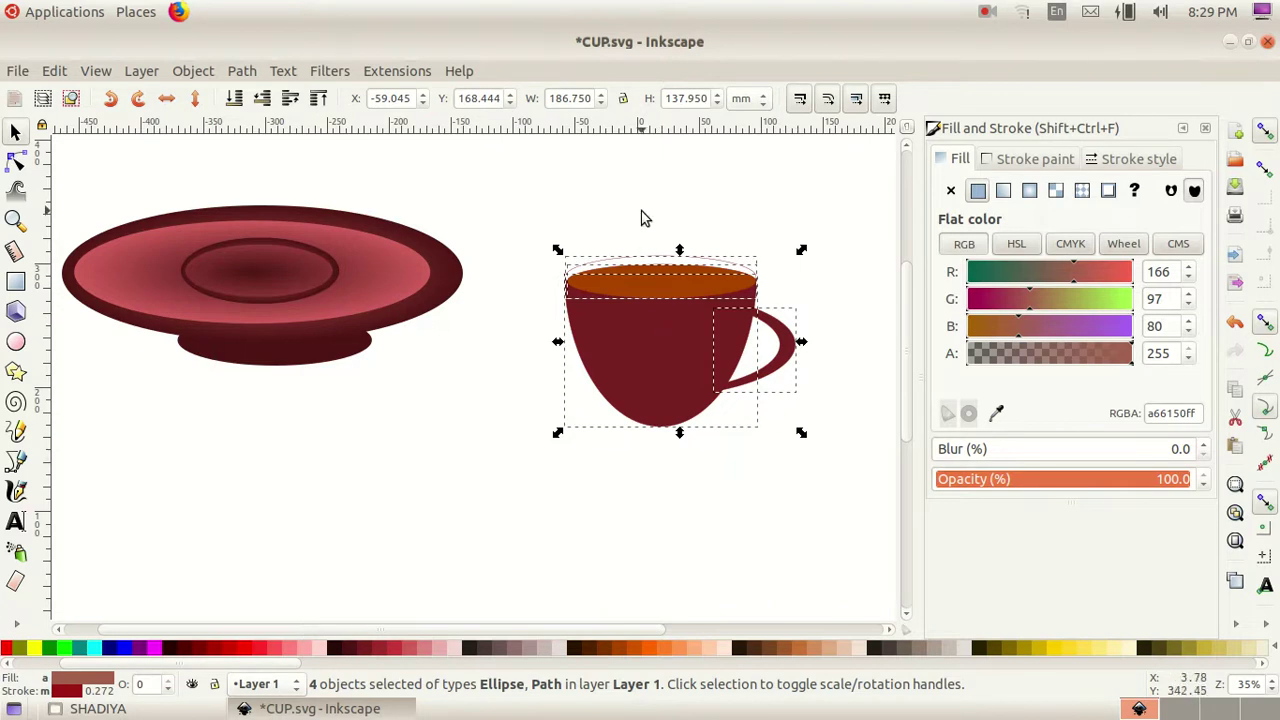
- Group the four cup parts and shift the group slightly right
{"action": "left_click", "coordinate": [206, 72]}
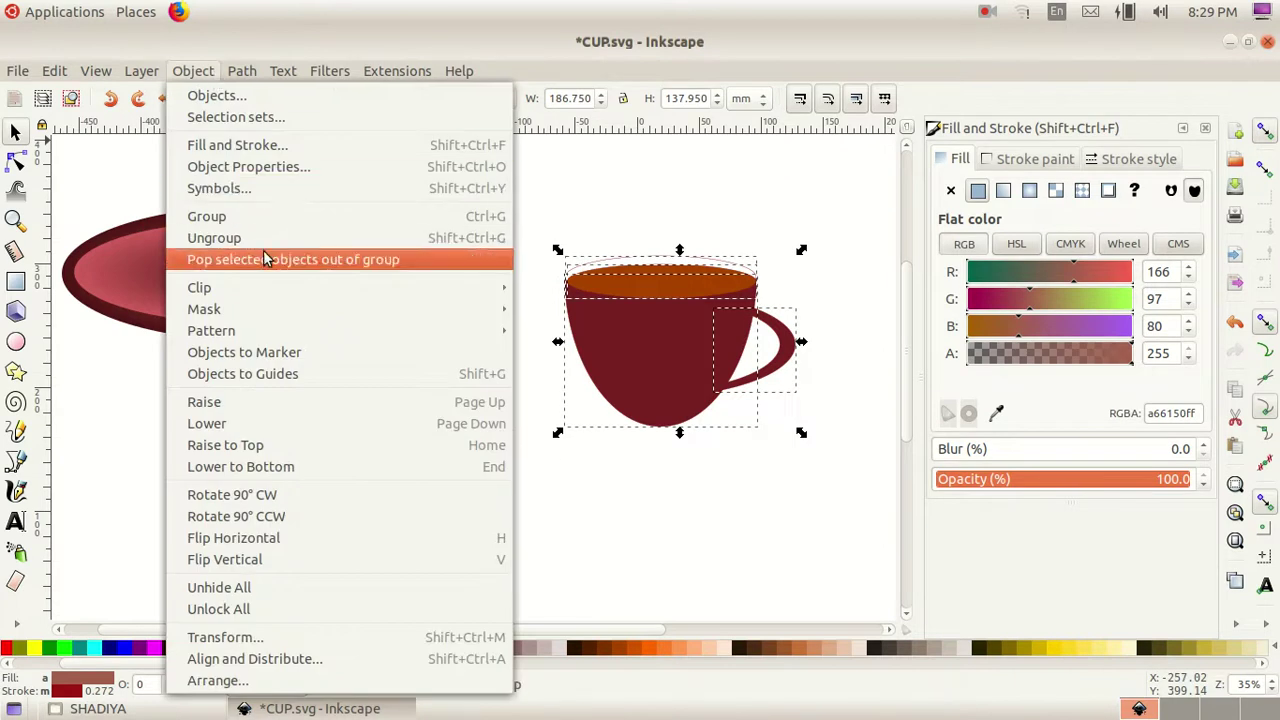
{"action": "left_click", "coordinate": [272, 216]}
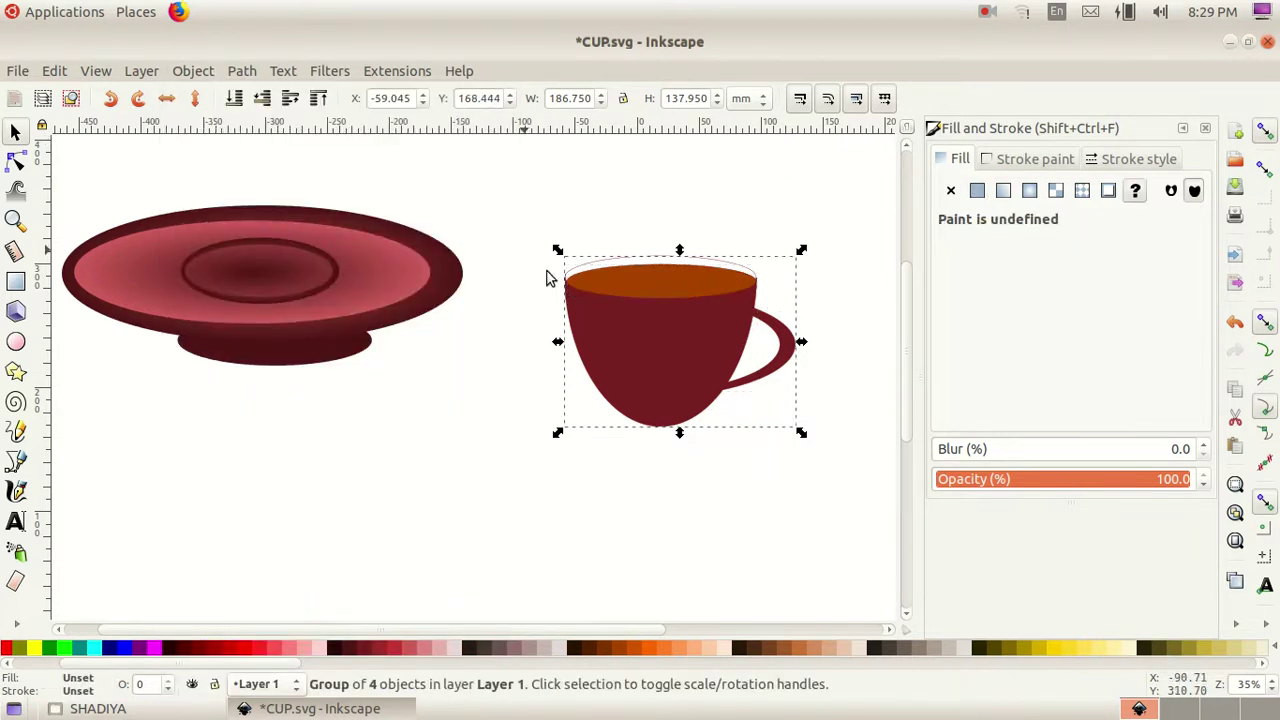
{"action": "mouse_move", "coordinate": [613, 376]}
{"action": "left_mouse_down"}
{"action": "mouse_move", "coordinate": [646, 376]}
{"action": "mouse_move", "coordinate": [649, 342]}
{"action": "left_mouse_up"}
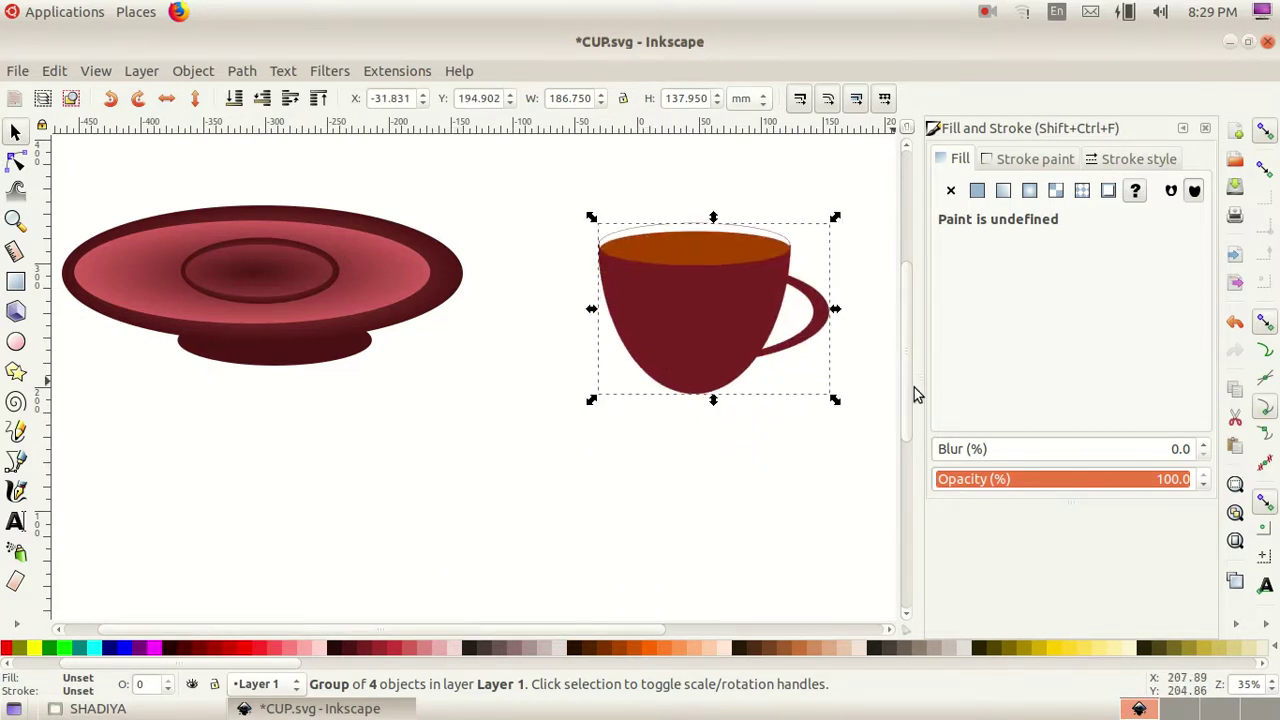
- Move the saucer, place the cup on it, and shrink the saucer slightly beneath the cup
{"action": "left_click", "coordinate": [253, 287]}
{"action": "left_click_drag", "start_coordinate": [251, 284], "coordinate": [289, 462]}
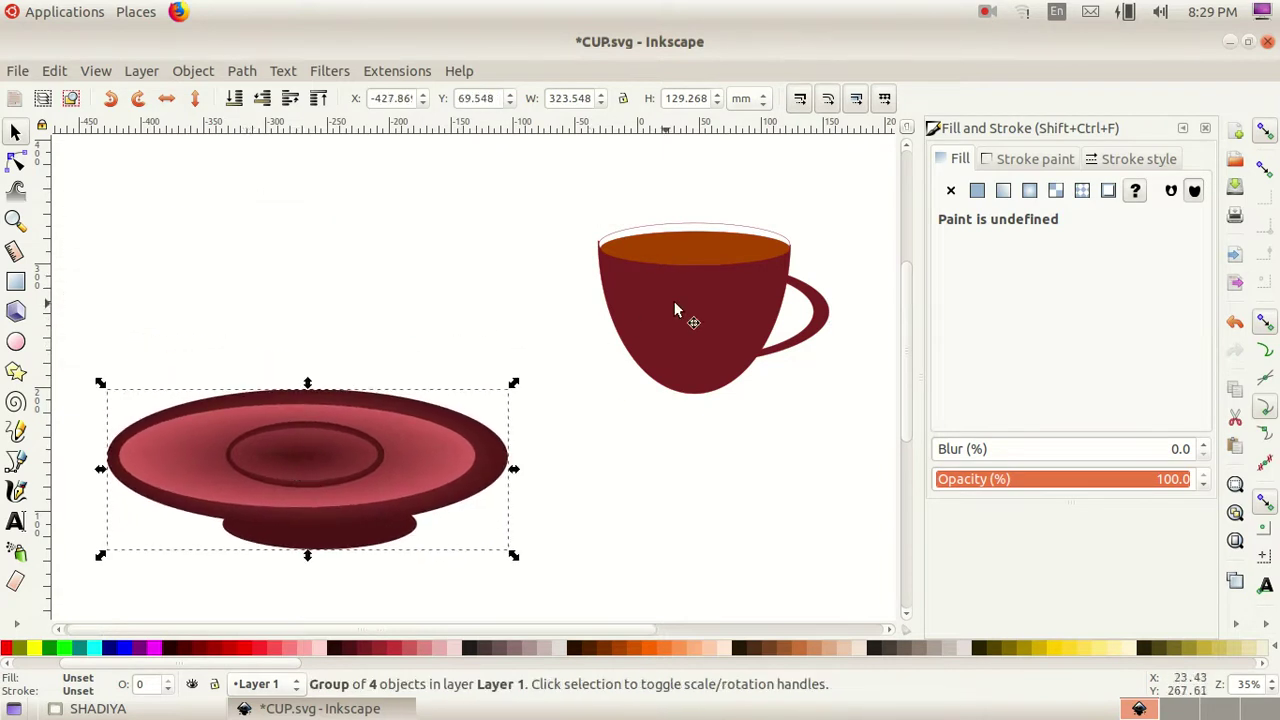
{"action": "mouse_move", "coordinate": [697, 294]}
{"action": "left_mouse_down"}
{"action": "mouse_move", "coordinate": [308, 327]}
{"action": "mouse_move", "coordinate": [300, 352]}
{"action": "left_mouse_up"}
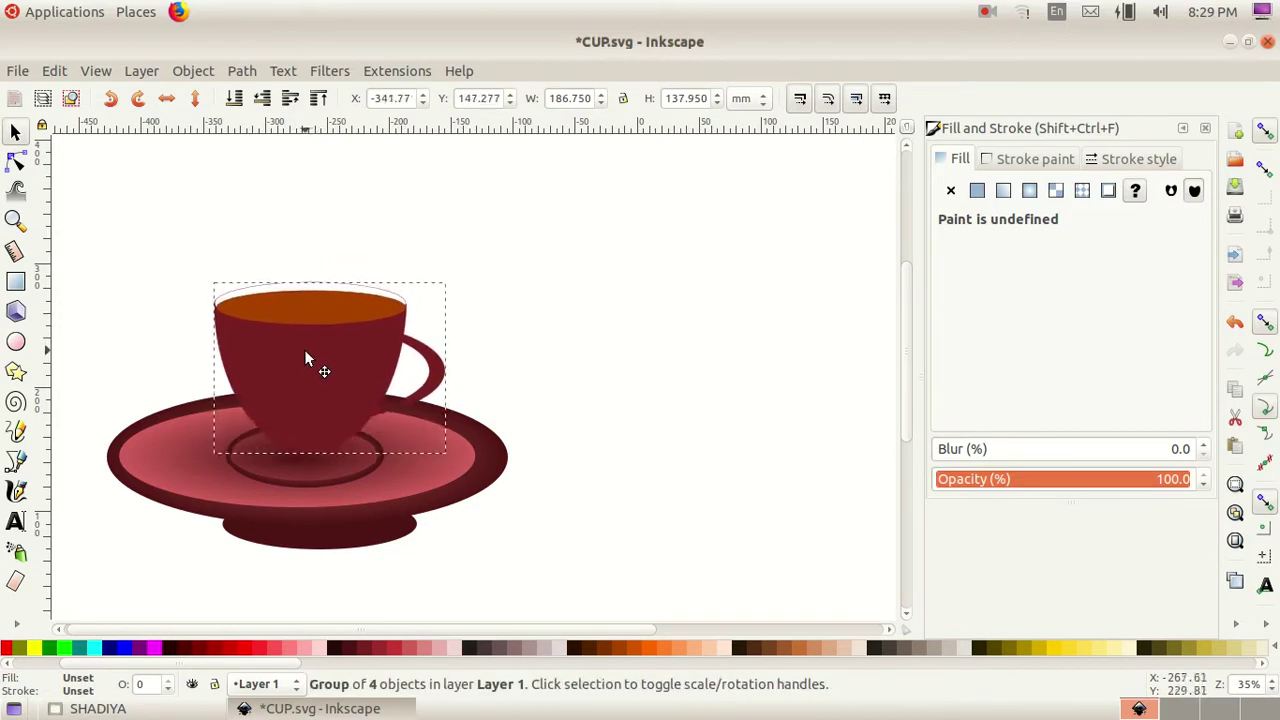
{"action": "left_click", "coordinate": [484, 463]}
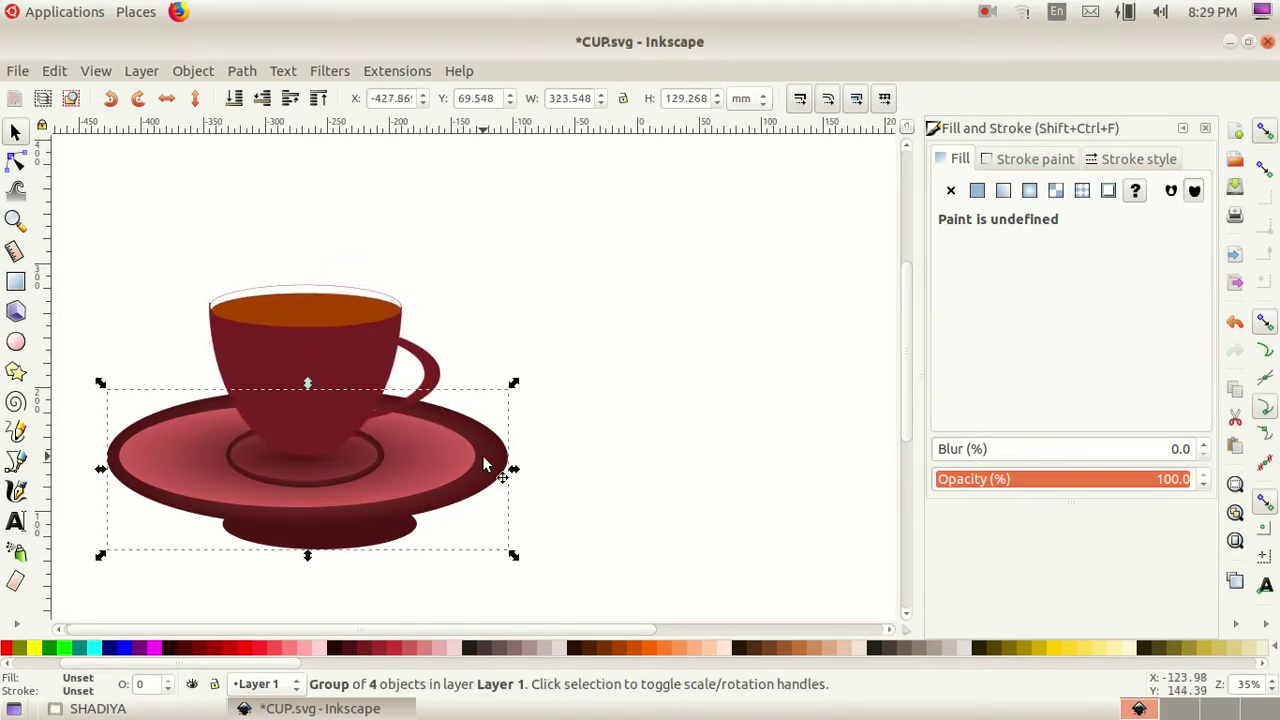
{"action": "left_click_drag", "start_coordinate": [513, 388], "coordinate": [507, 419]}
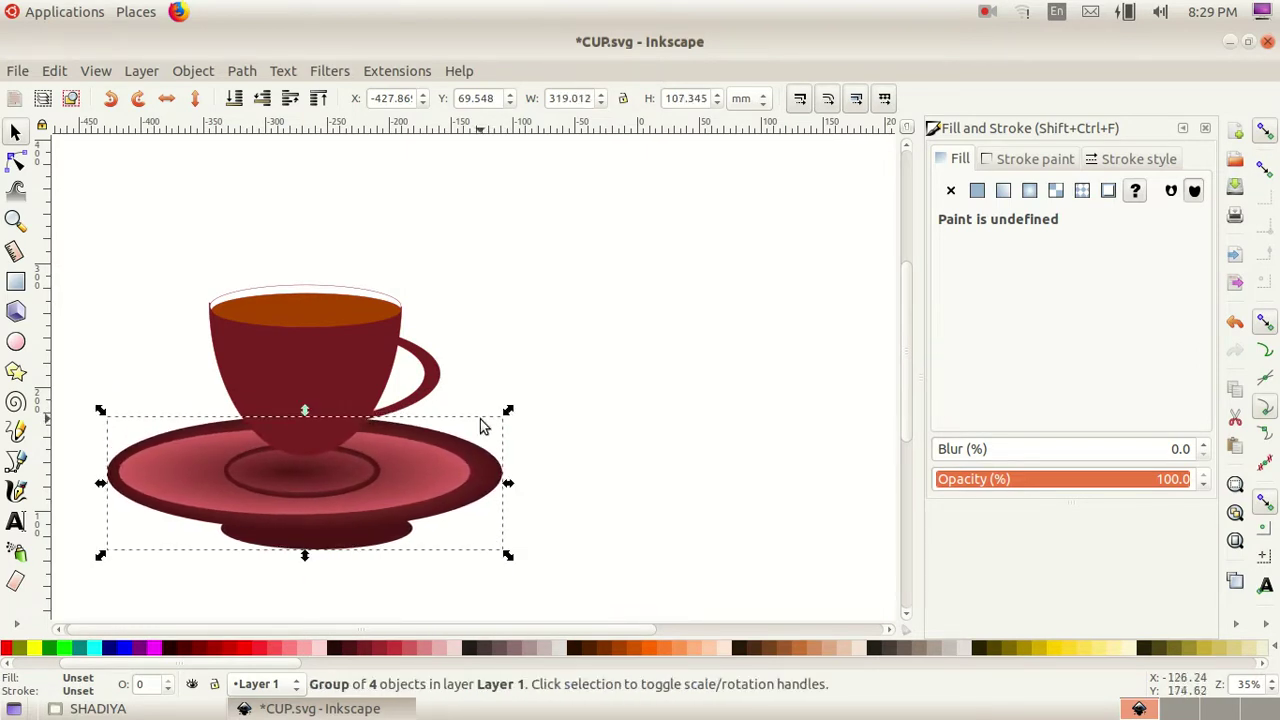
{"action": "left_click_drag", "start_coordinate": [397, 511], "coordinate": [398, 492]}
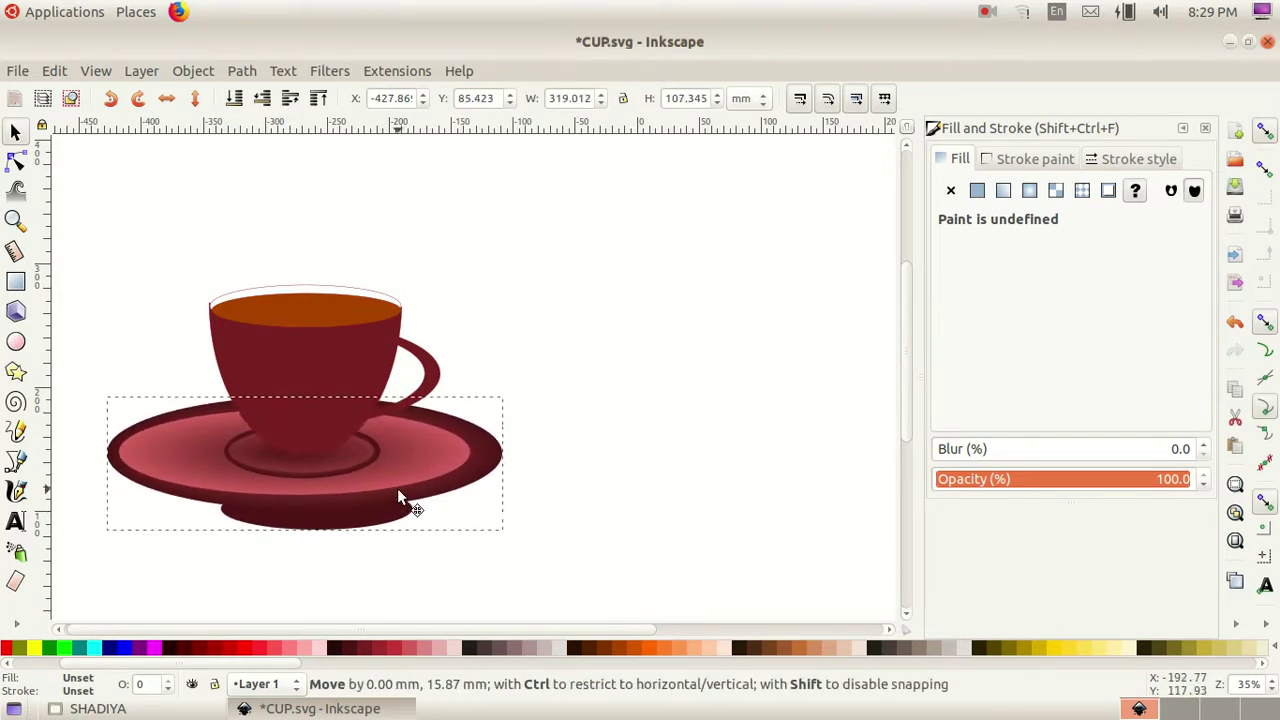
- Scale the cup group to about 173.911 × 116.772 mm and settle it on the saucer
{"action": "left_click", "coordinate": [377, 350]}
{"action": "left_click_drag", "start_coordinate": [444, 282], "coordinate": [427, 310]}
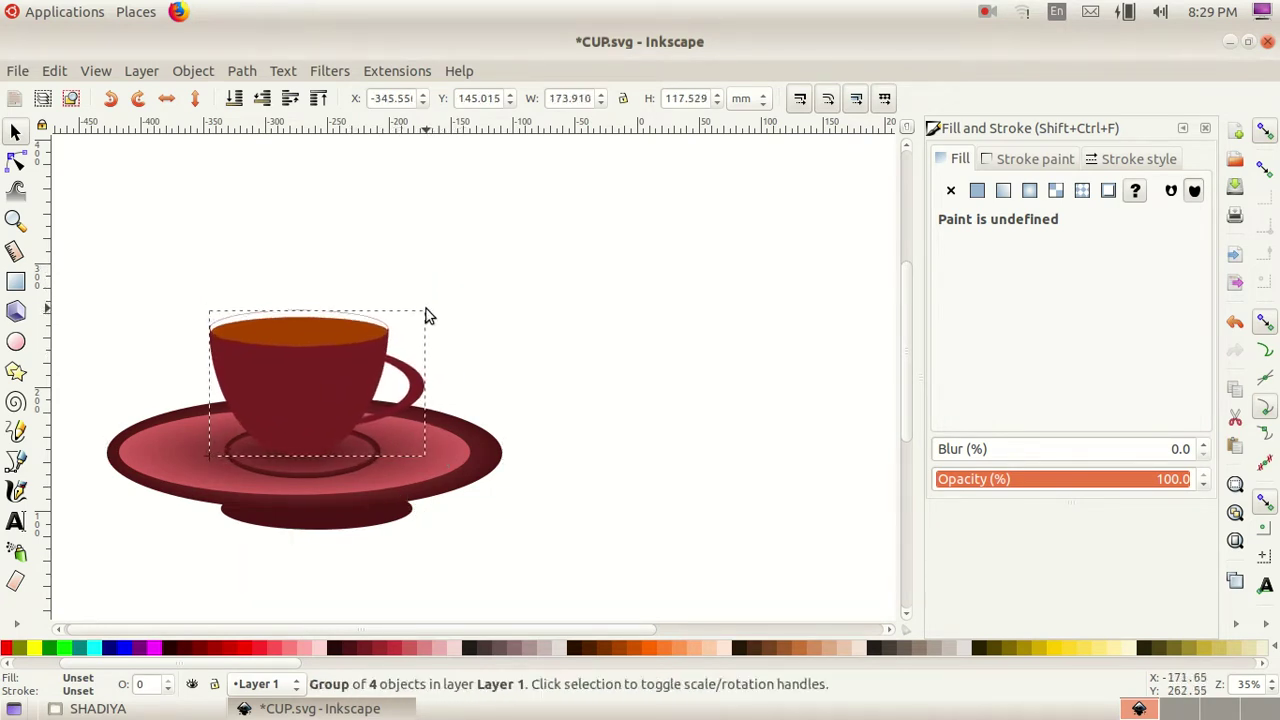
{"action": "left_click_drag", "start_coordinate": [335, 394], "coordinate": [303, 398]}
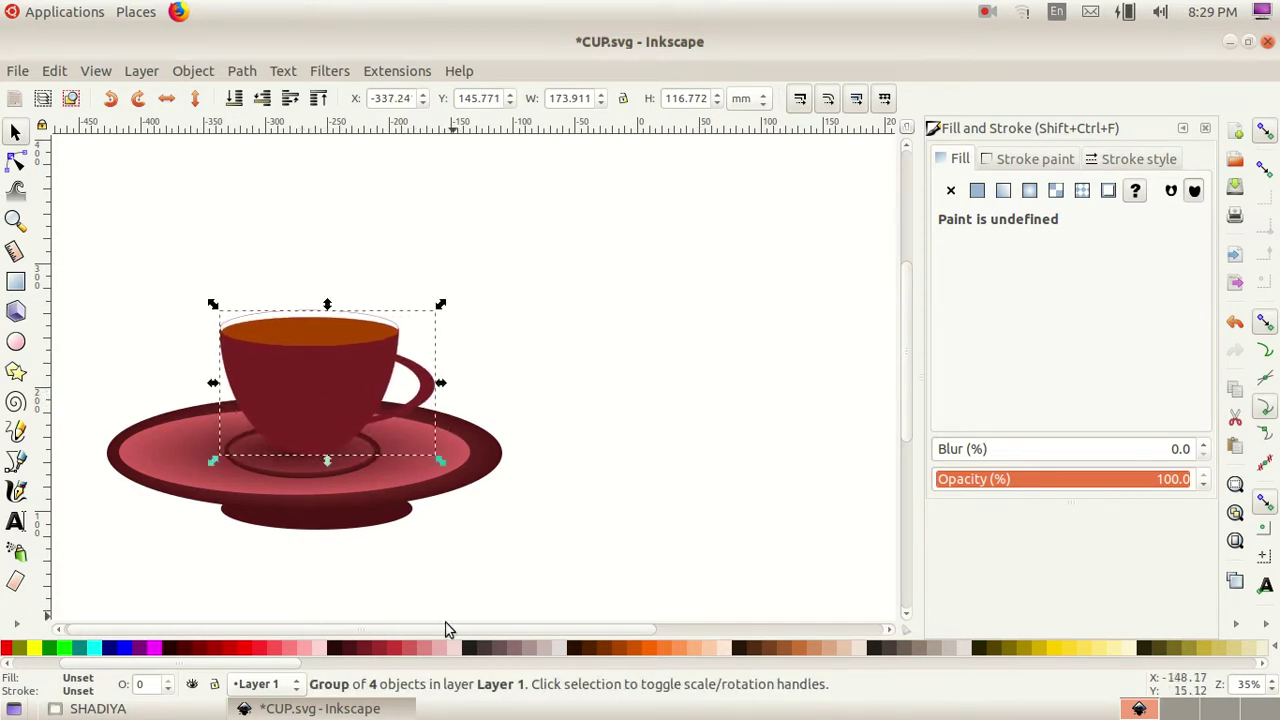
{"action": "mouse_move", "coordinate": [438, 628]}
{"action": "left_mouse_down"}
{"action": "mouse_move", "coordinate": [491, 628]}
{"action": "mouse_move", "coordinate": [396, 631]}
{"action": "left_mouse_up"}
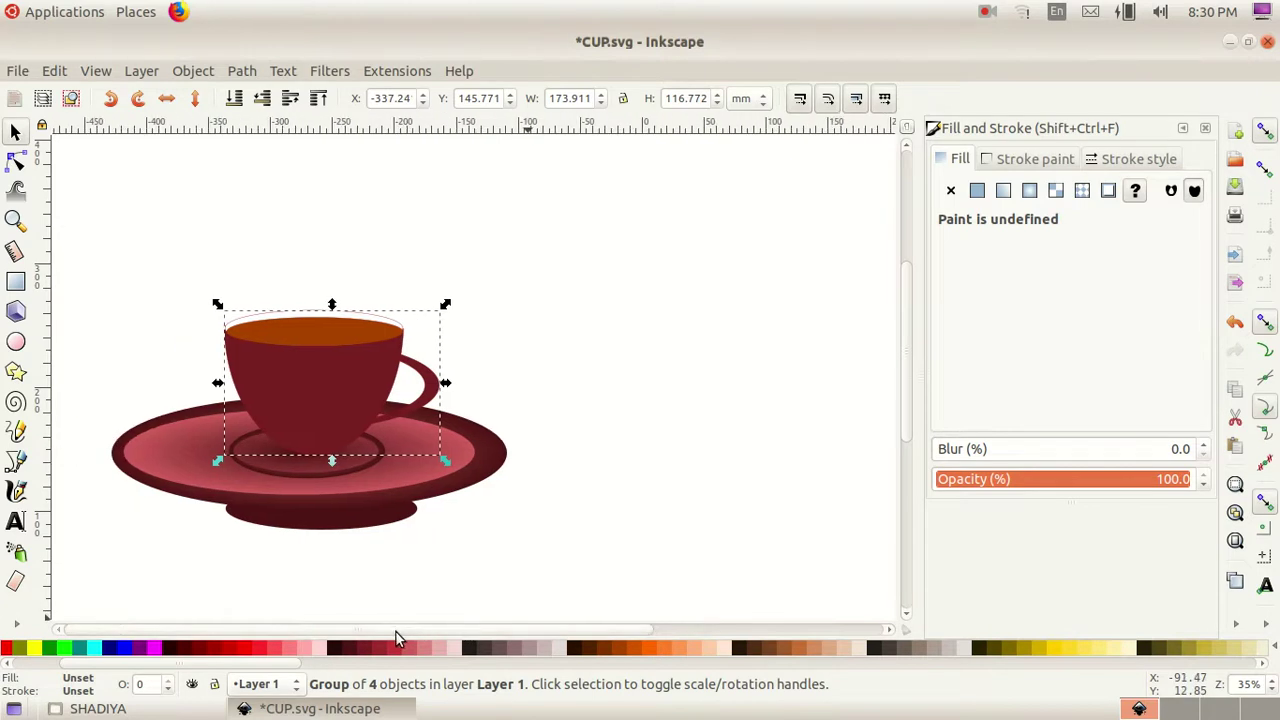
{"action": "left_click", "coordinate": [314, 162]}
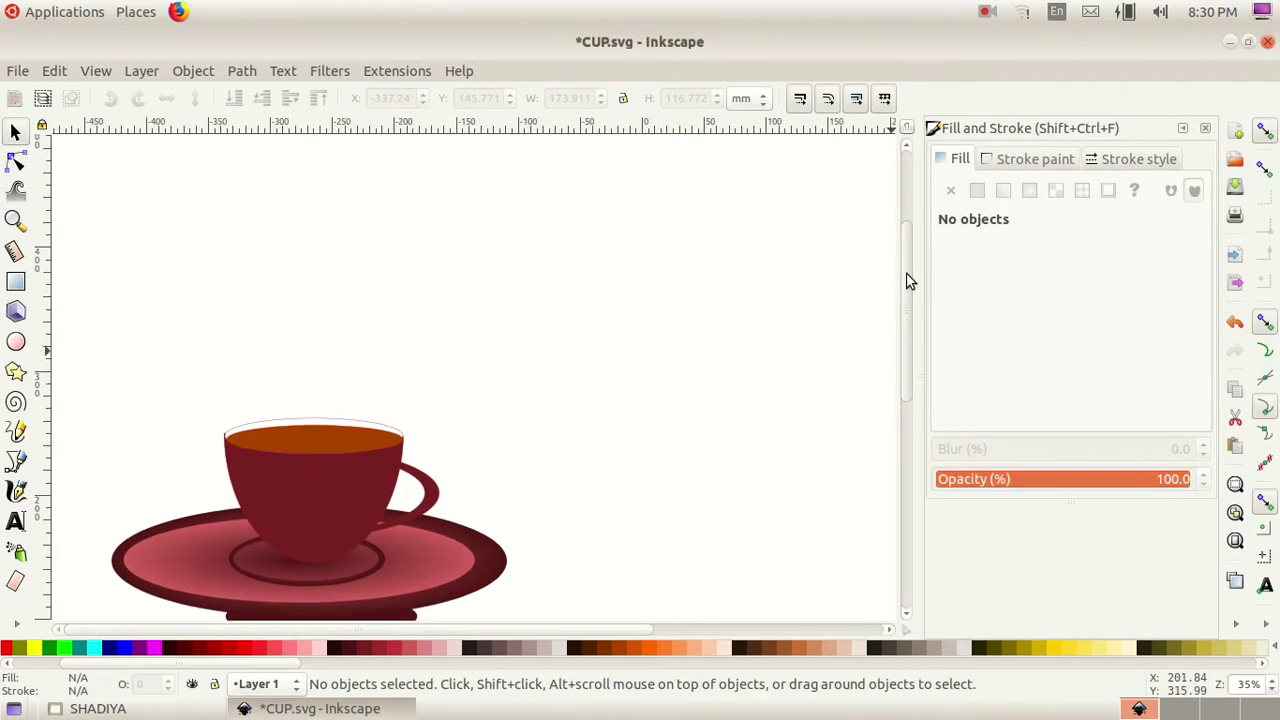
- Draw a calligraphic steam wisp above the cup and colour it brown (aa4400ff)
{"action": "mouse_move", "coordinate": [902, 320]}
{"action": "left_mouse_down"}
{"action": "mouse_move", "coordinate": [914, 320]}
{"action": "mouse_move", "coordinate": [921, 280]}
{"action": "left_mouse_up"}
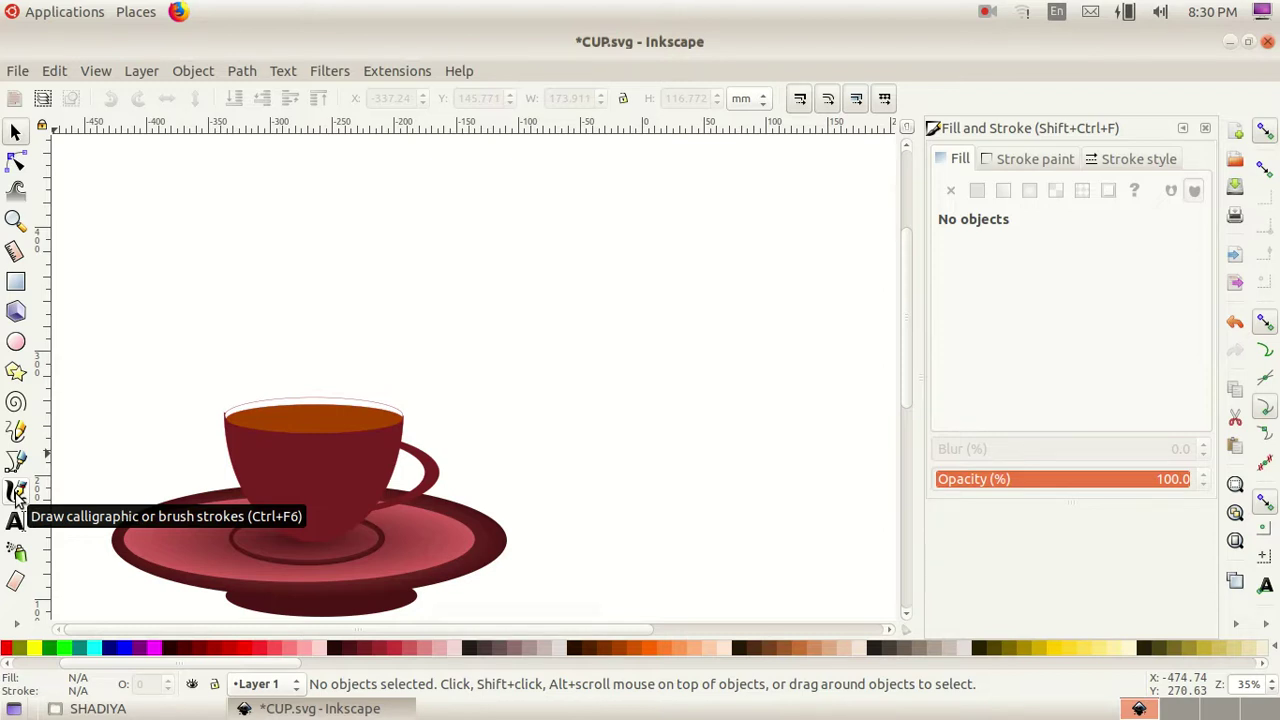
{"action": "left_click", "coordinate": [16, 493]}
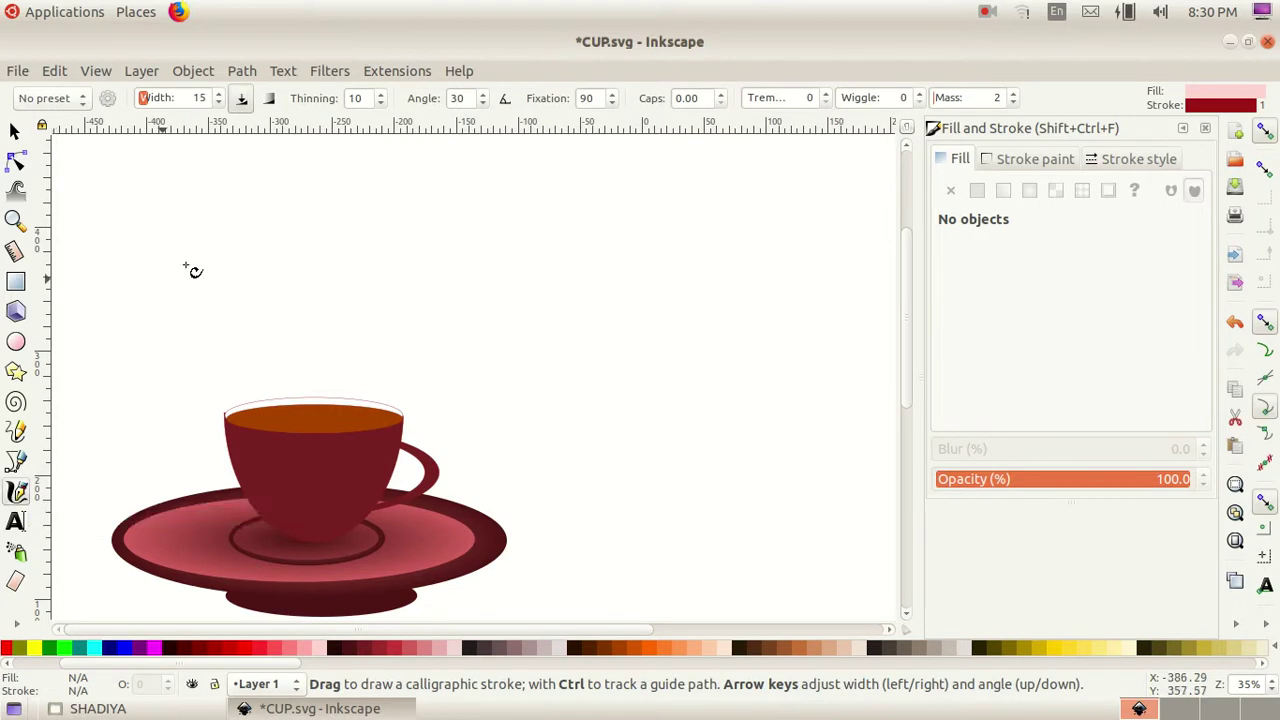
{"action": "left_click_drag", "start_coordinate": [279, 288], "coordinate": [274, 371]}
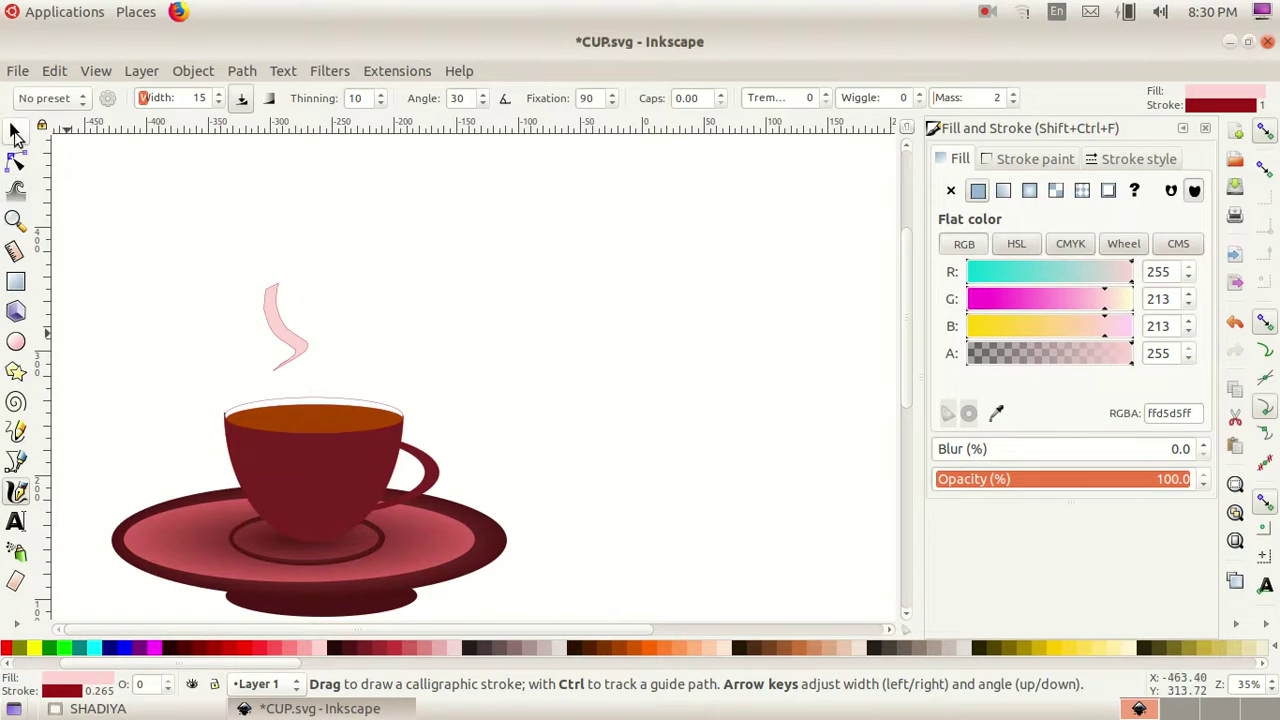
{"action": "left_click", "coordinate": [14, 131]}
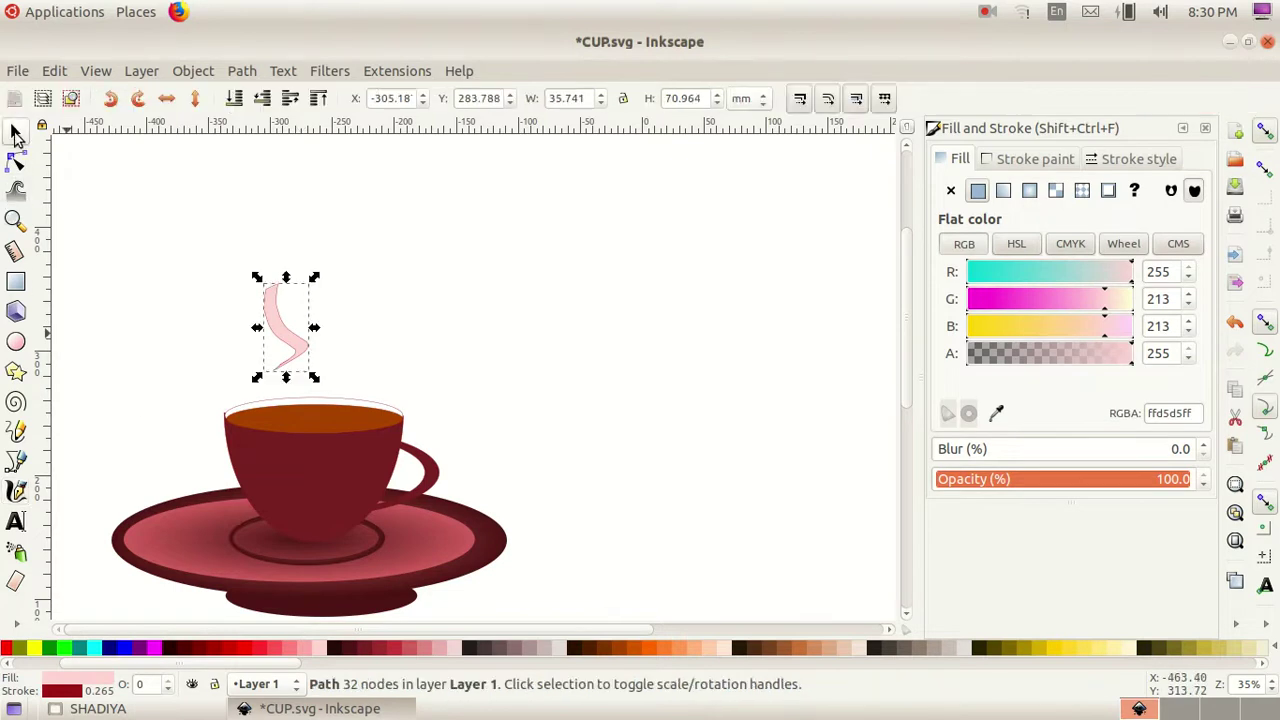
{"action": "left_click", "coordinate": [623, 652]}
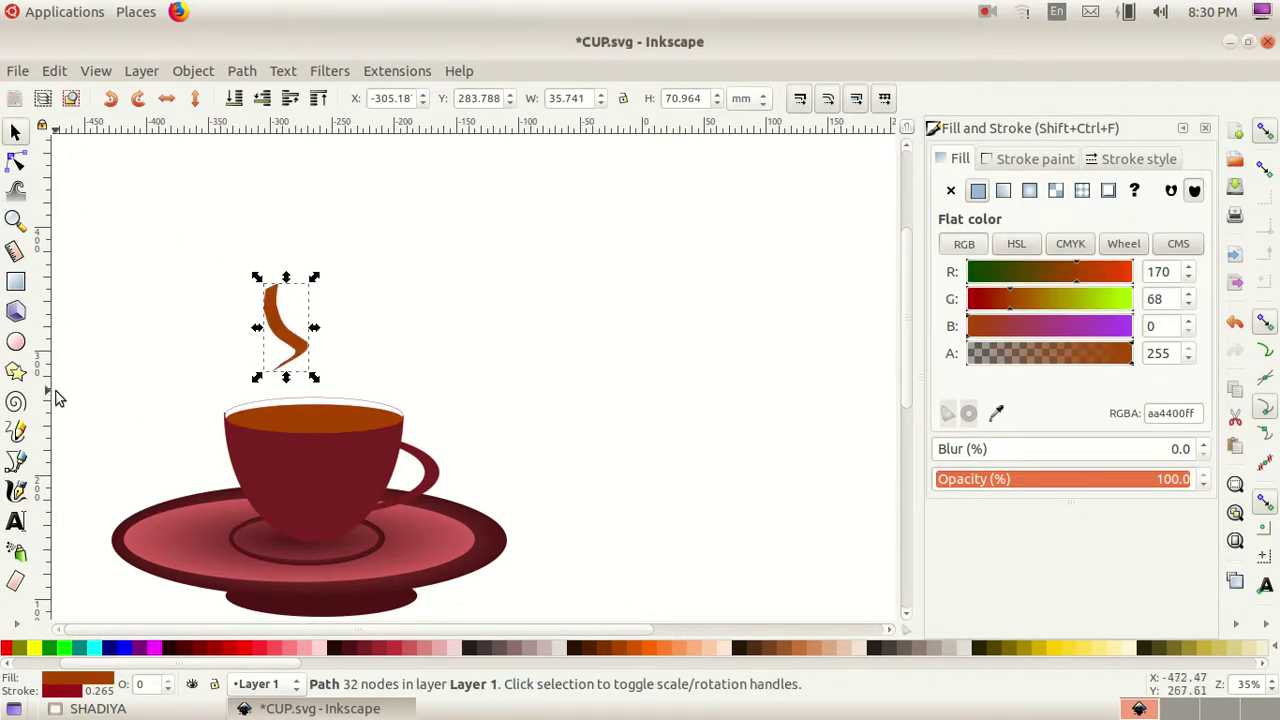
- Draw second and third wavy steam wisps to the right of the first
{"action": "left_click", "coordinate": [16, 490]}
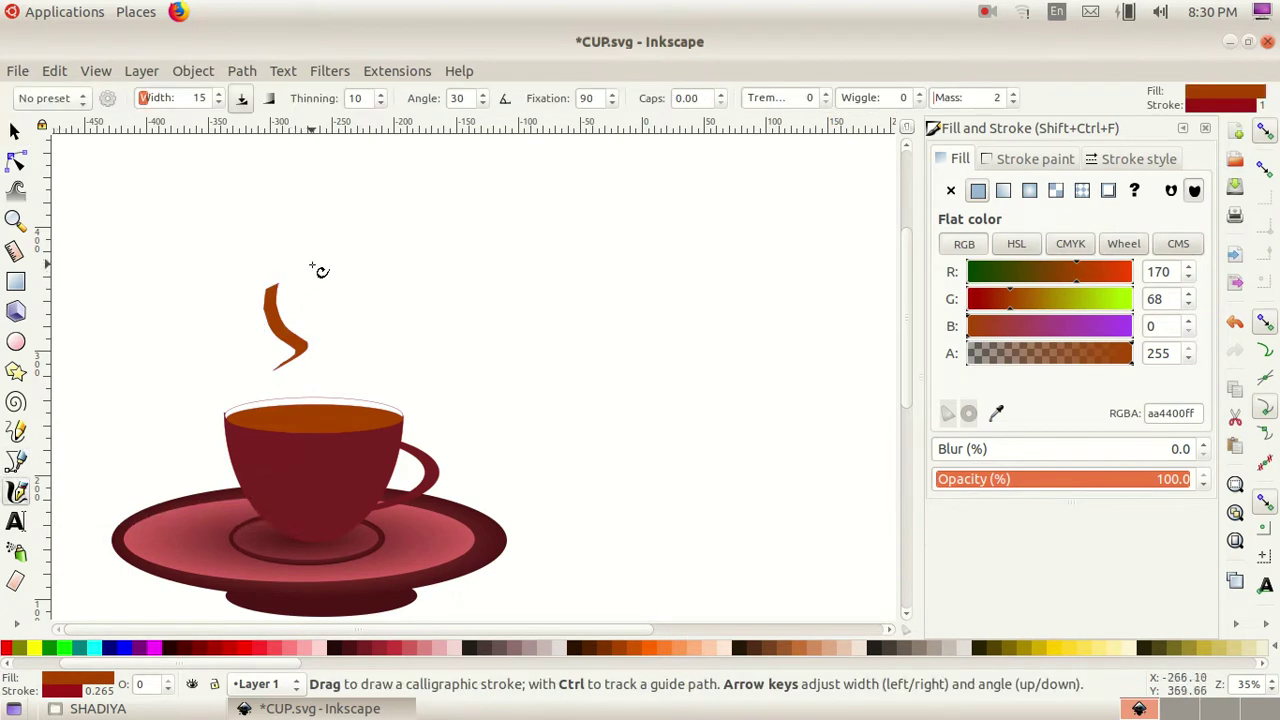
{"action": "left_click_drag", "start_coordinate": [310, 284], "coordinate": [340, 366]}
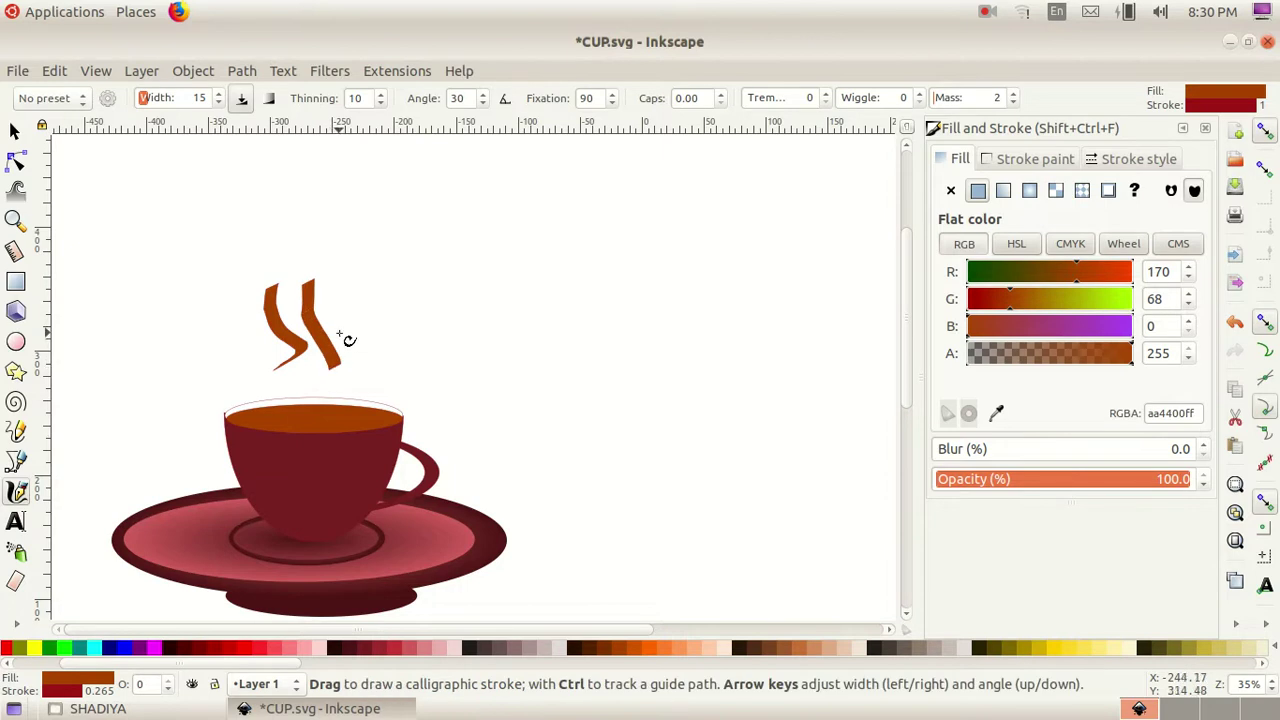
{"action": "left_click_drag", "start_coordinate": [339, 274], "coordinate": [358, 367]}
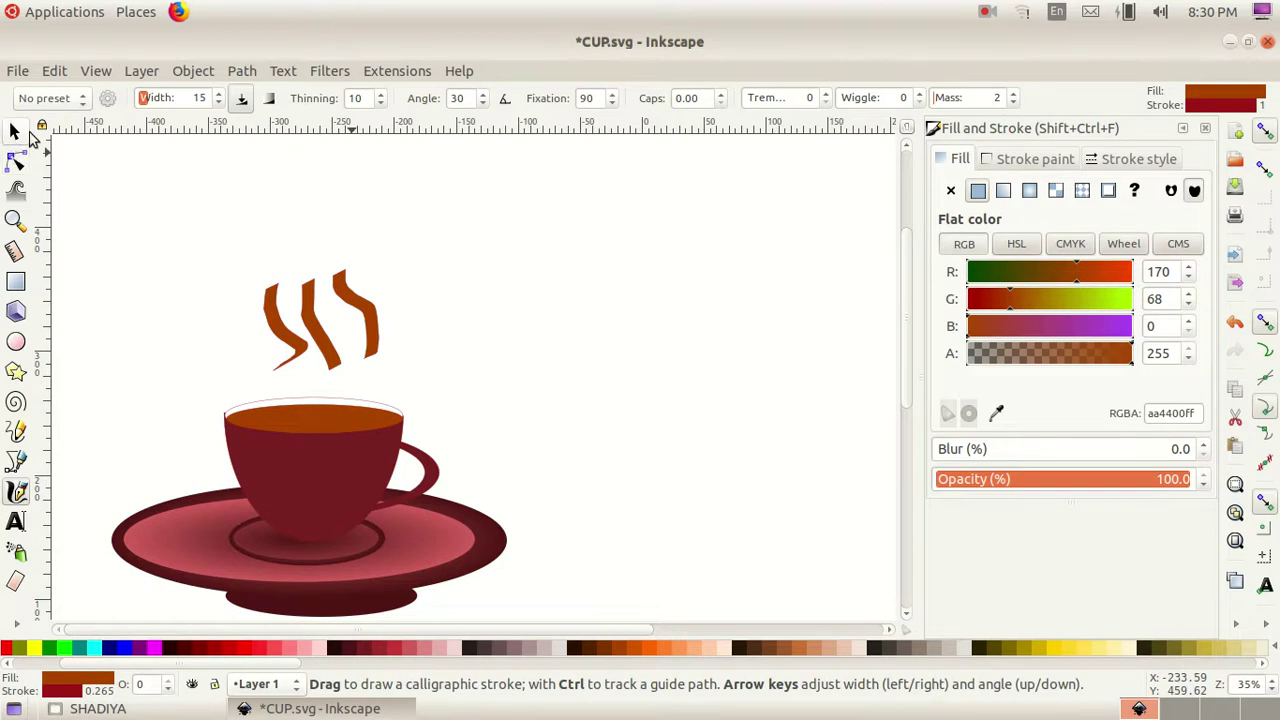
{"action": "left_click", "coordinate": [16, 133]}
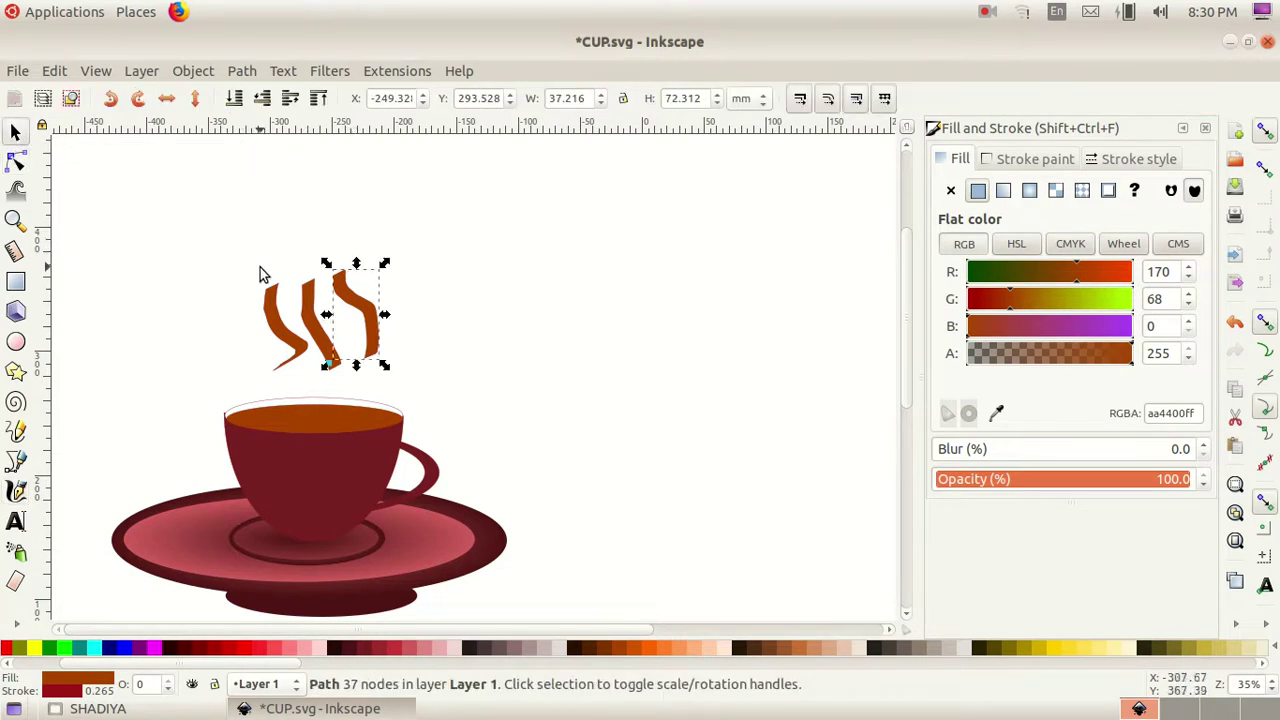
- Select the three steam wisps and raise their Fill and Stroke blur to about 22%
{"action": "left_click", "coordinate": [306, 312], "text": "shift"}
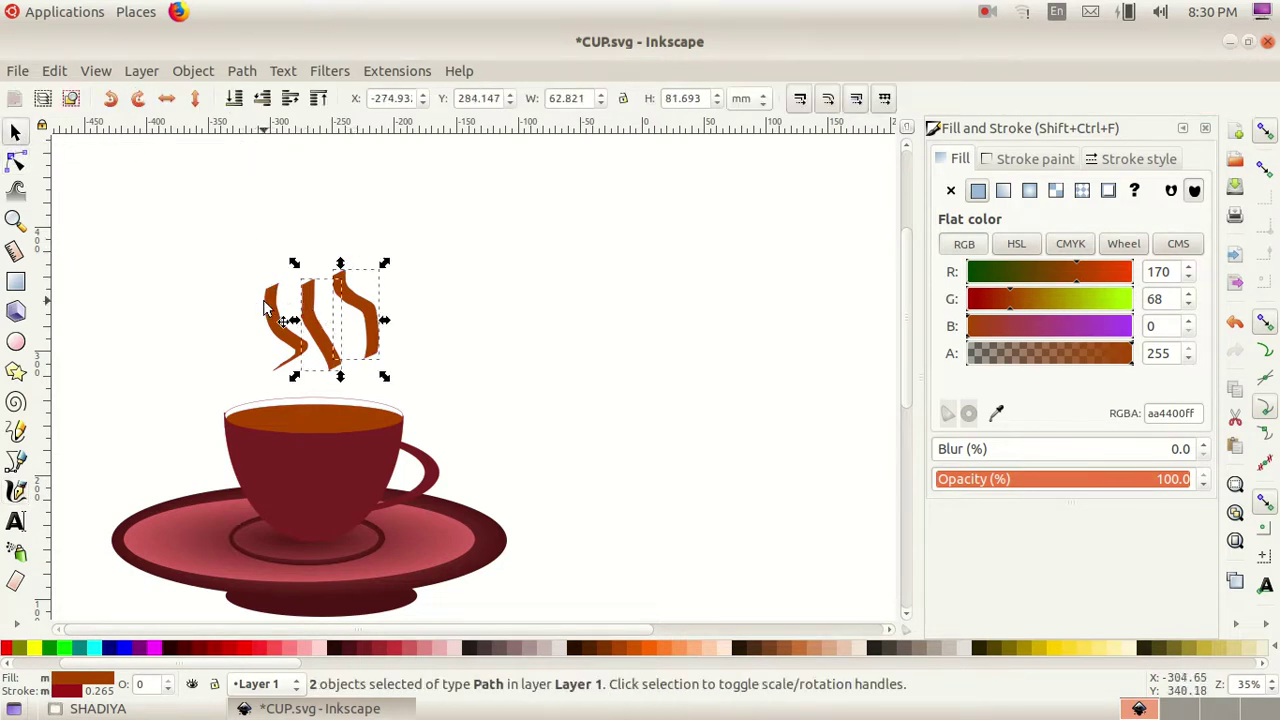
{"action": "left_click", "coordinate": [268, 306], "text": "shift"}
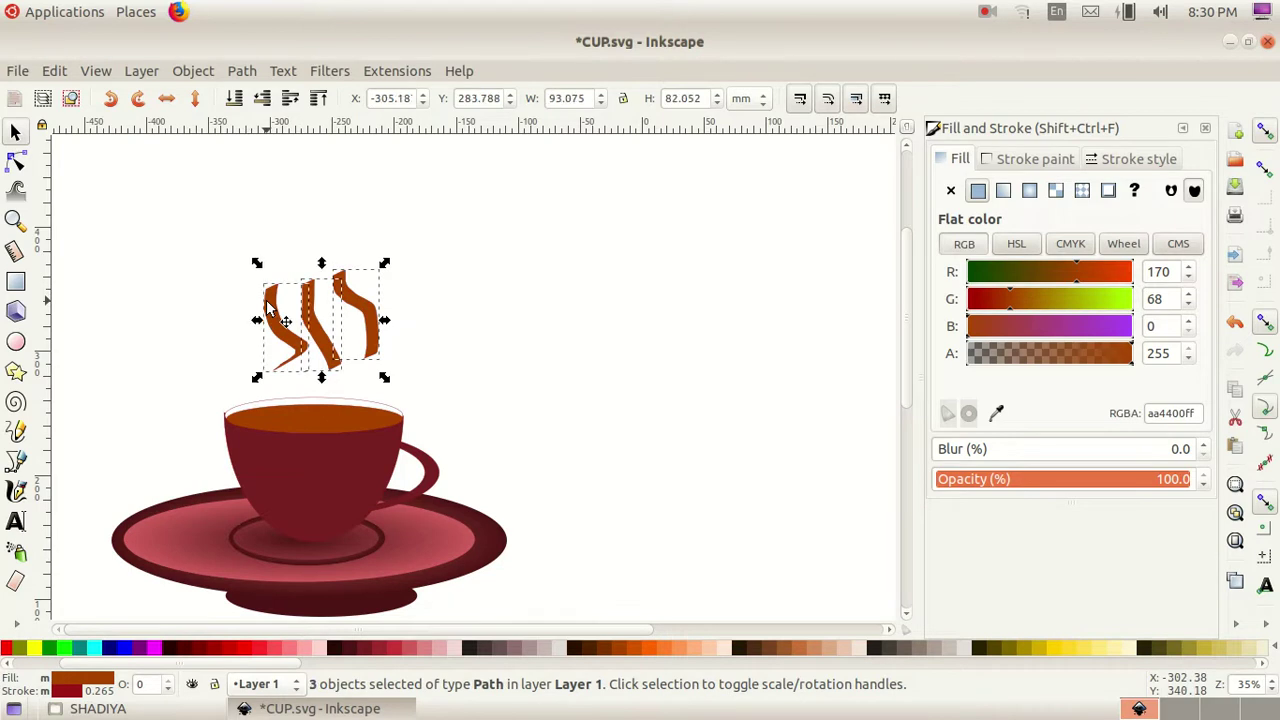
{"action": "left_click", "coordinate": [194, 75]}
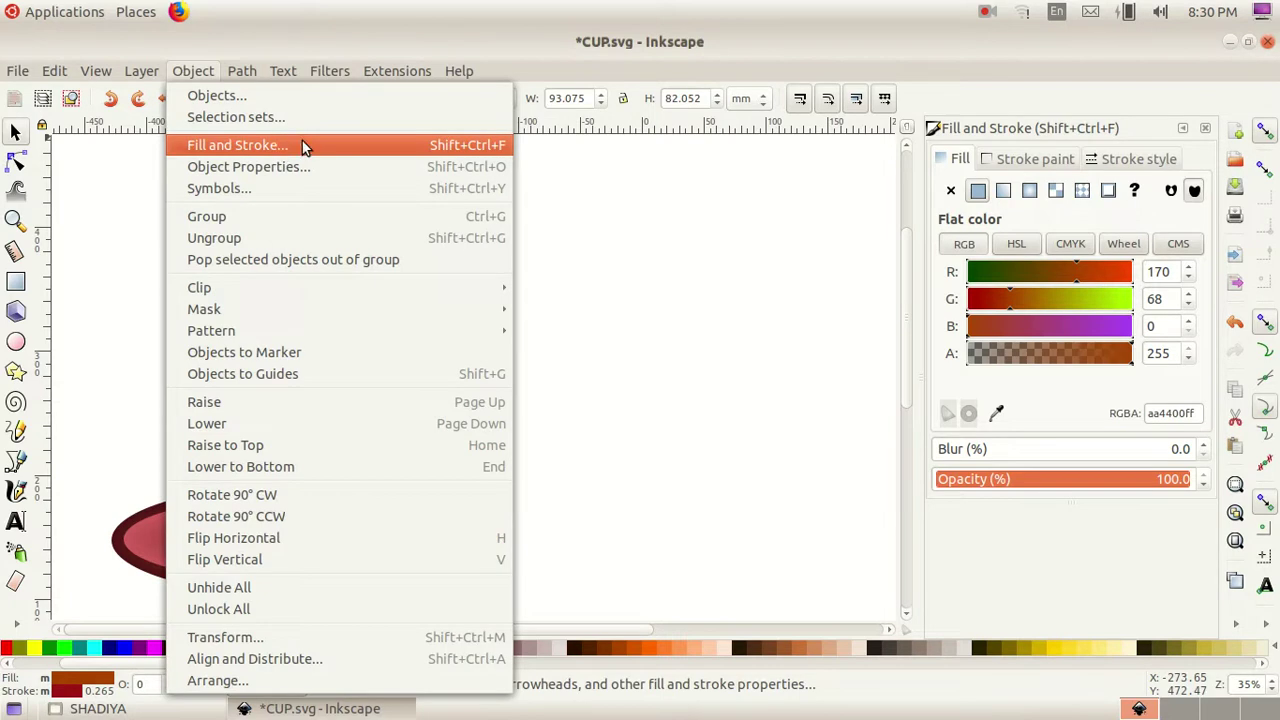
{"action": "left_click", "coordinate": [830, 318]}
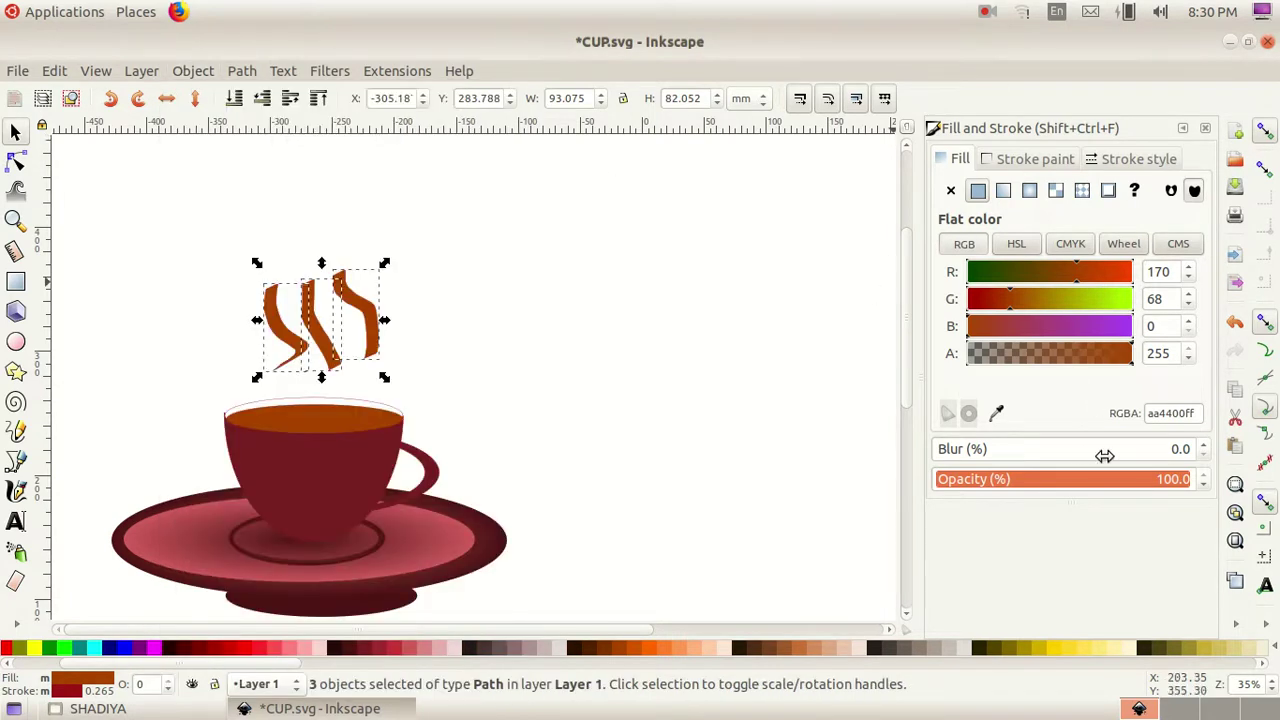
{"action": "left_click", "coordinate": [1204, 443]}
{"action": "left_click", "coordinate": [1204, 443]}
{"action": "left_click", "coordinate": [1204, 443]}
{"action": "left_click", "coordinate": [1204, 443]}
{"action": "left_click", "coordinate": [1204, 443]}
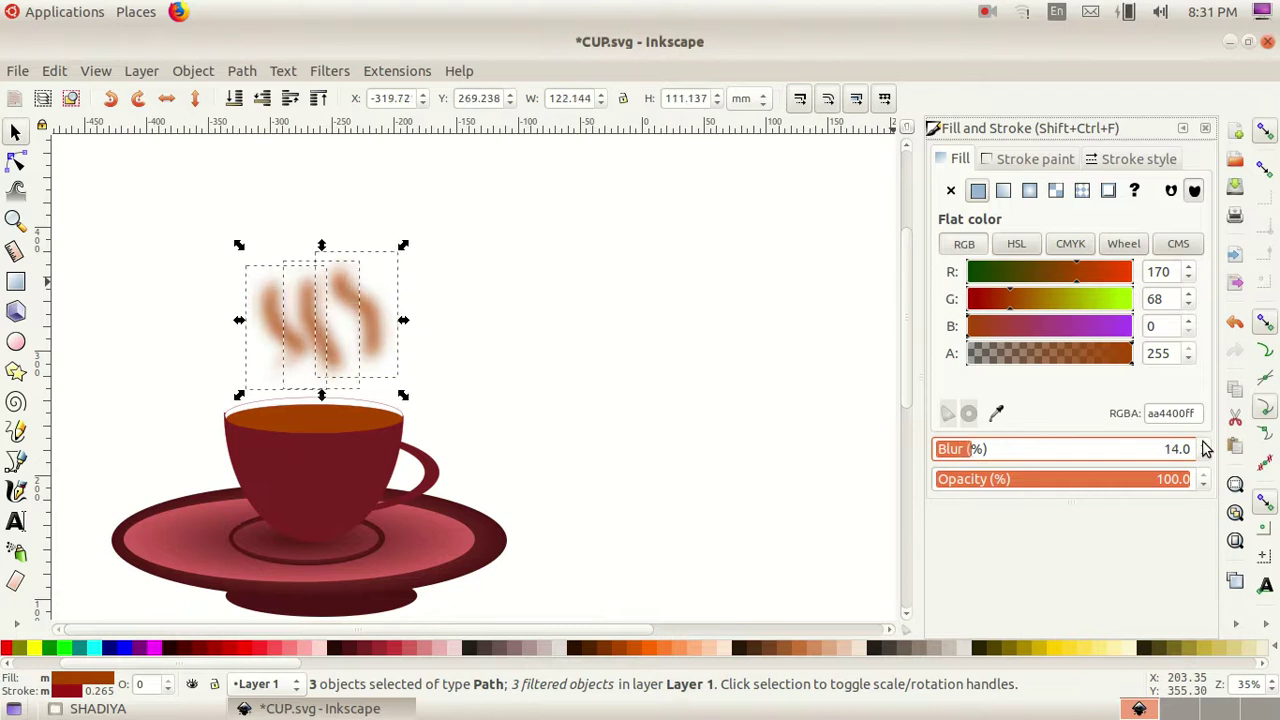
{"action": "left_click", "coordinate": [1204, 443]}
{"action": "left_click", "coordinate": [1204, 443]}
{"action": "left_click", "coordinate": [1204, 443]}
{"action": "left_click", "coordinate": [1204, 443]}
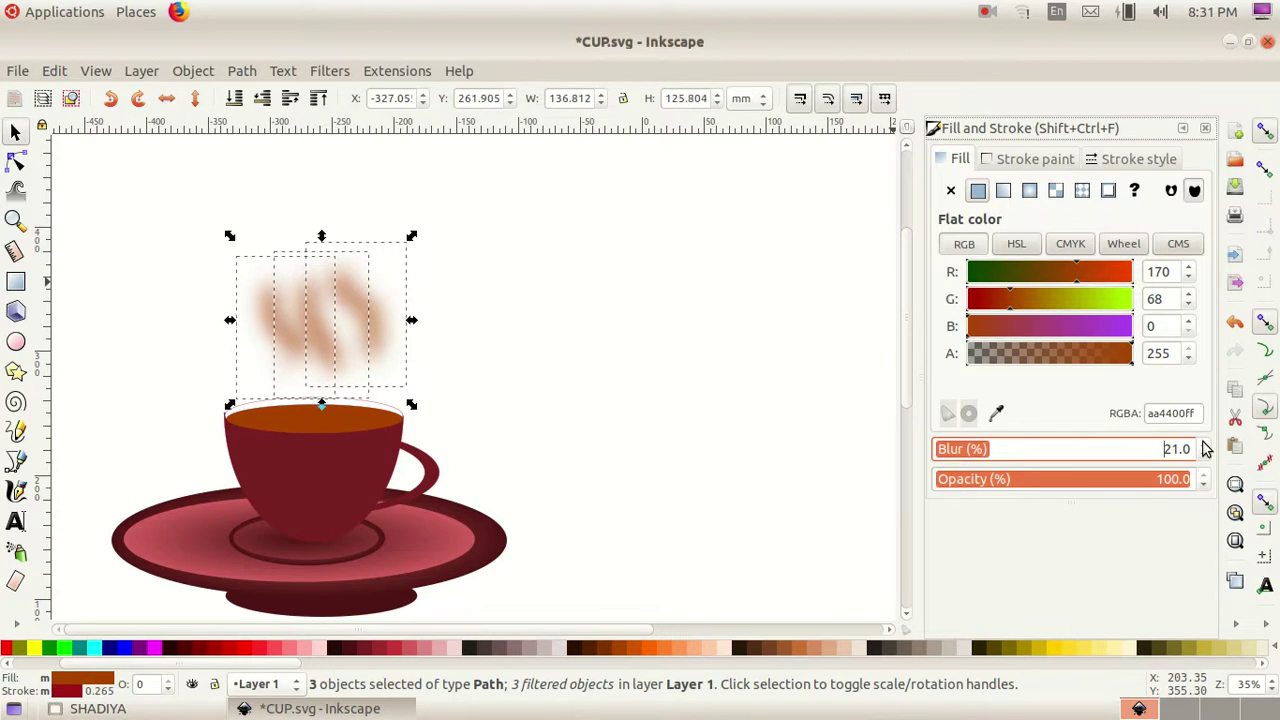
{"action": "left_click", "coordinate": [1204, 443]}
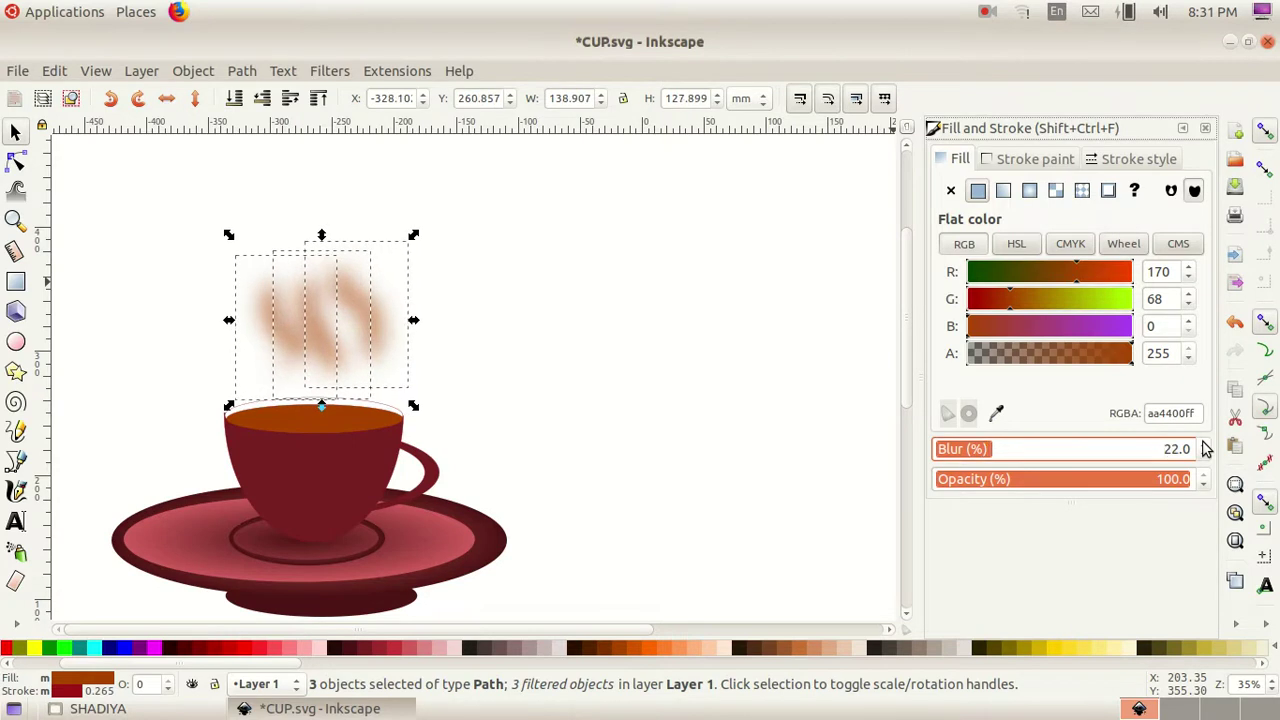
- Reselect all three wisps and lower them toward the cup's rim
{"action": "left_click", "coordinate": [765, 402]}
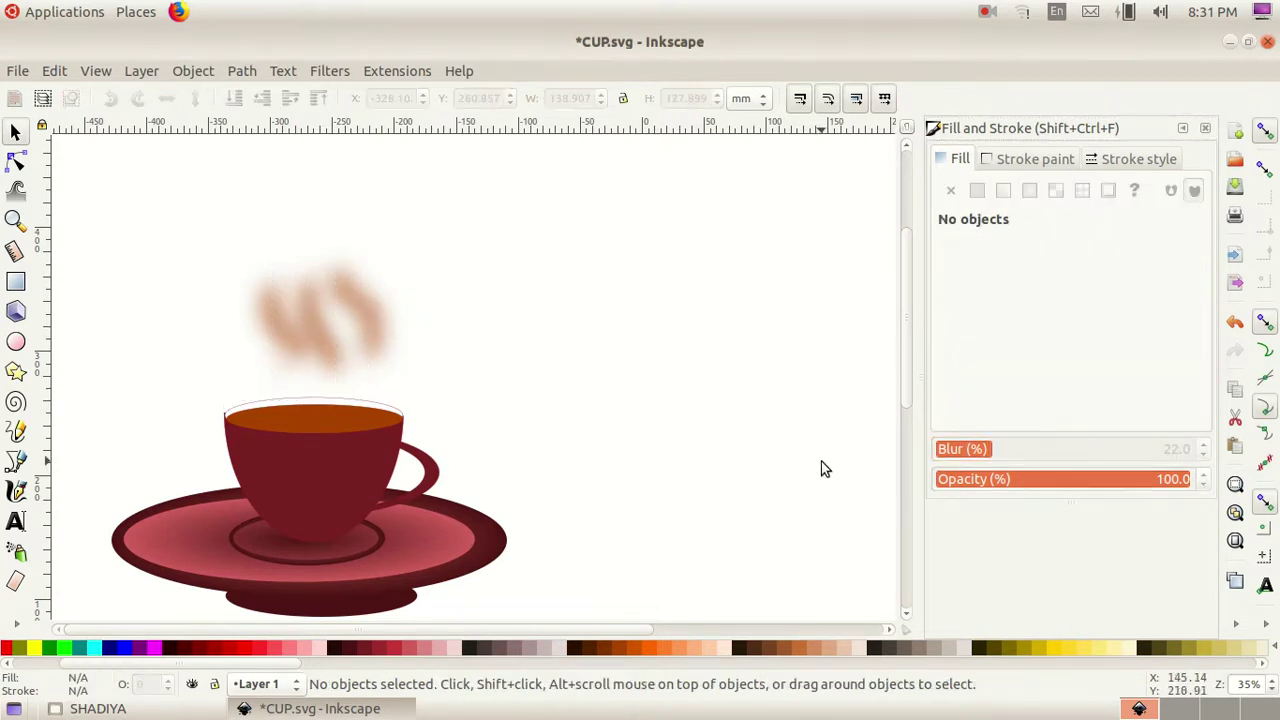
{"action": "left_click", "coordinate": [338, 295]}
{"action": "left_click", "coordinate": [166, 268]}
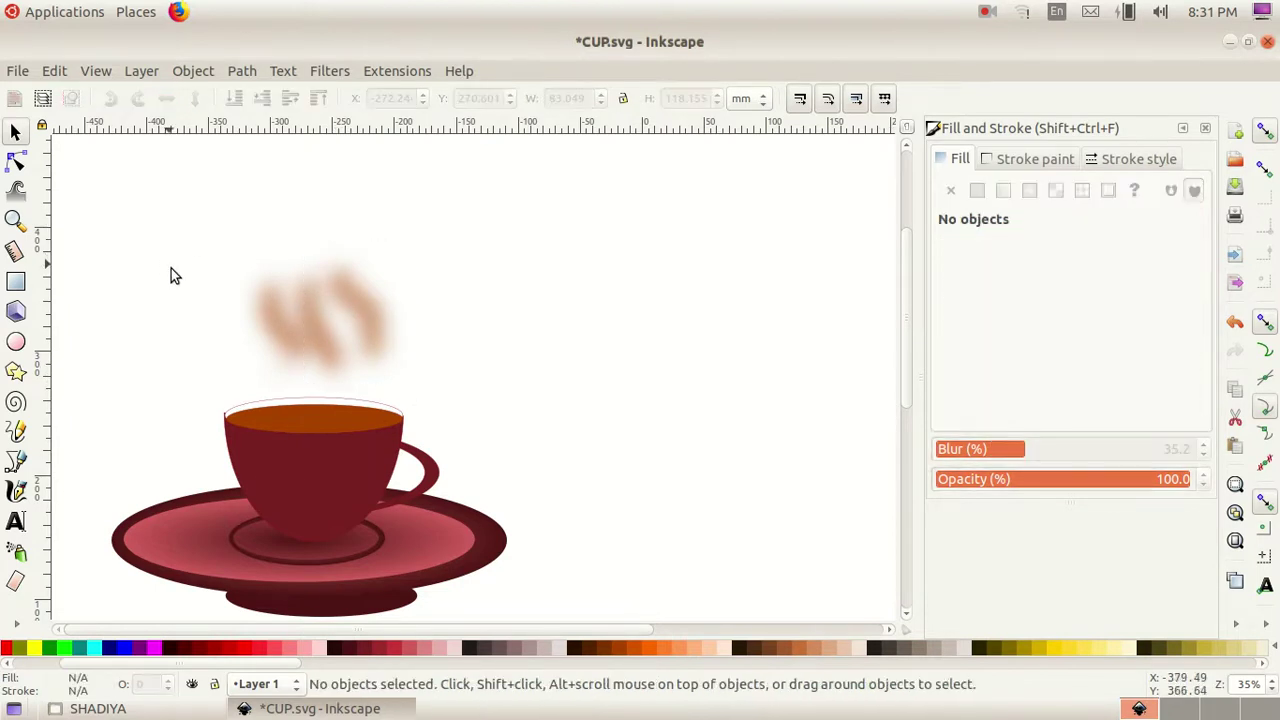
{"action": "mouse_move", "coordinate": [207, 247]}
{"action": "left_mouse_down"}
{"action": "mouse_move", "coordinate": [324, 343]}
{"action": "mouse_move", "coordinate": [434, 371]}
{"action": "left_mouse_up"}
{"action": "left_click", "coordinate": [277, 297]}
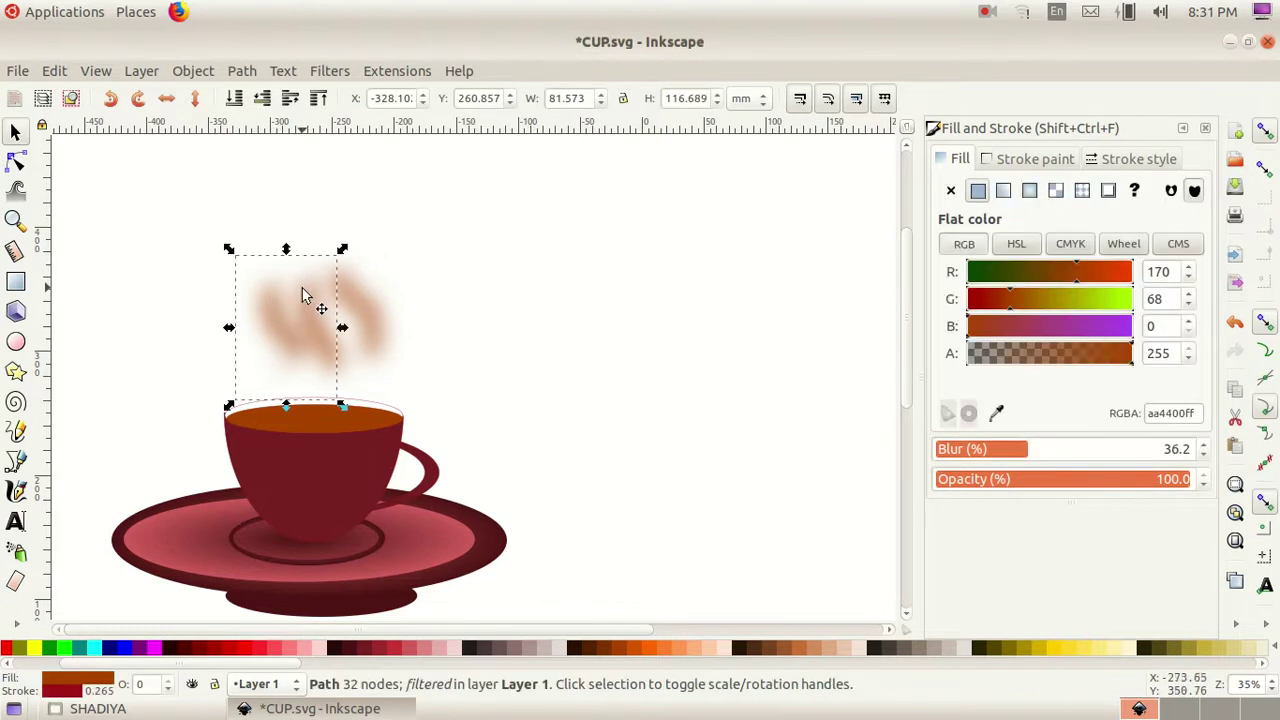
{"action": "left_click", "coordinate": [371, 294], "text": "shift"}
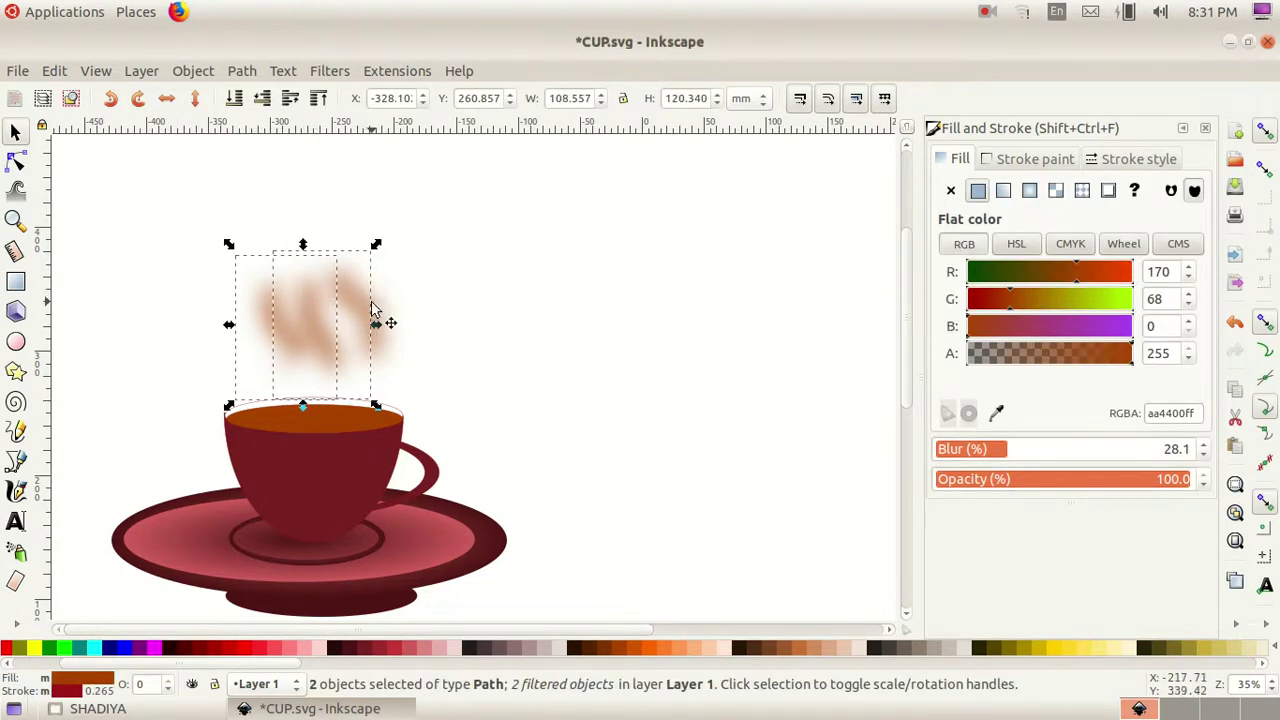
{"action": "left_click", "coordinate": [367, 306], "text": "shift"}
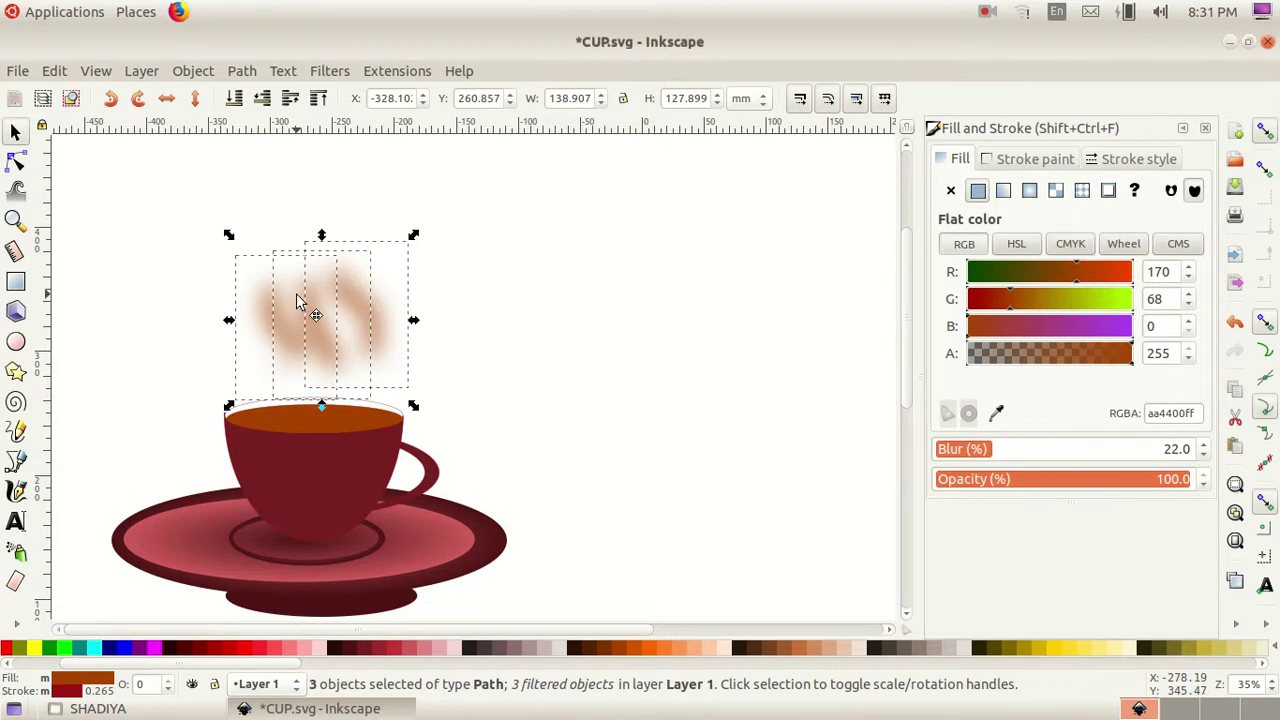
{"action": "left_click_drag", "start_coordinate": [297, 302], "coordinate": [291, 325]}
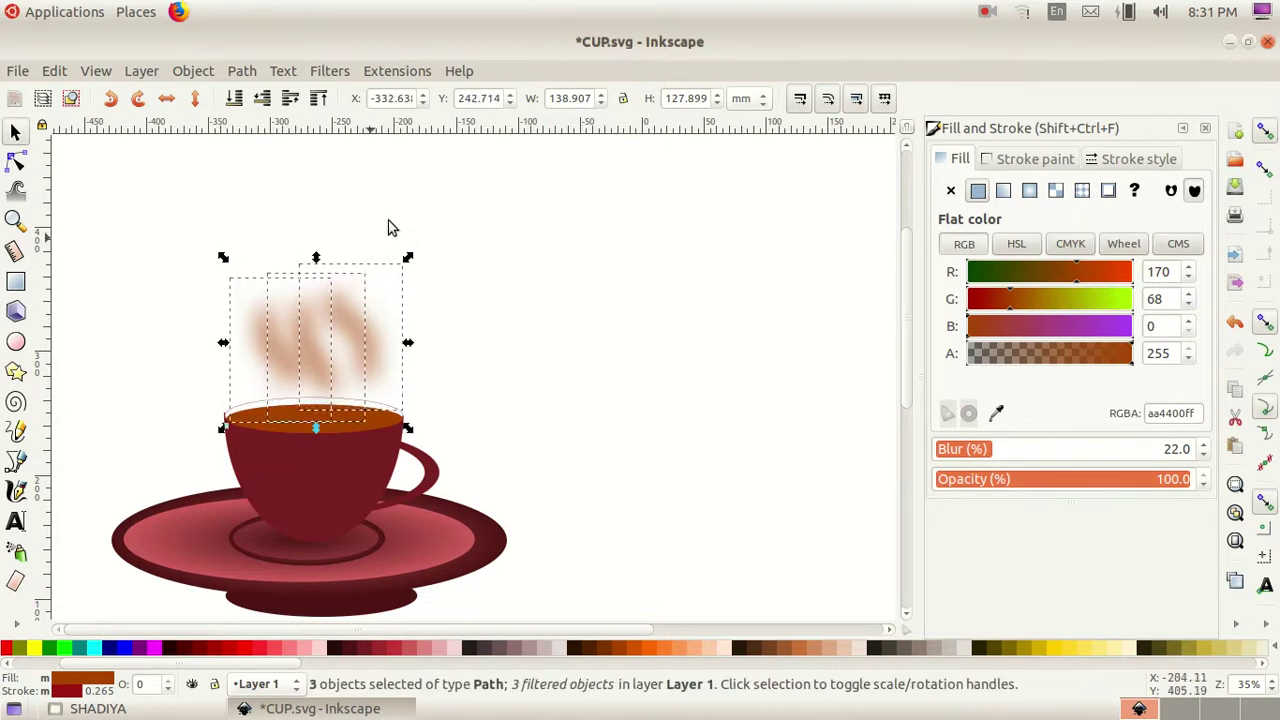
{"action": "mouse_move", "coordinate": [905, 375]}
{"action": "left_mouse_down"}
{"action": "mouse_move", "coordinate": [912, 413]}
{"action": "mouse_move", "coordinate": [911, 397]}
{"action": "left_mouse_up"}
{"action": "left_click", "coordinate": [584, 275]}
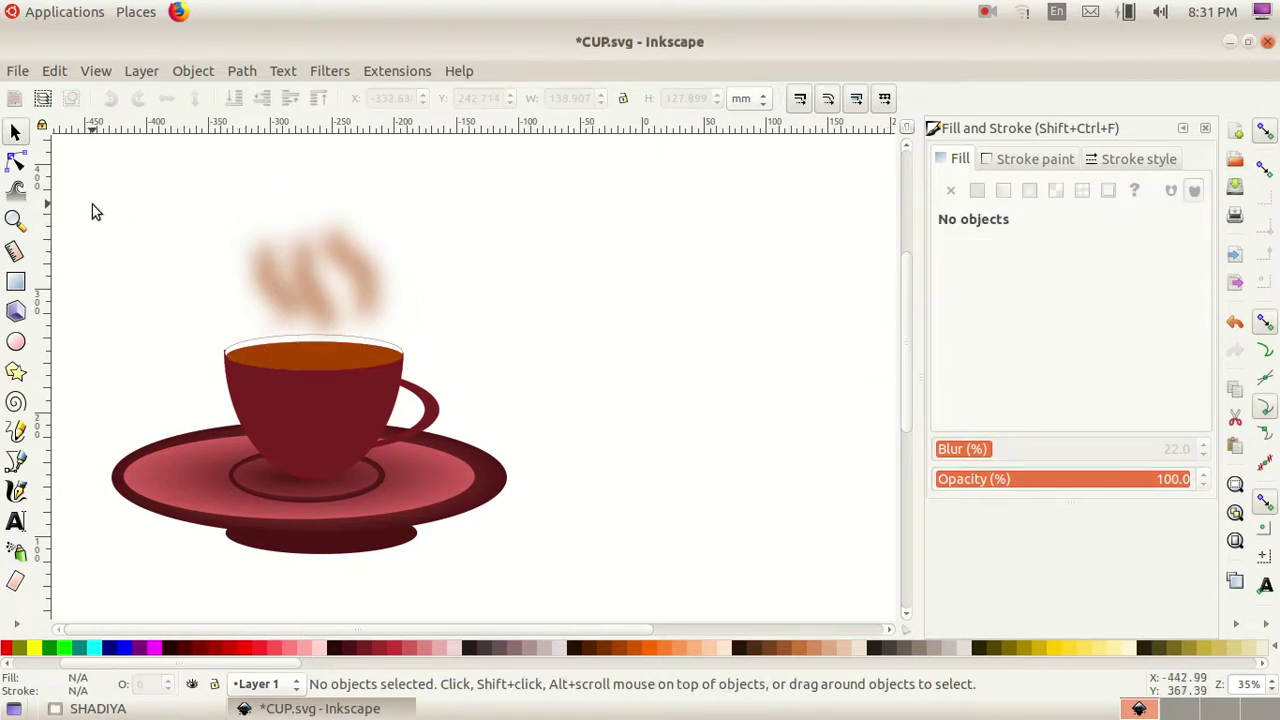
- Select the cup, saucer and steam wisps together and group all five objects
{"action": "left_click_drag", "start_coordinate": [92, 212], "coordinate": [529, 561]}
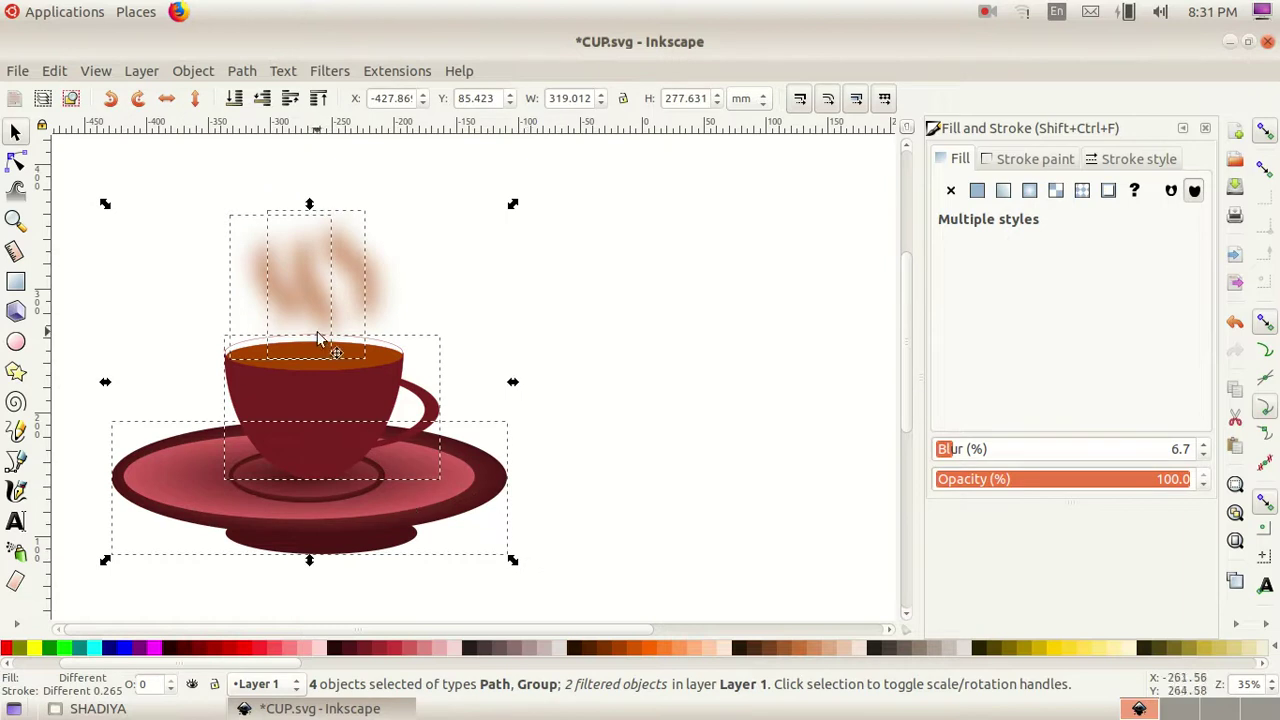
{"action": "key", "text": "shift"}
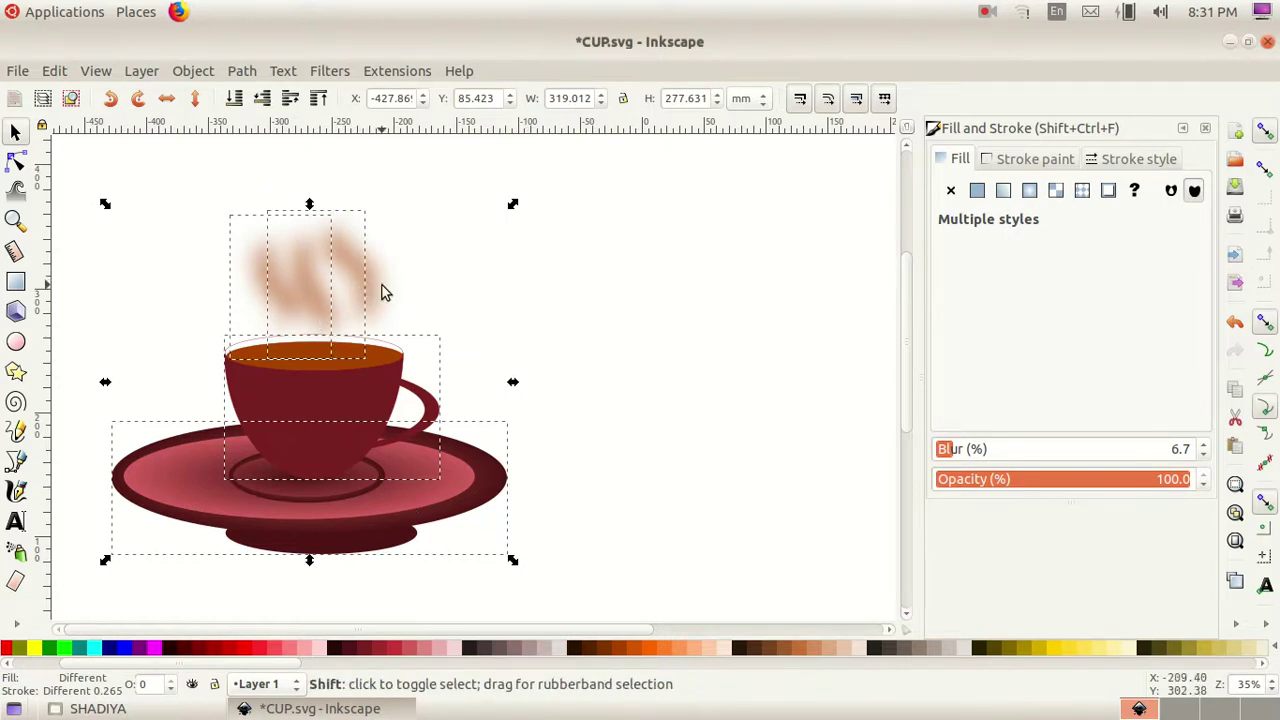
{"action": "left_click", "coordinate": [378, 288], "text": "shift"}
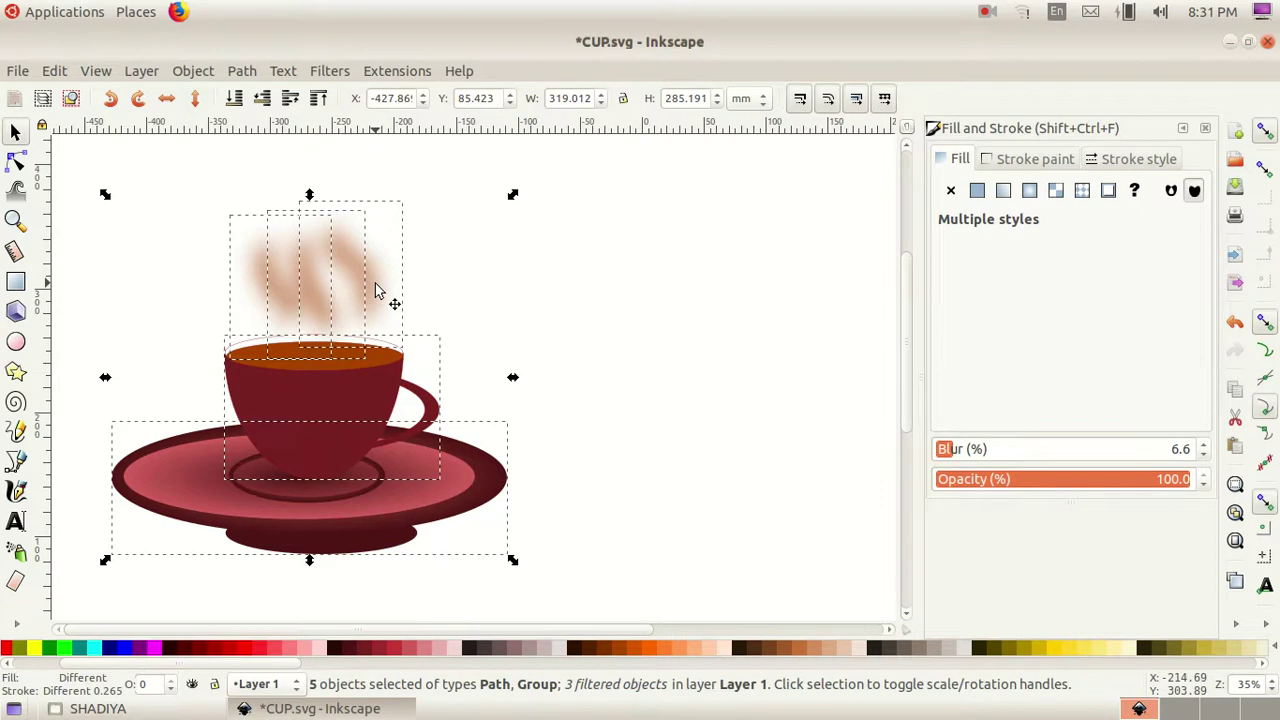
{"action": "left_click", "coordinate": [200, 71]}
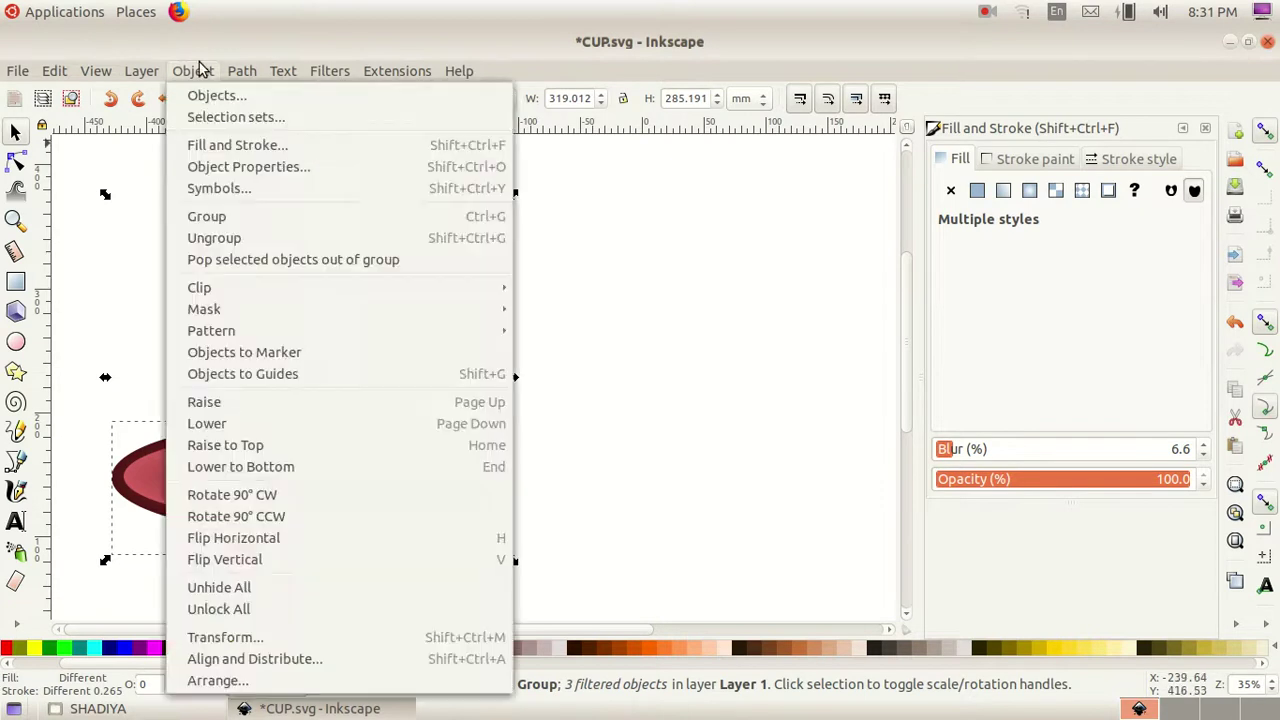
{"action": "left_click", "coordinate": [258, 217]}
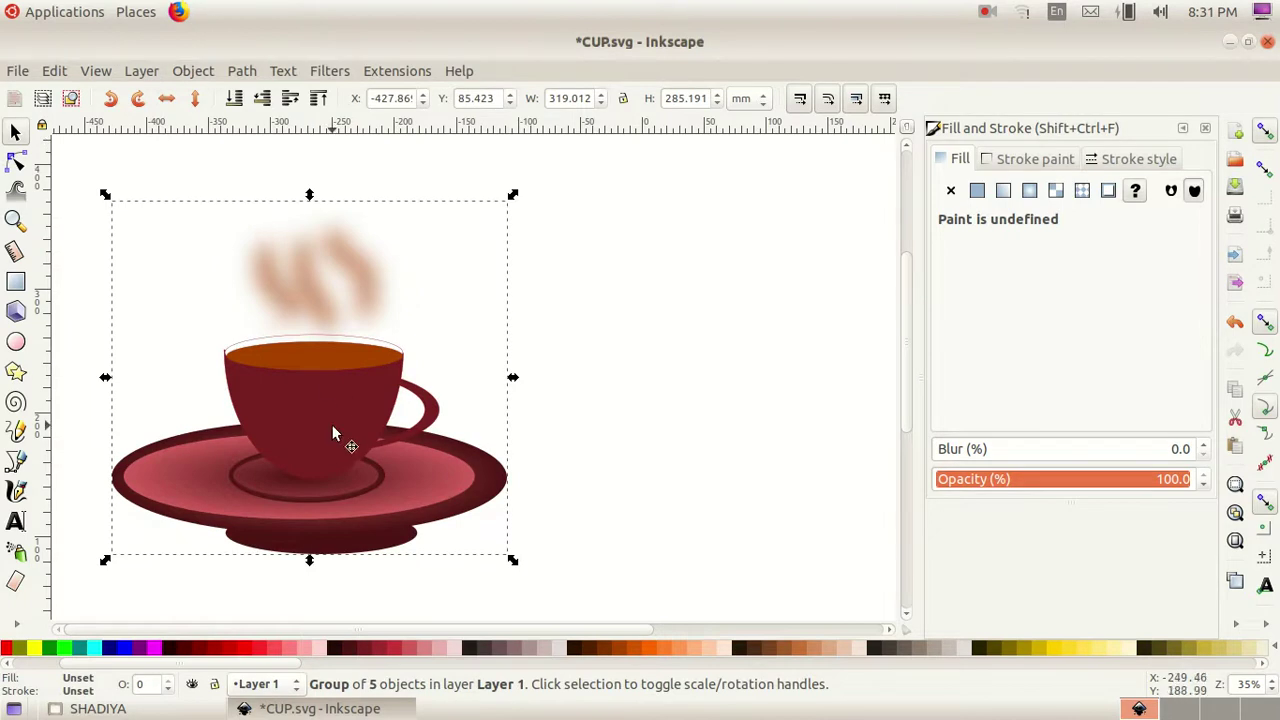
- Position the 319.012 × 285.191 mm cup group on the page
{"action": "left_click_drag", "start_coordinate": [334, 433], "coordinate": [391, 522]}
{"action": "left_click_drag", "start_coordinate": [275, 440], "coordinate": [360, 348]}
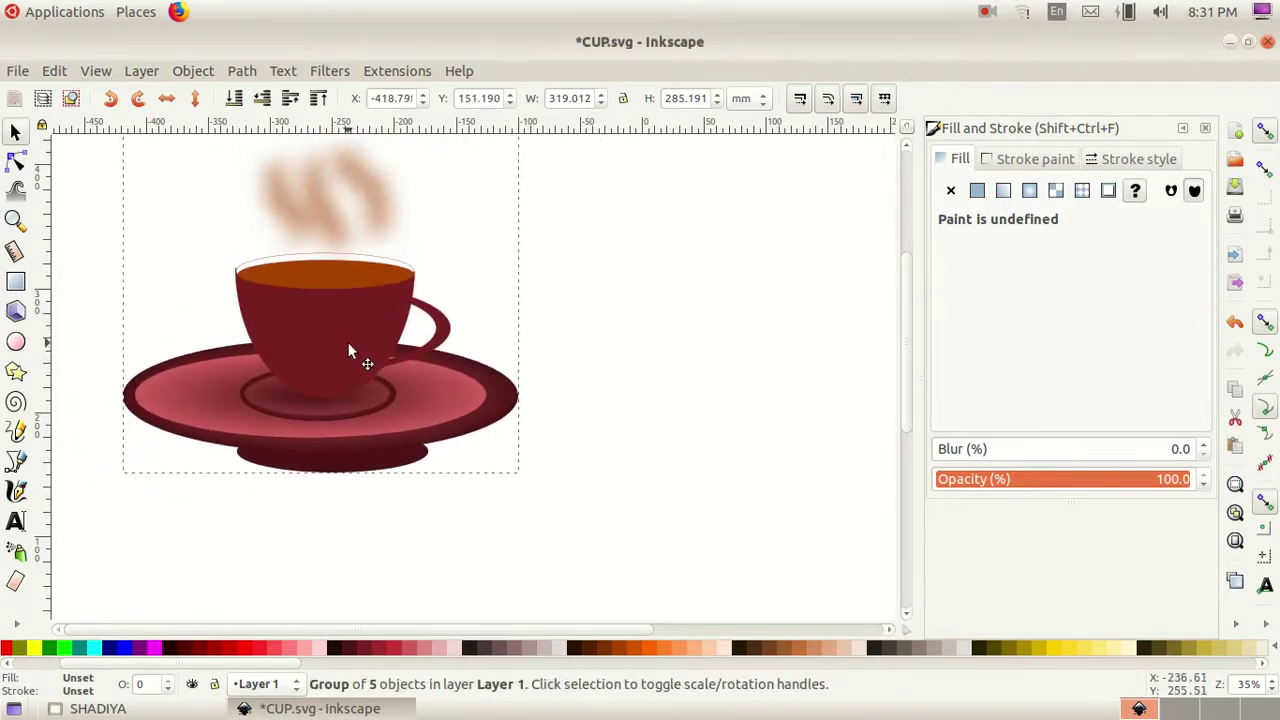
{"action": "mouse_move", "coordinate": [350, 351]}
{"action": "left_mouse_down"}
{"action": "mouse_move", "coordinate": [338, 421]}
{"action": "mouse_move", "coordinate": [335, 376]}
{"action": "left_mouse_up"}
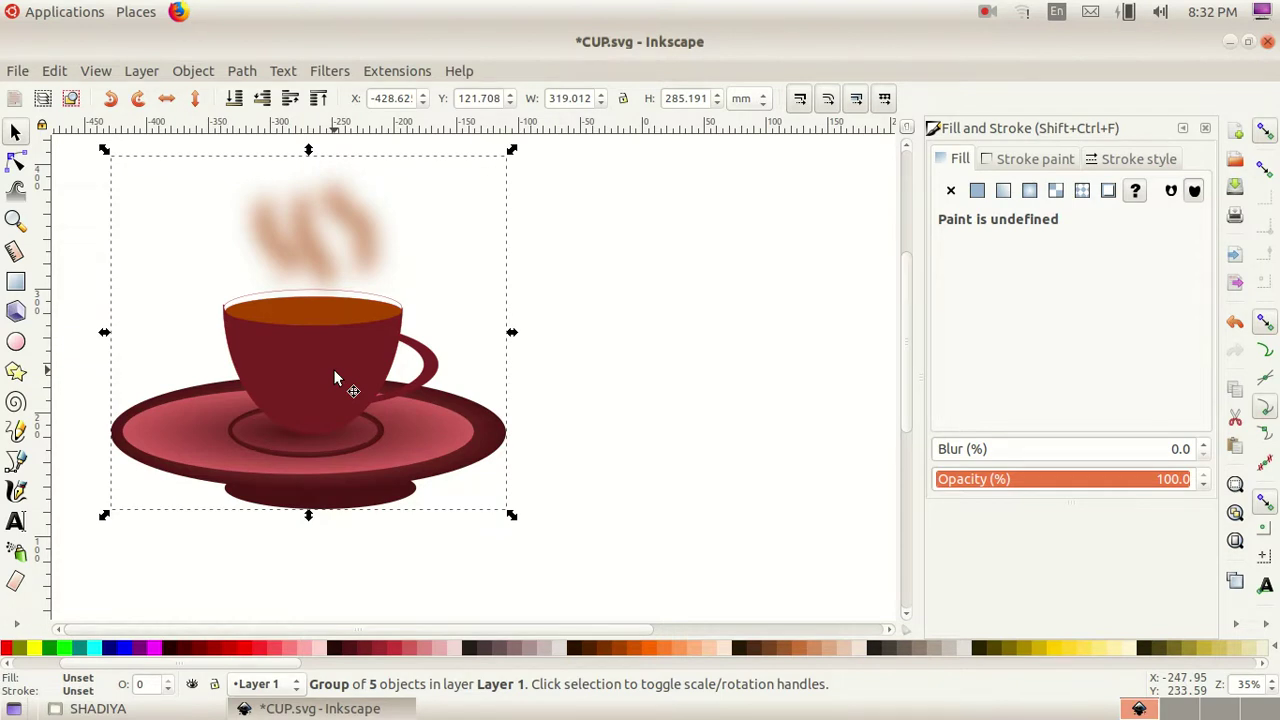
{"action": "left_click", "coordinate": [986, 11]}
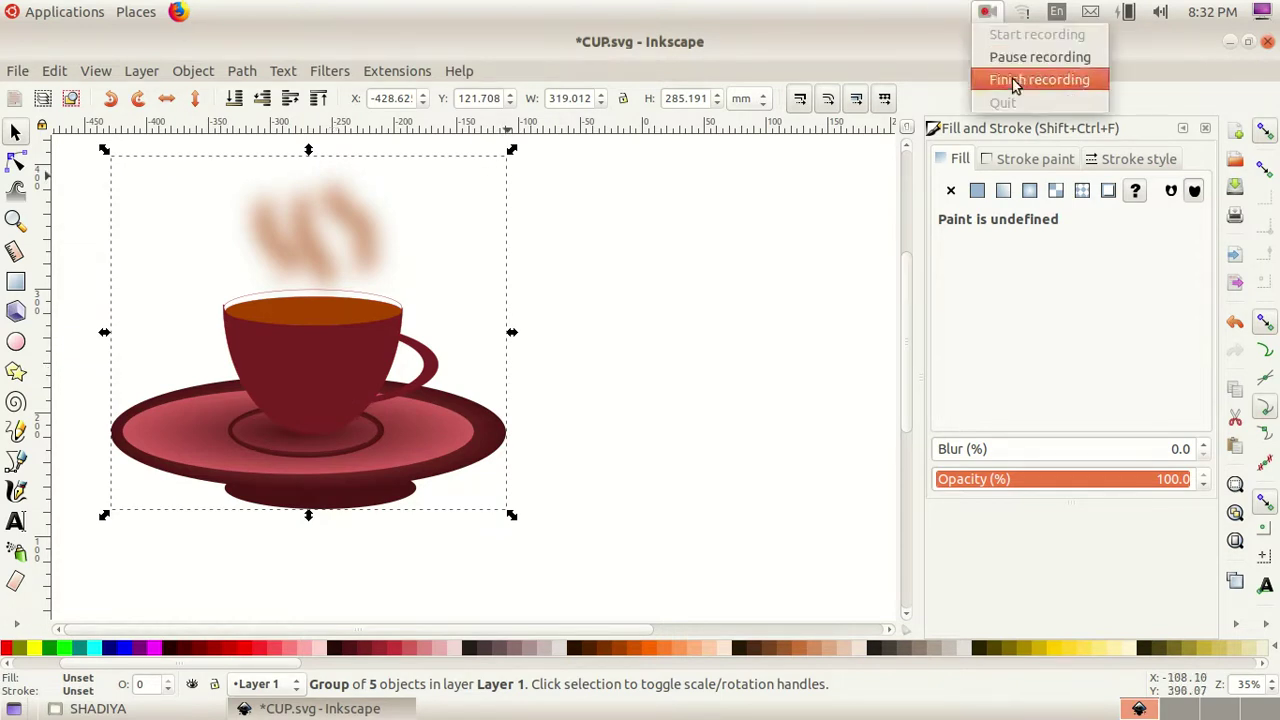